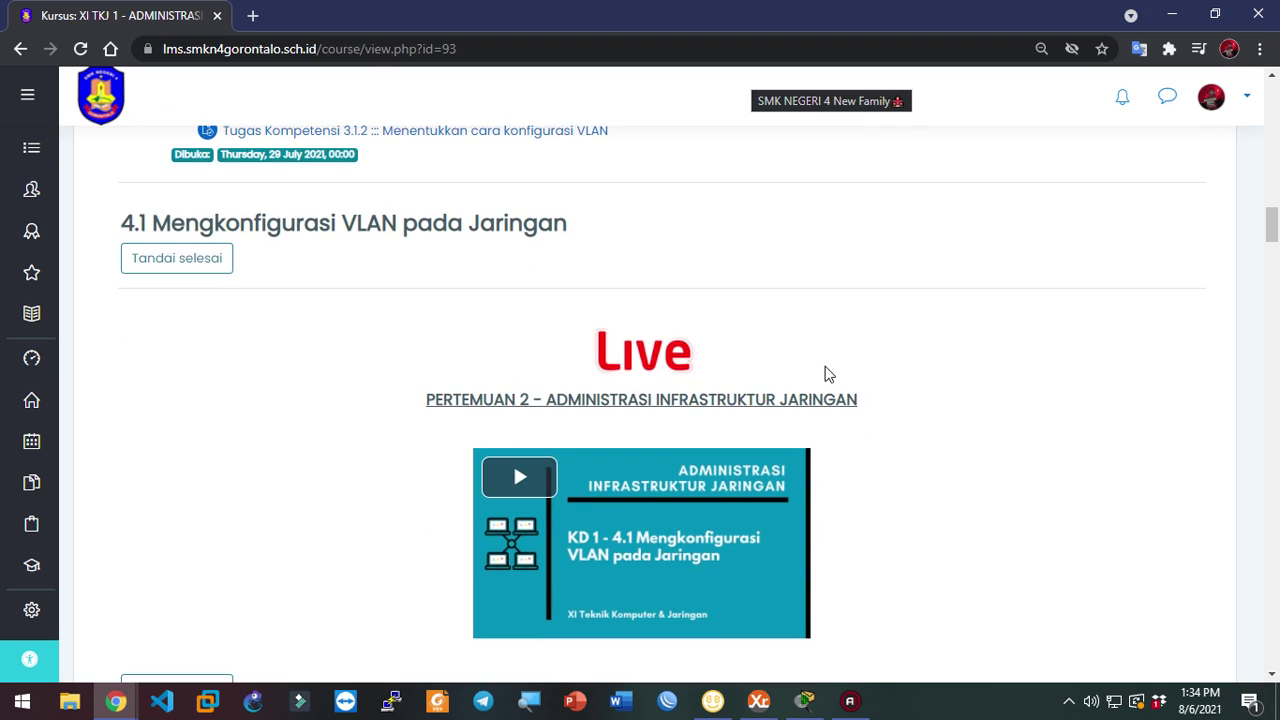
Open the Cisco Packet Tracer download page in the course section 4.1 Mengkonfigurasi VLAN pada Jaringan
scroll(826, 374, up, 8)
scroll(826, 370, up, 1)
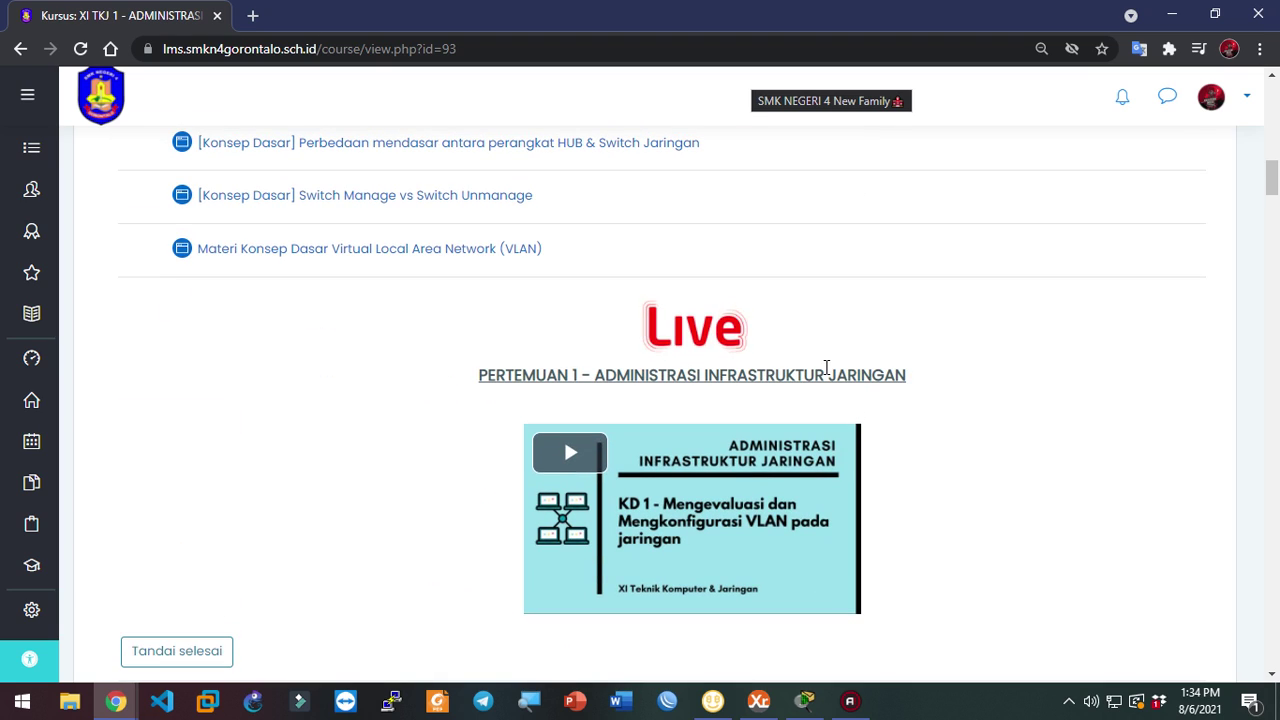
scroll(826, 367, down, 5)
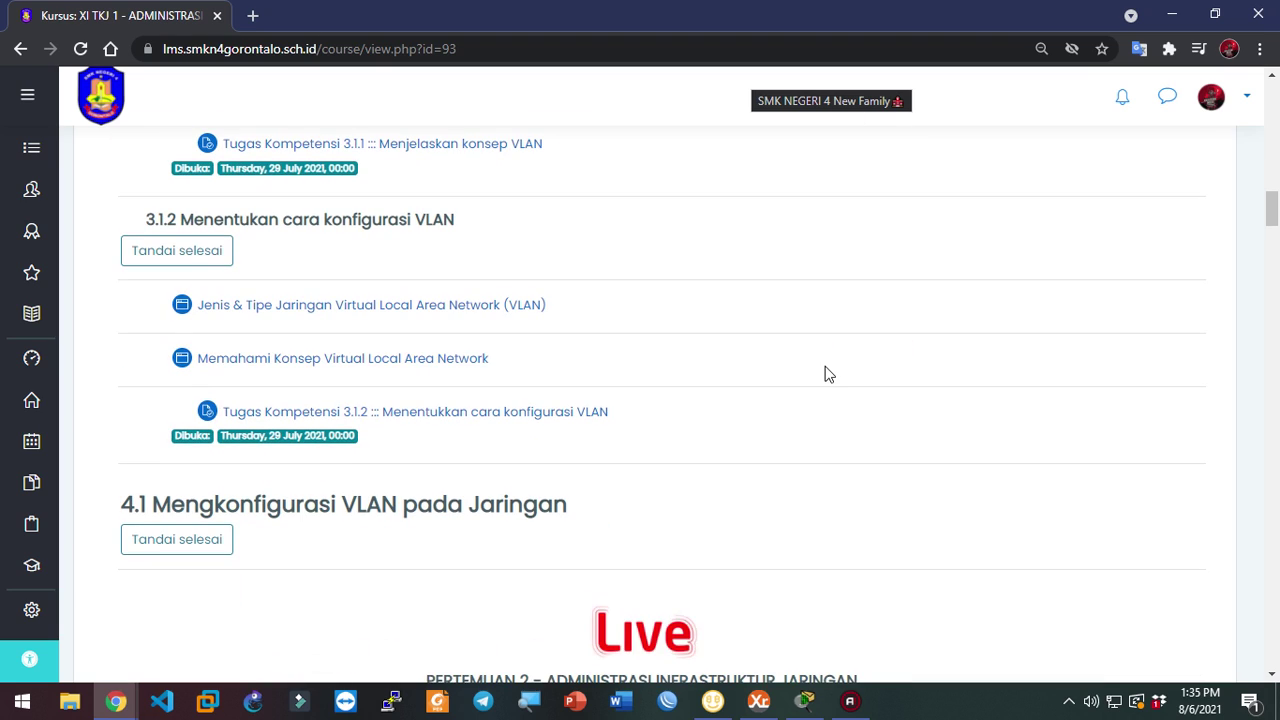
scroll(617, 381, up, 3)
scroll(430, 424, down, 7)
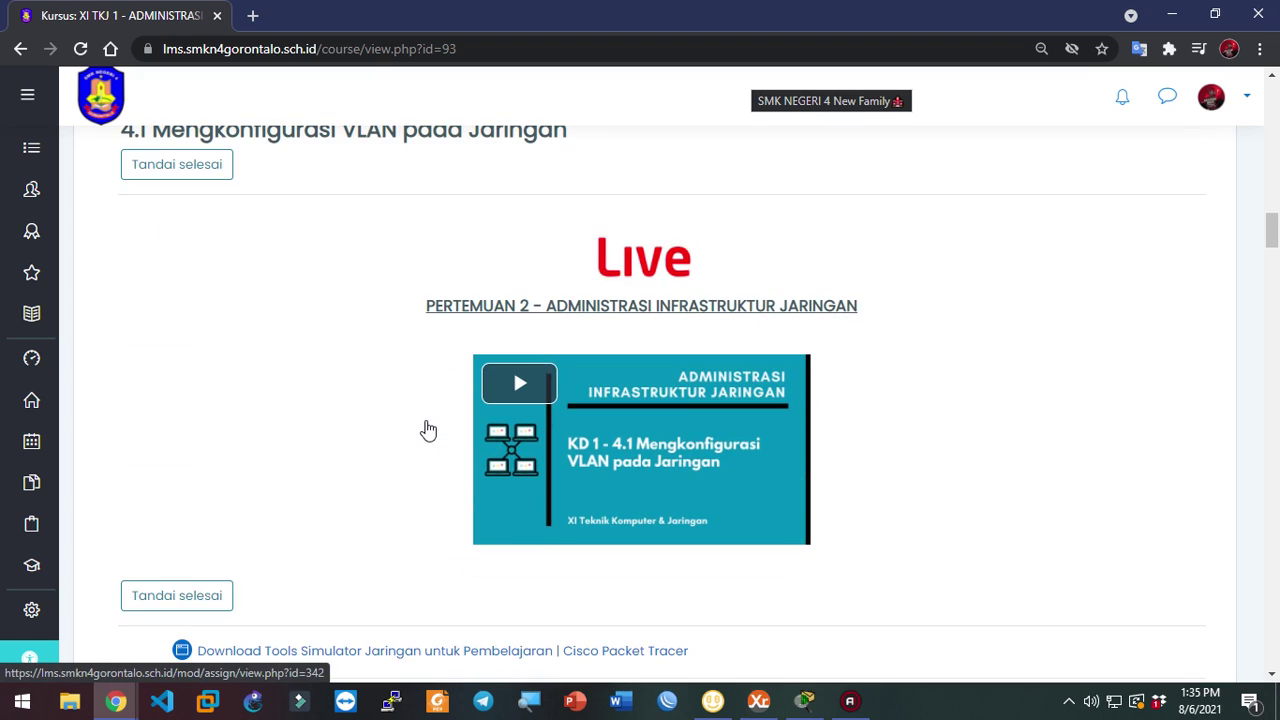
scroll(292, 452, down, 3)
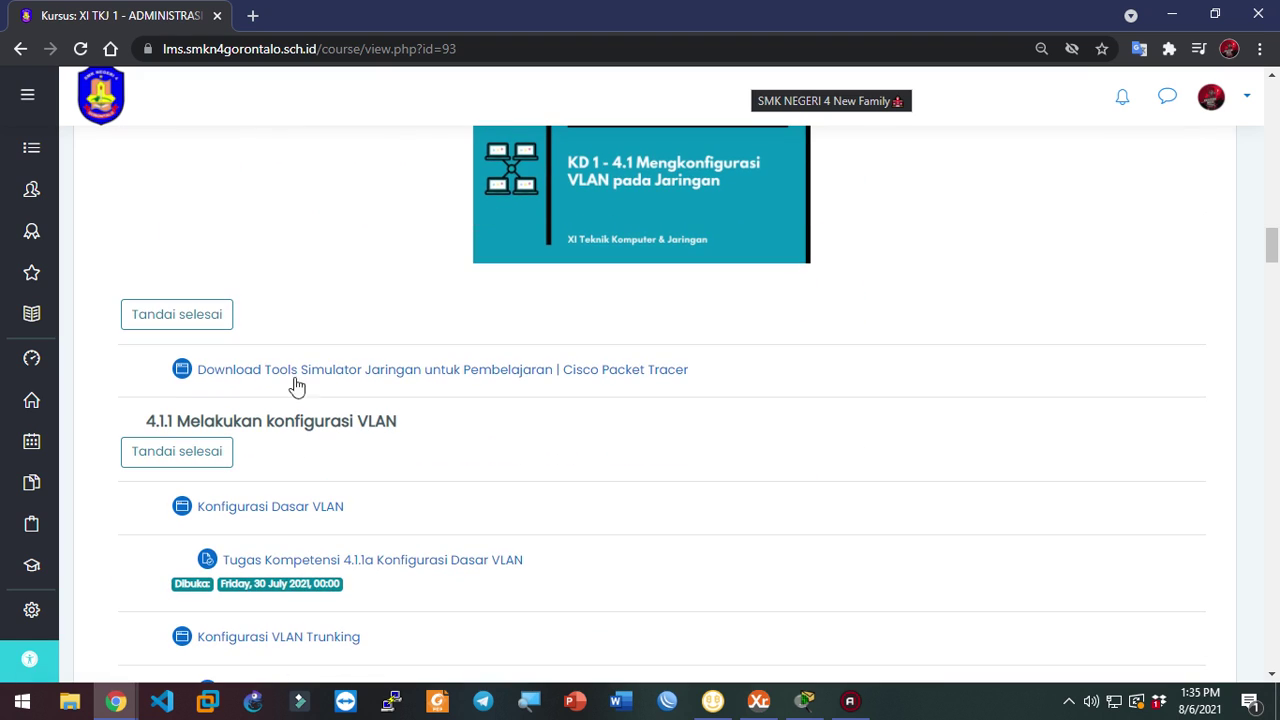
scroll(292, 330, down, 1)
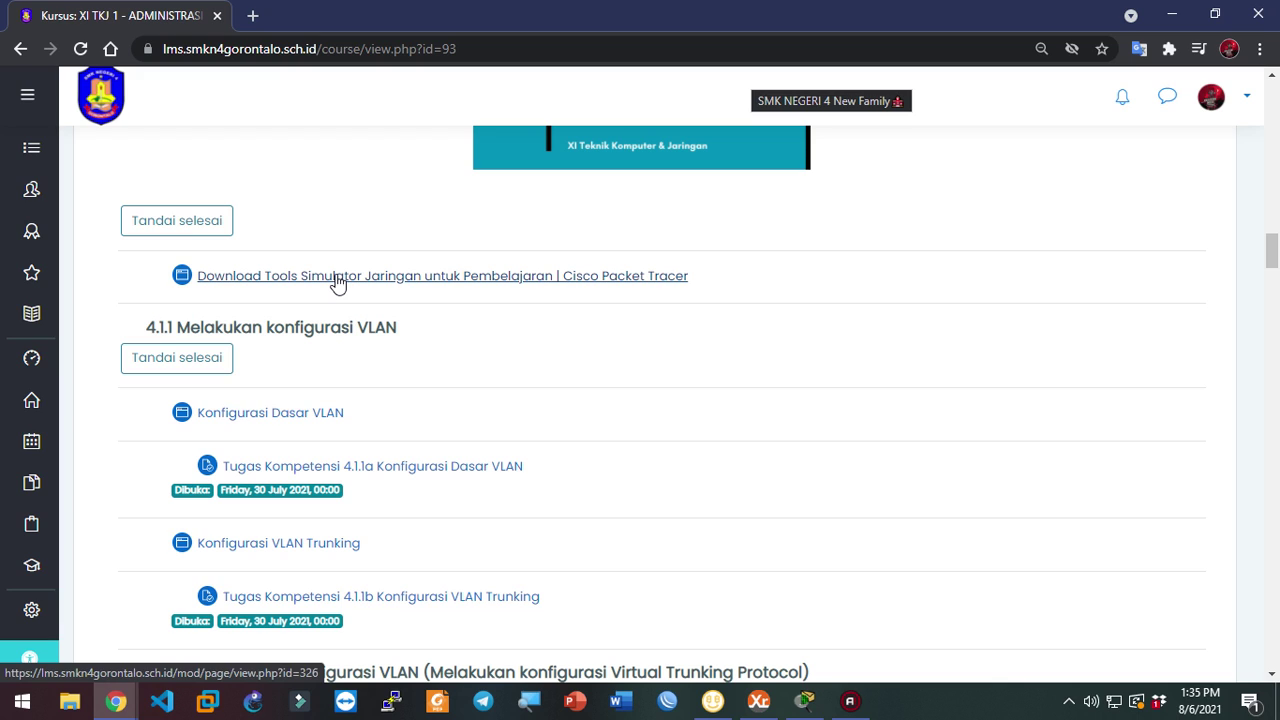
click(337, 283)
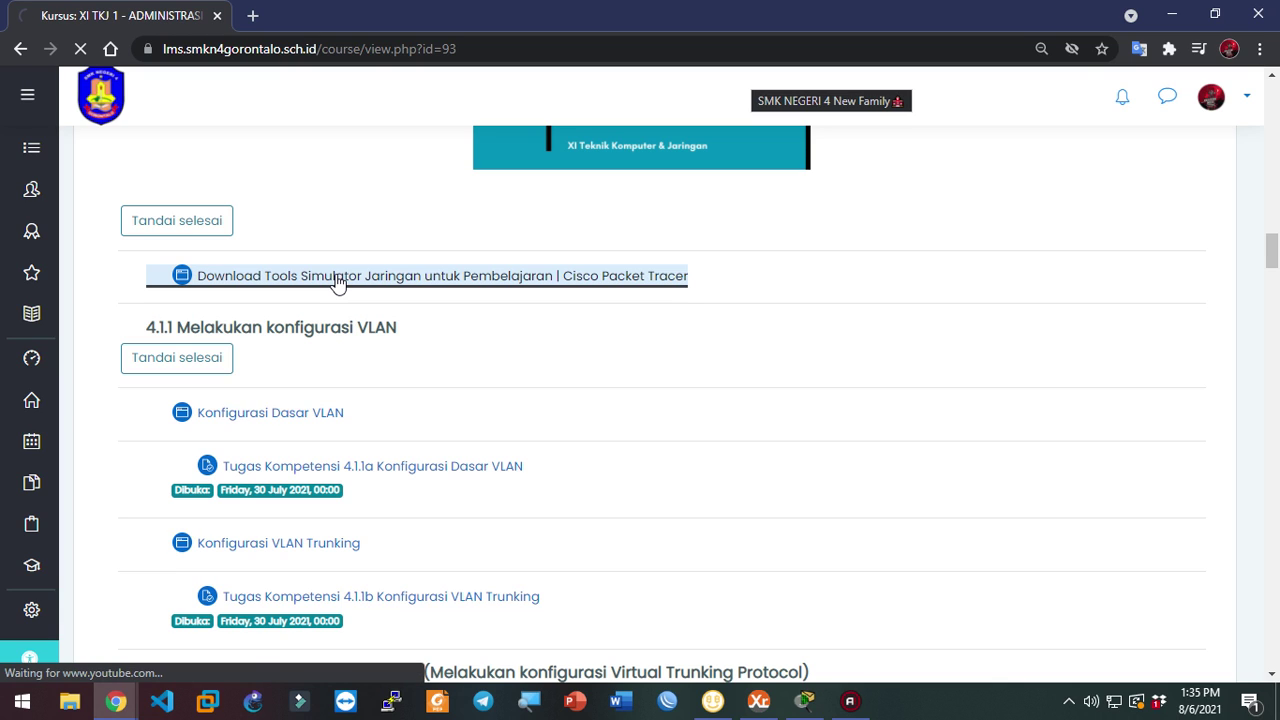
Review the Packet Tracer description and its Android and Windows download options, and check the Cisco Packet Tracer window briefly
scroll(550, 356, down, 8)
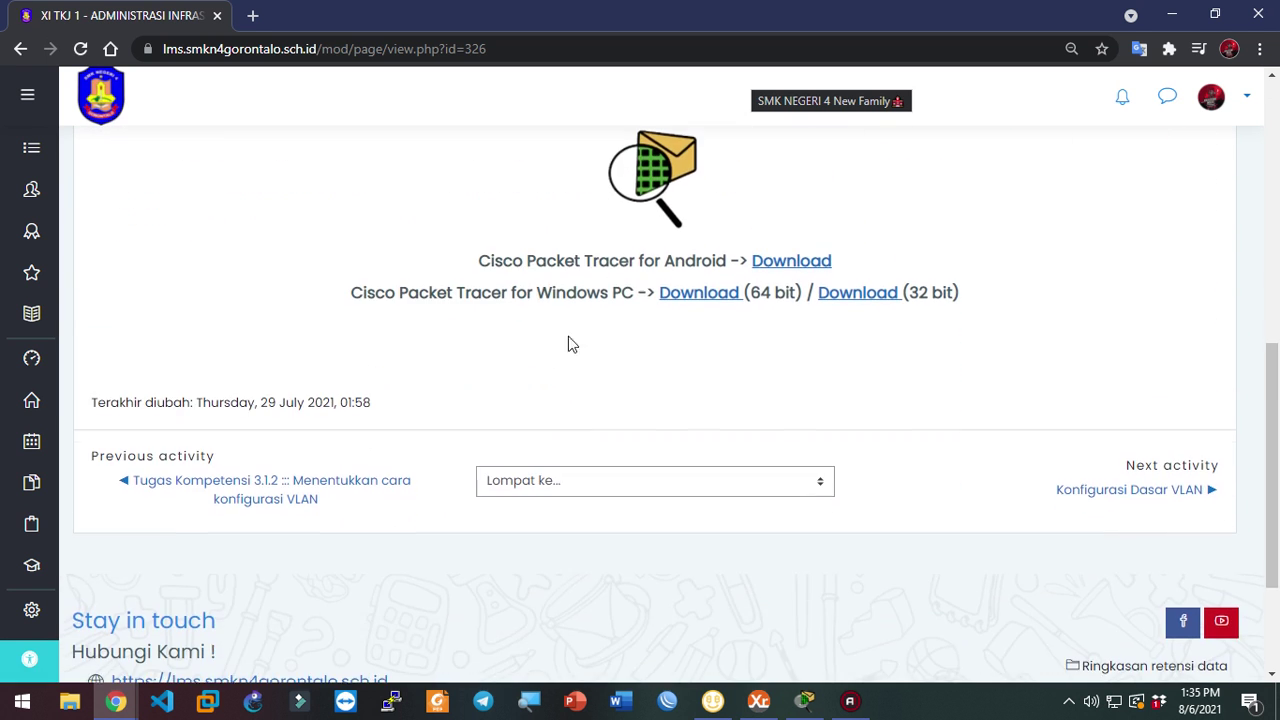
drag(502, 260, 893, 246)
drag(428, 300, 652, 348)
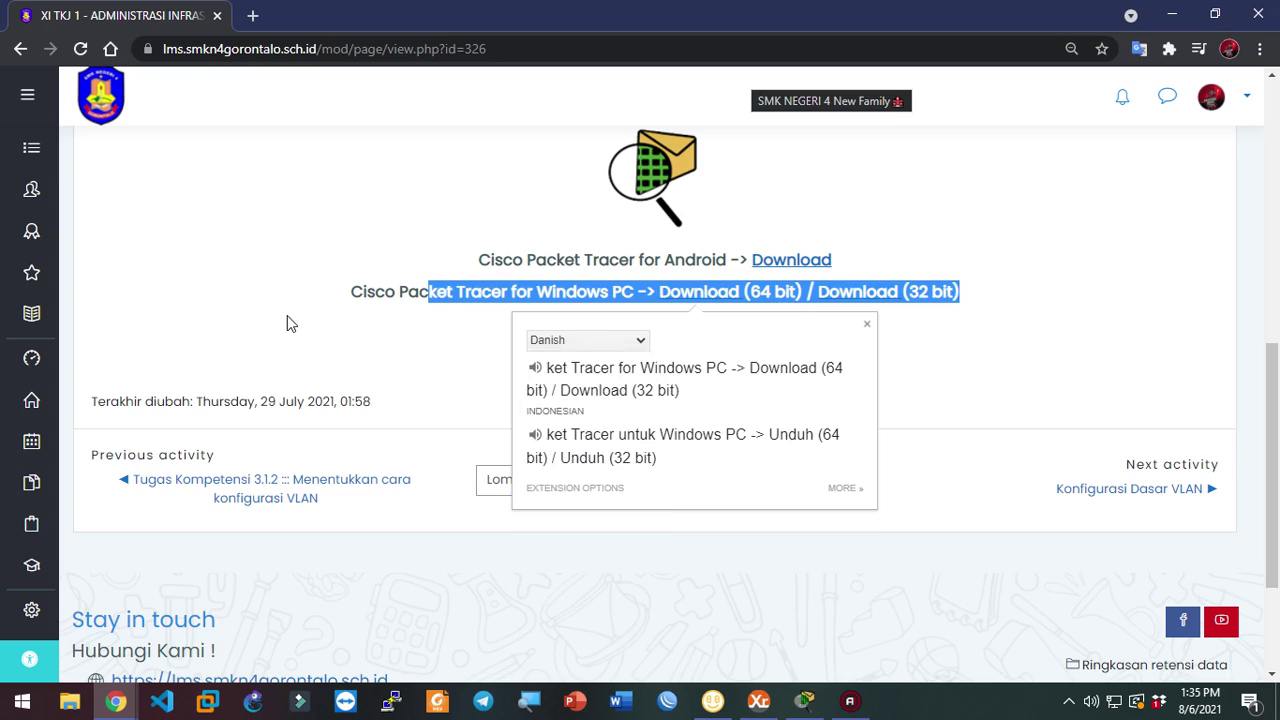
click(536, 352)
key(Home)
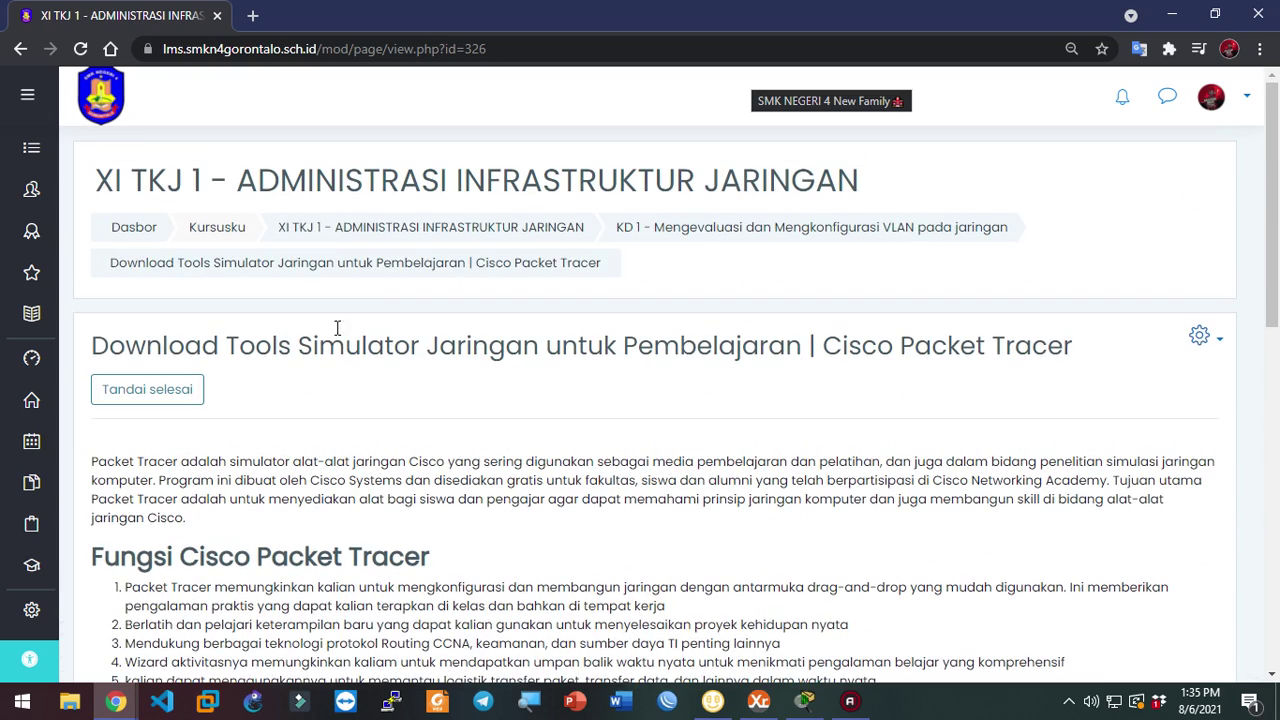
key(End)
key(Home)
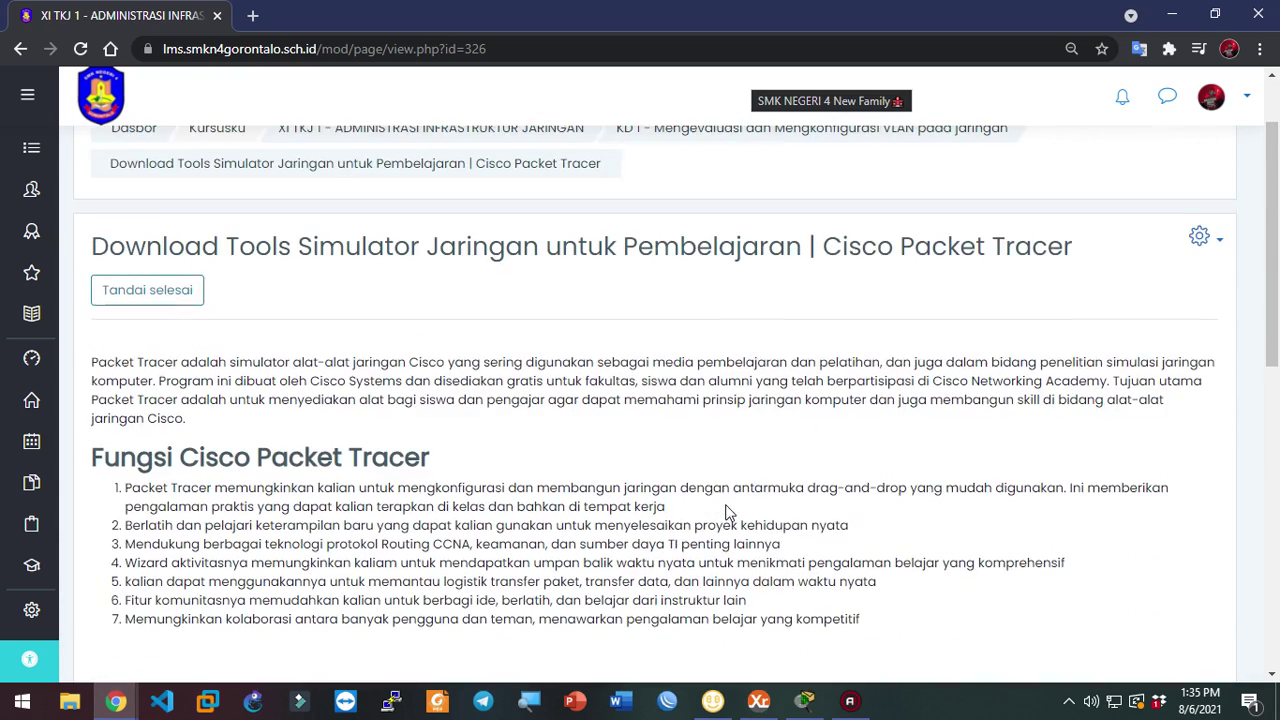
click(806, 703)
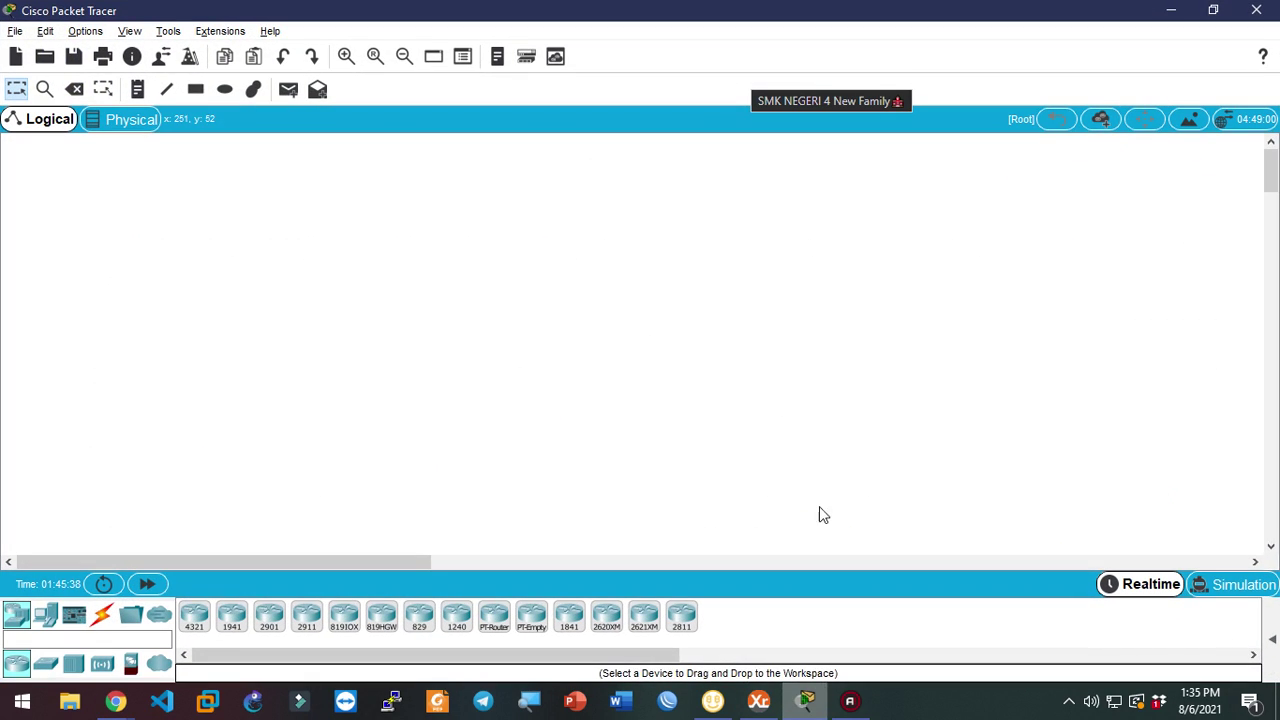
click(797, 706)
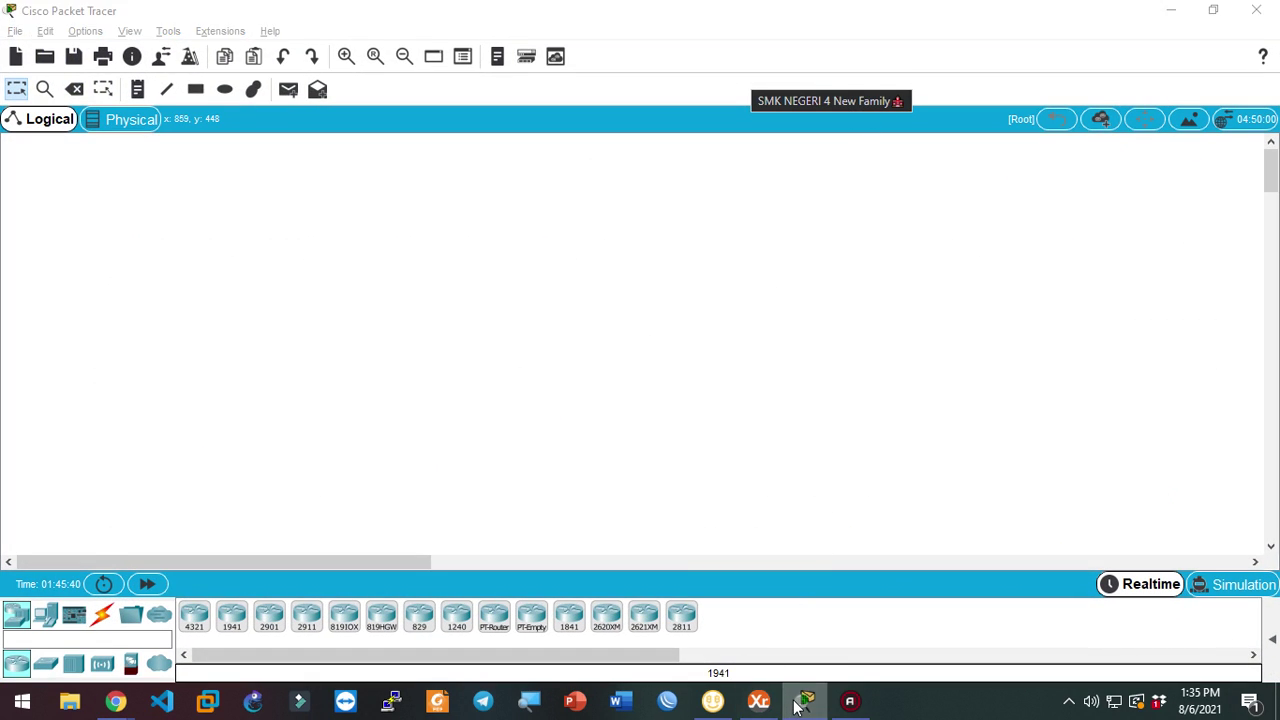
Return to the course page and open the Konfigurasi Dasar VLAN lesson at its broadcast domain diagrams
key(alt+Left)
scroll(521, 373, down, 5)
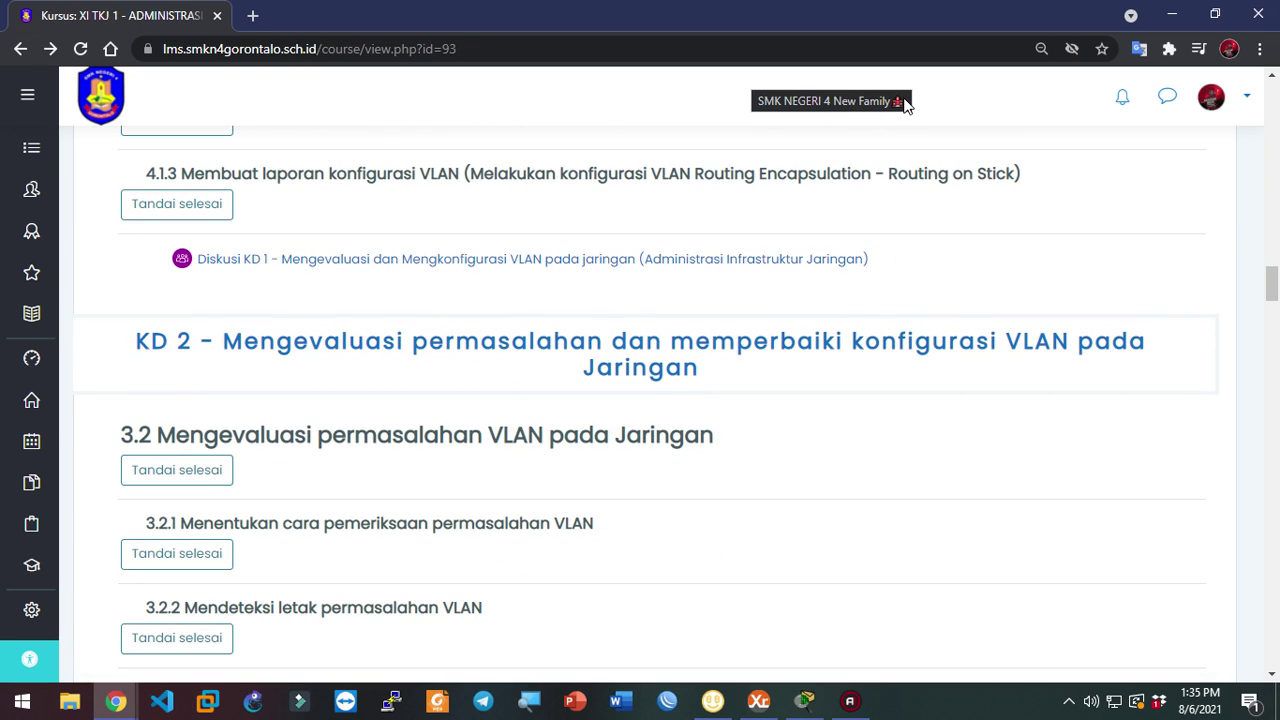
scroll(380, 466, down, 3)
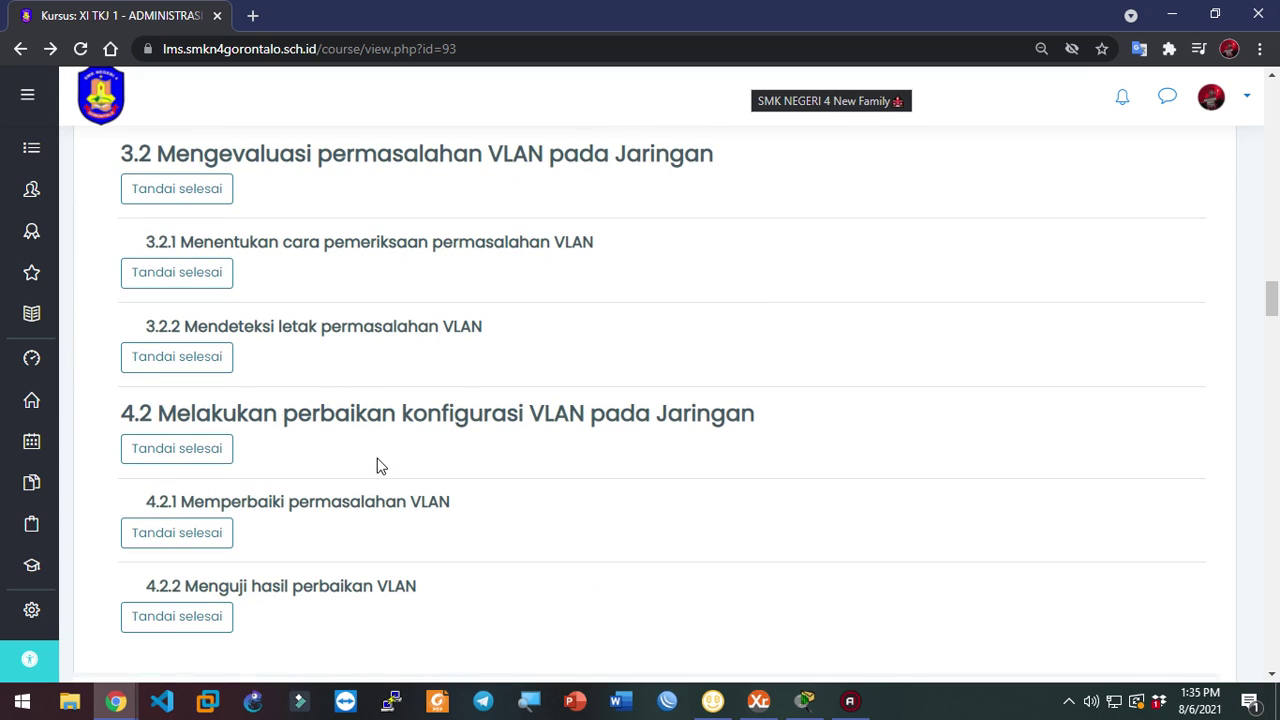
scroll(870, 119, down, 1)
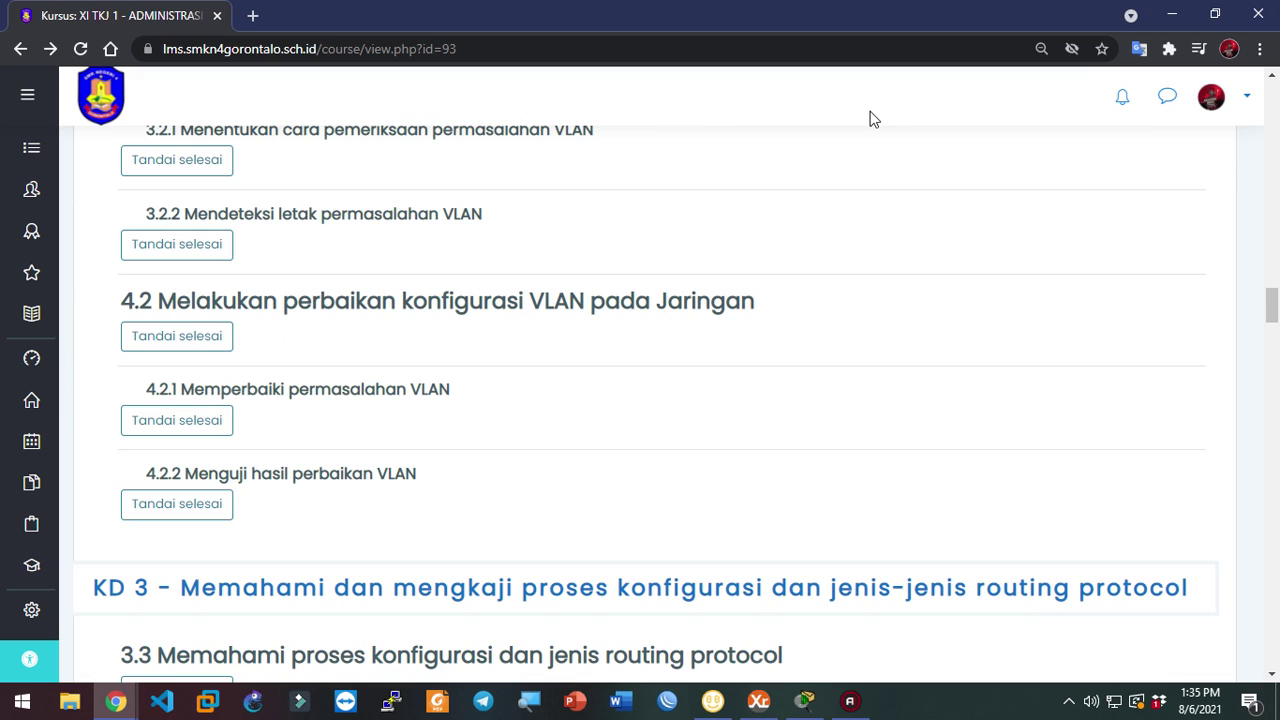
scroll(463, 430, down, 3)
scroll(465, 426, up, 10)
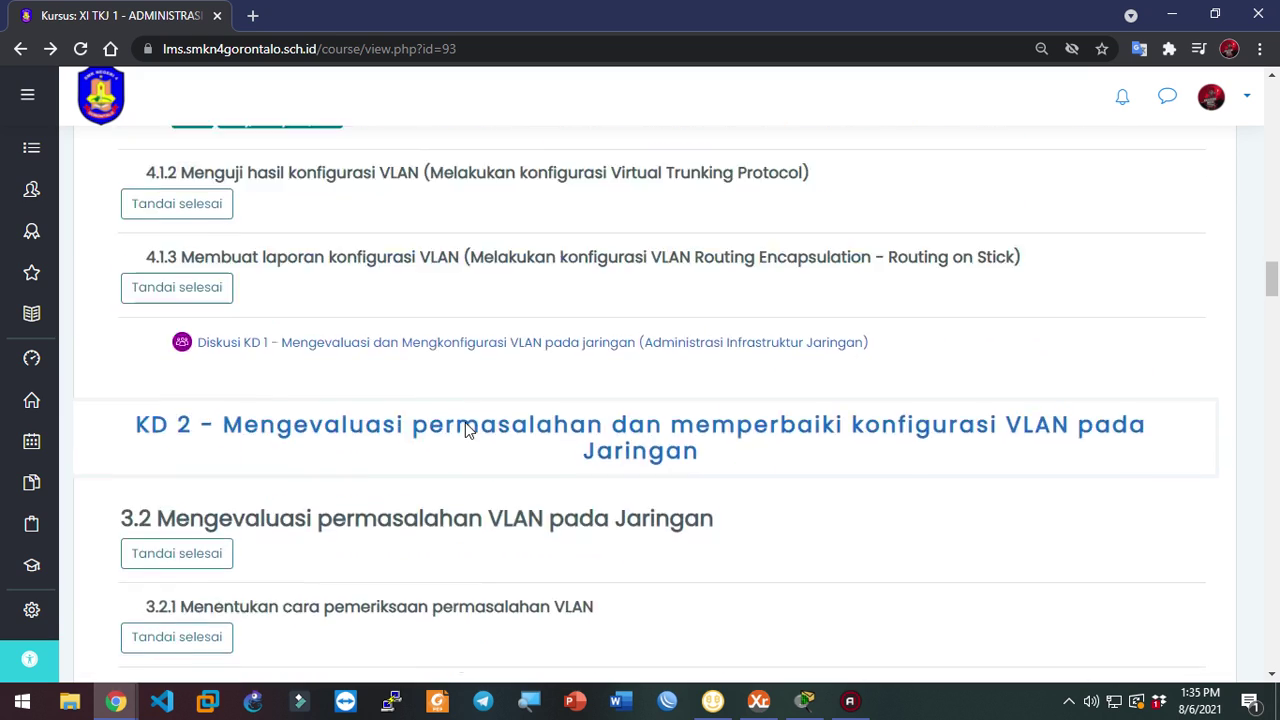
scroll(465, 426, up, 2)
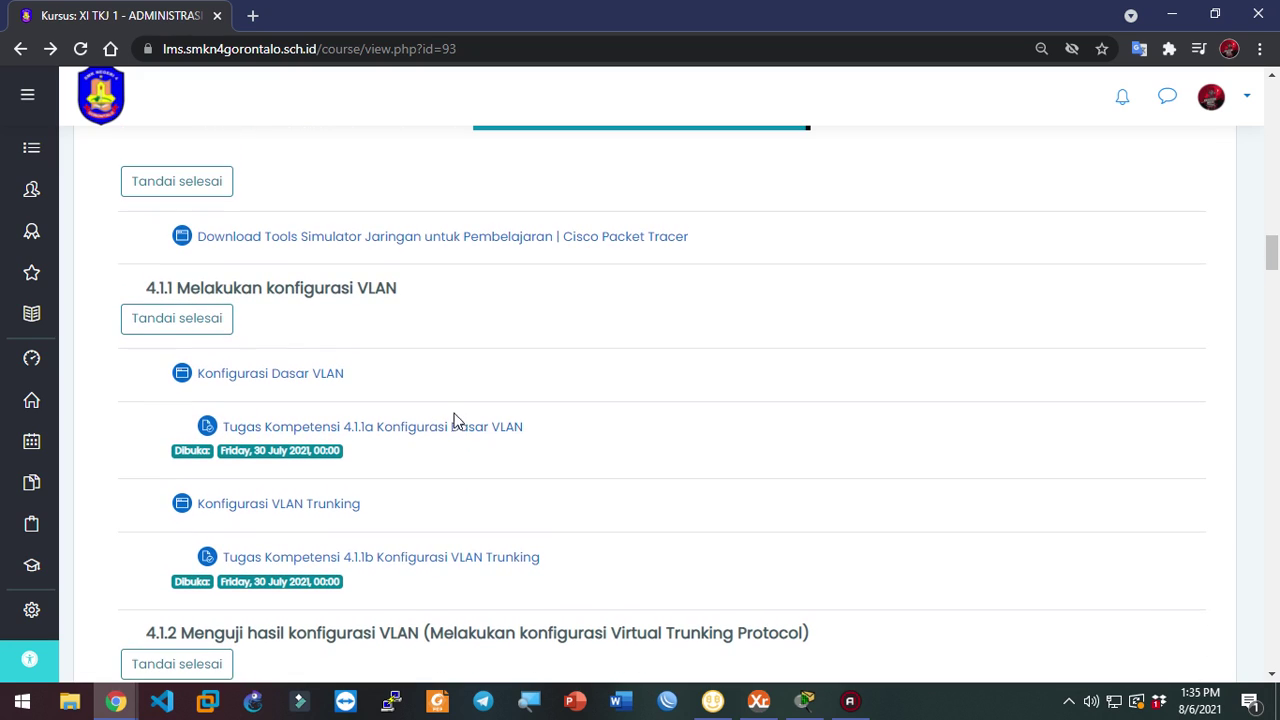
click(291, 376)
scroll(554, 389, down, 3)
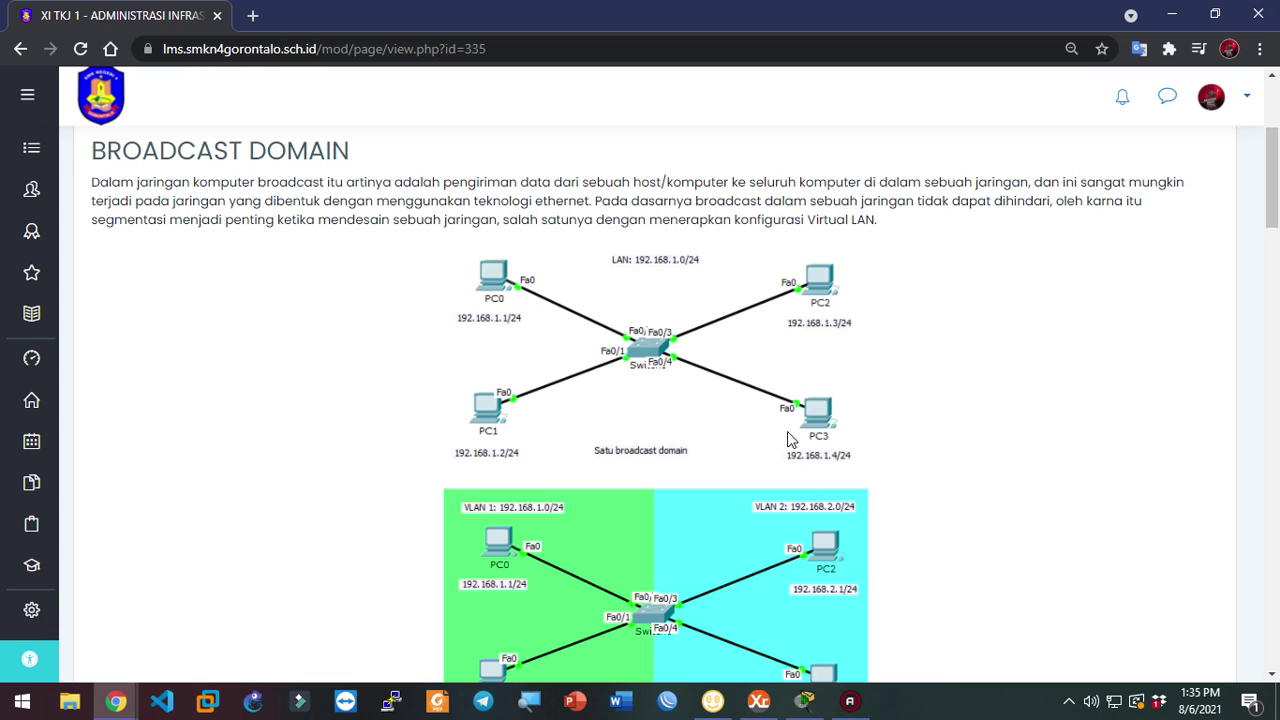
Switch to Cisco Packet Tracer and place a 2960 switch in the middle of the logical workspace
click(805, 700)
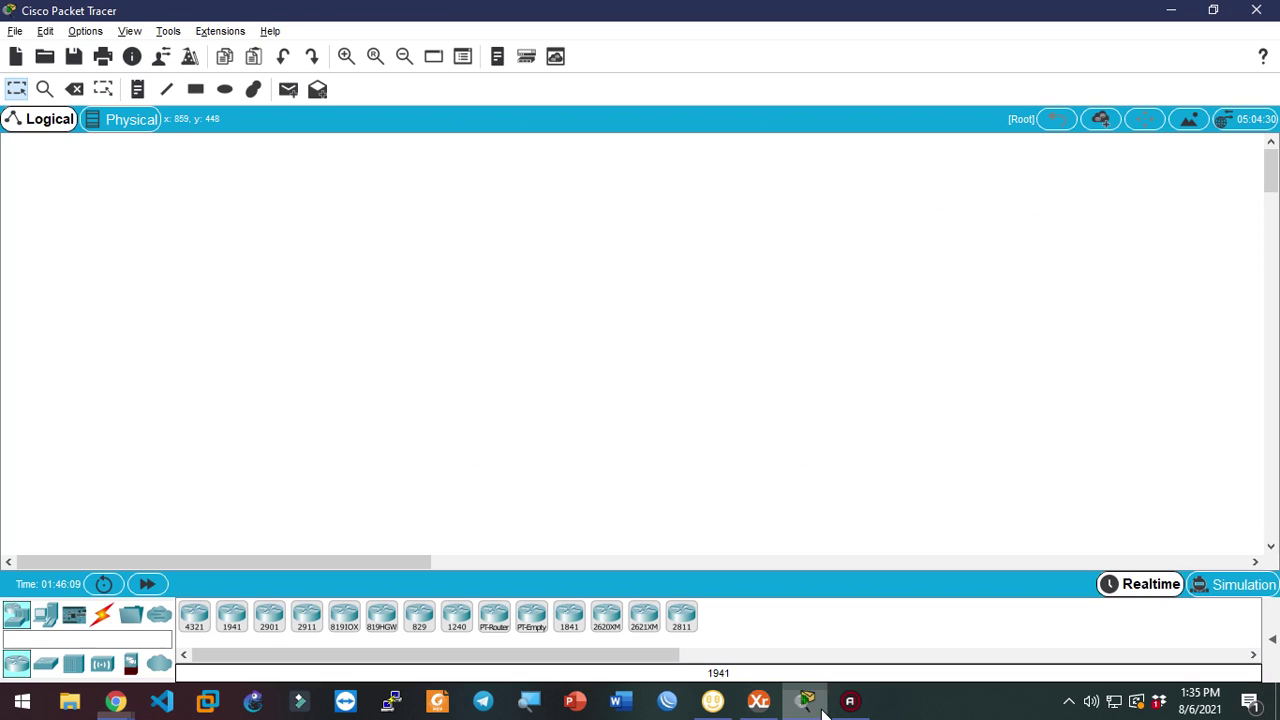
click(346, 57)
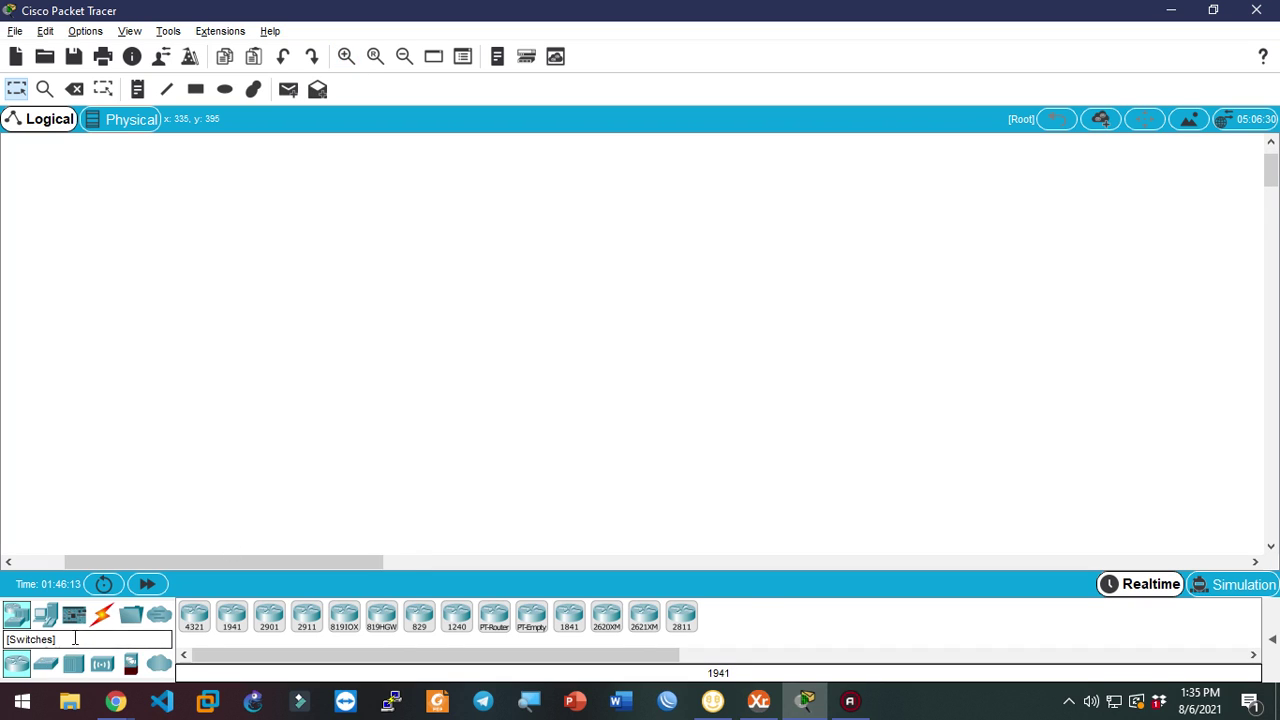
click(116, 700)
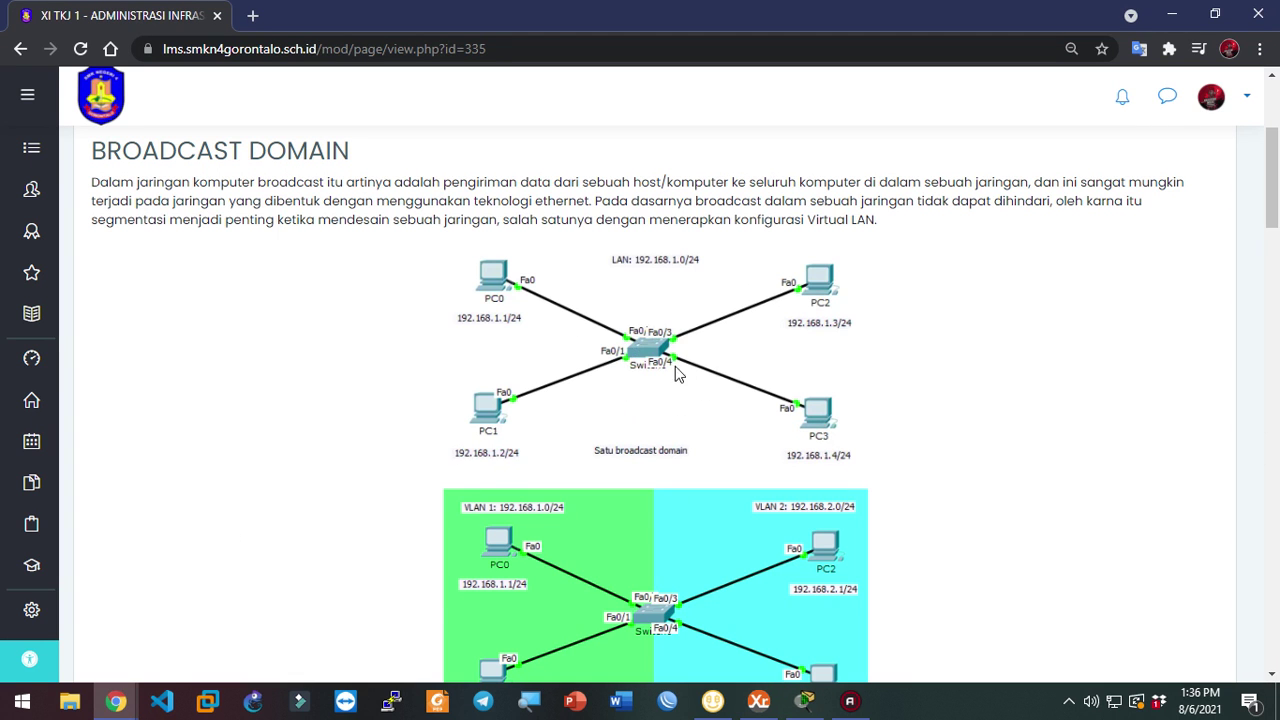
key(alt+Tab)
click(45, 664)
click(193, 616)
click(393, 303)
drag(308, 258, 440, 330)
click(519, 424)
Check the lesson's topology diagram and place four laptops around the switch in Cisco Packet Tracer, two on each side
key(alt+Tab)
scroll(630, 355, down, 3)
scroll(630, 355, up, 3)
key(alt+Tab)
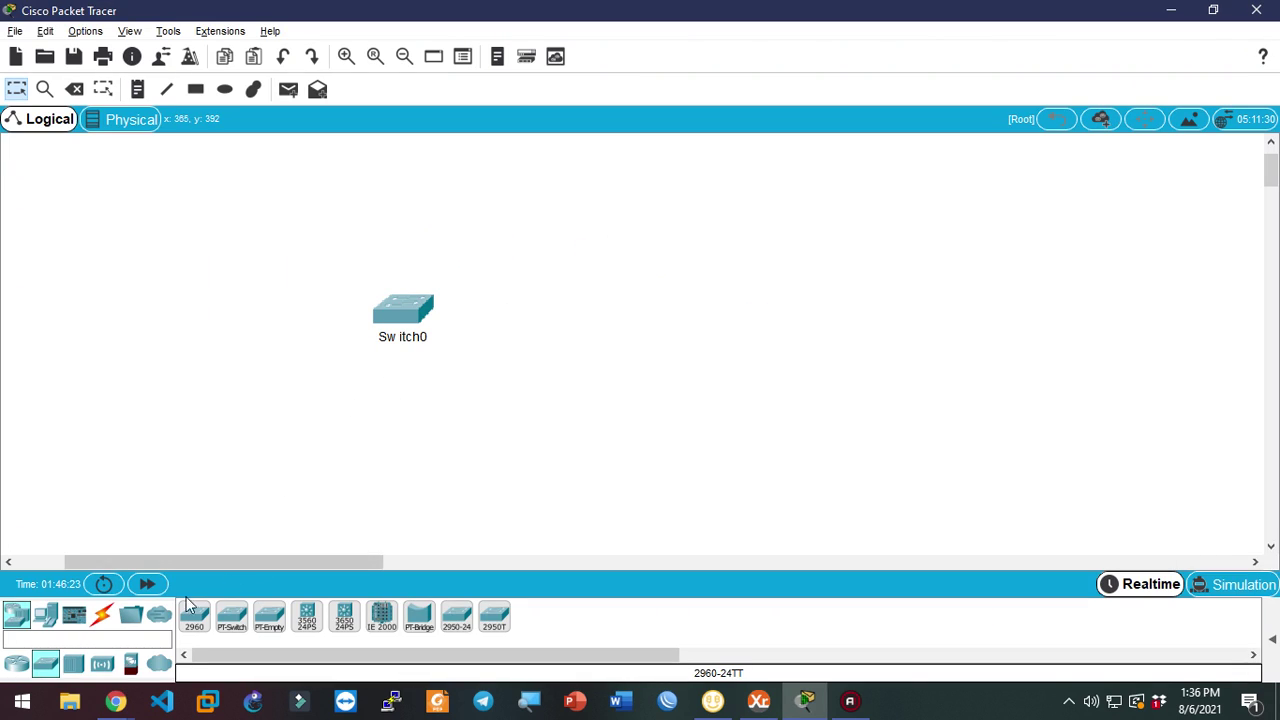
click(45, 614)
click(231, 617)
click(249, 195)
click(231, 618)
click(221, 396)
click(231, 617)
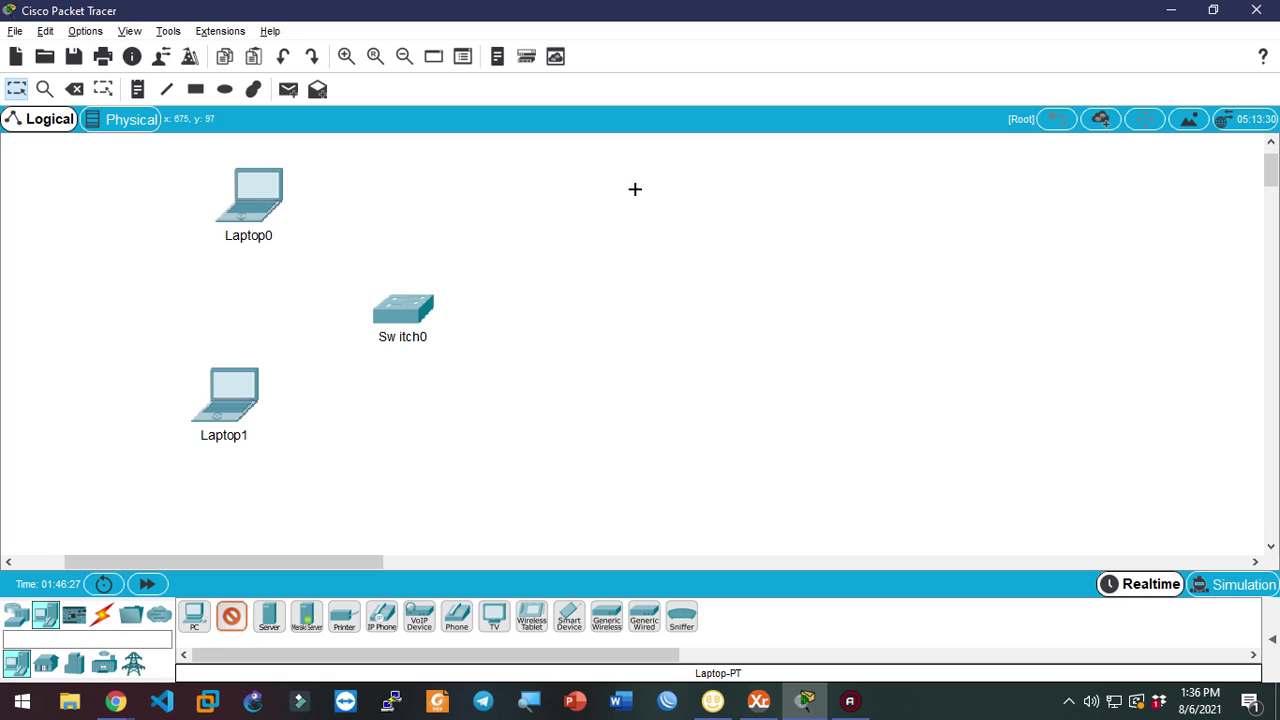
click(641, 190)
click(231, 617)
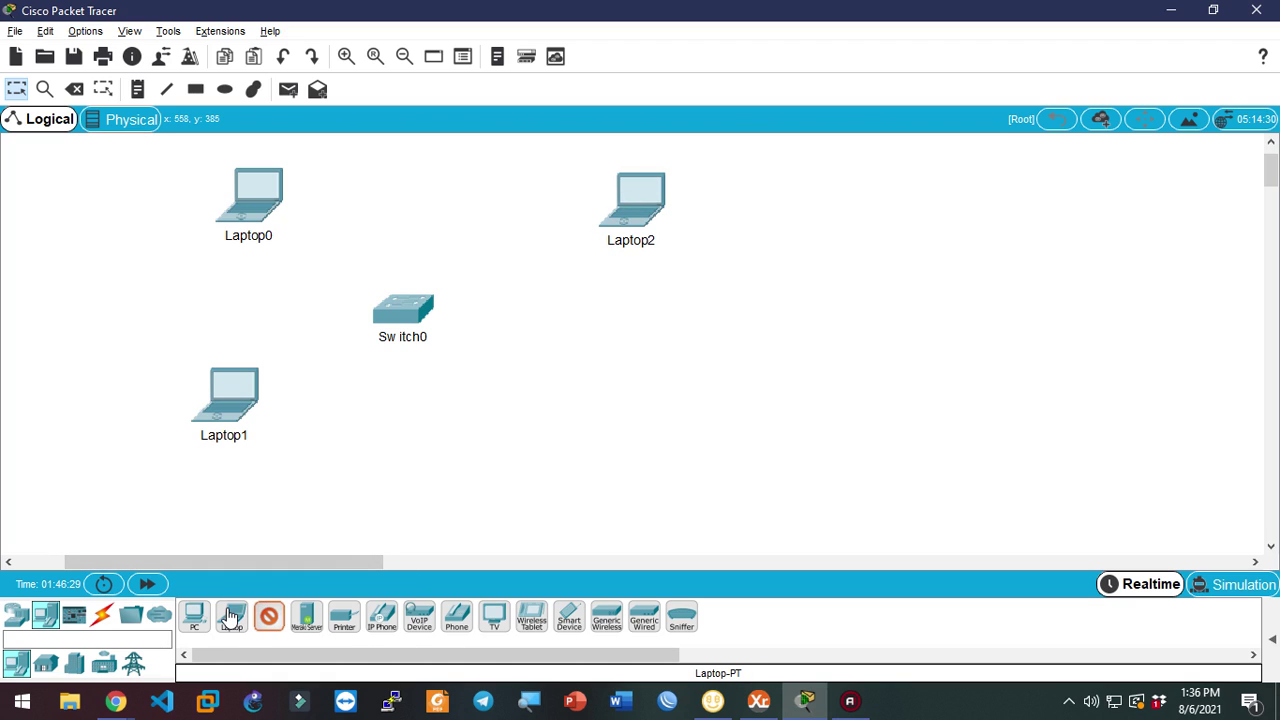
click(621, 392)
Reposition Laptop0, Laptop2 and Laptop3 so the four laptops line up in two columns around the switch
drag(636, 224, 607, 227)
drag(623, 403, 613, 407)
drag(250, 208, 229, 219)
drag(121, 177, 266, 431)
drag(500, 194, 658, 460)
drag(702, 448, 617, 206)
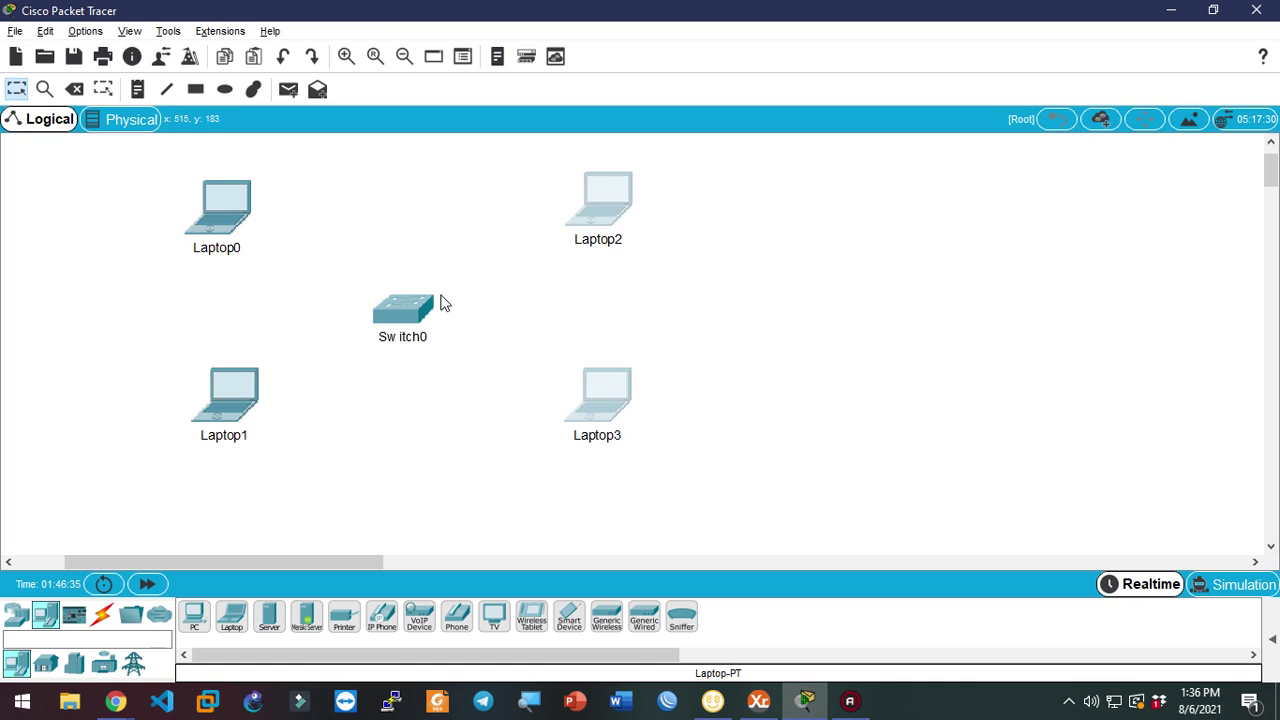
Compare the workspace with the lesson's two-VLAN topology and examine its switch commands for VLAN 10 and VLAN 20
key(alt+Tab)
scroll(510, 474, down, 2)
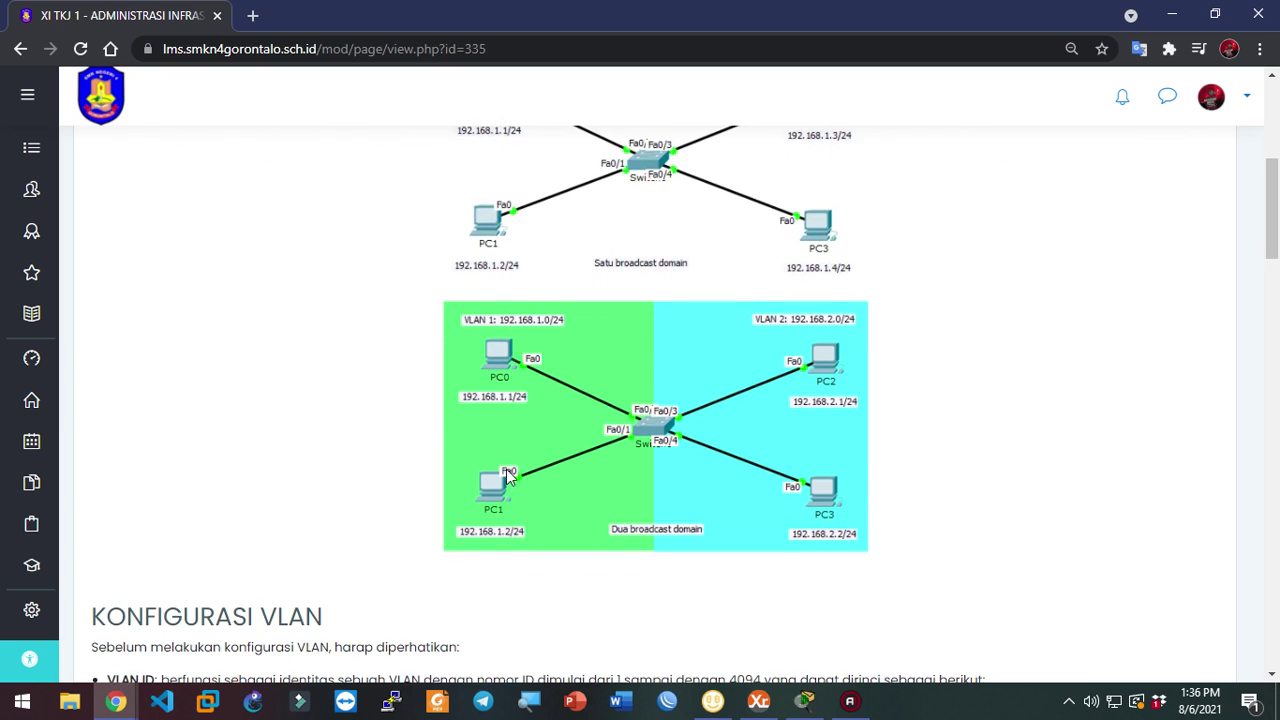
scroll(506, 472, up, 2)
key(alt+Tab)
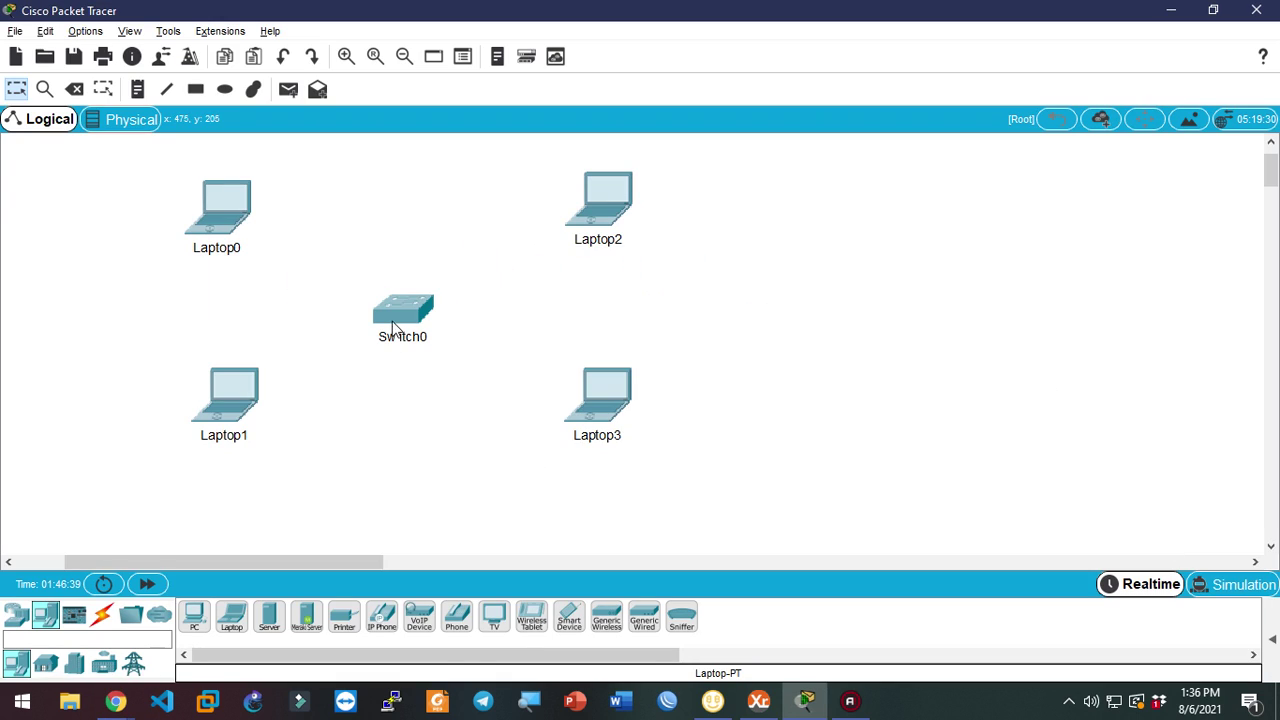
key(alt+Tab)
scroll(577, 409, down, 6)
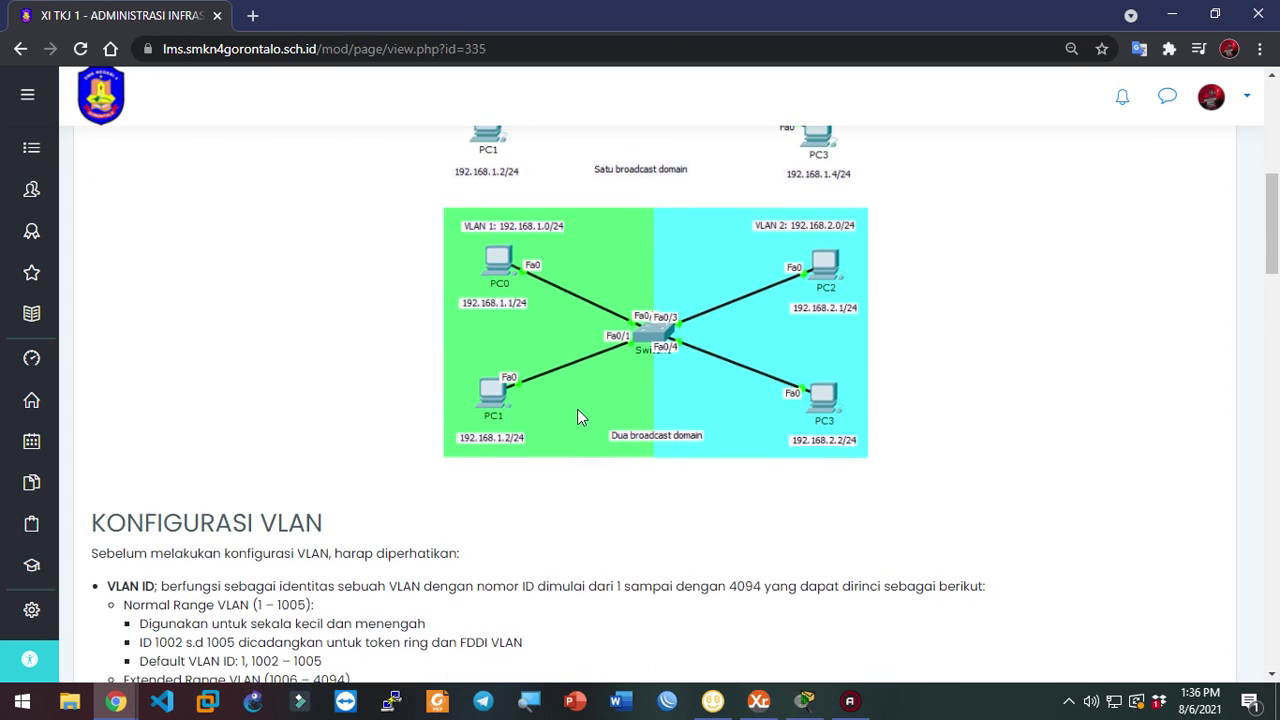
scroll(581, 417, down, 6)
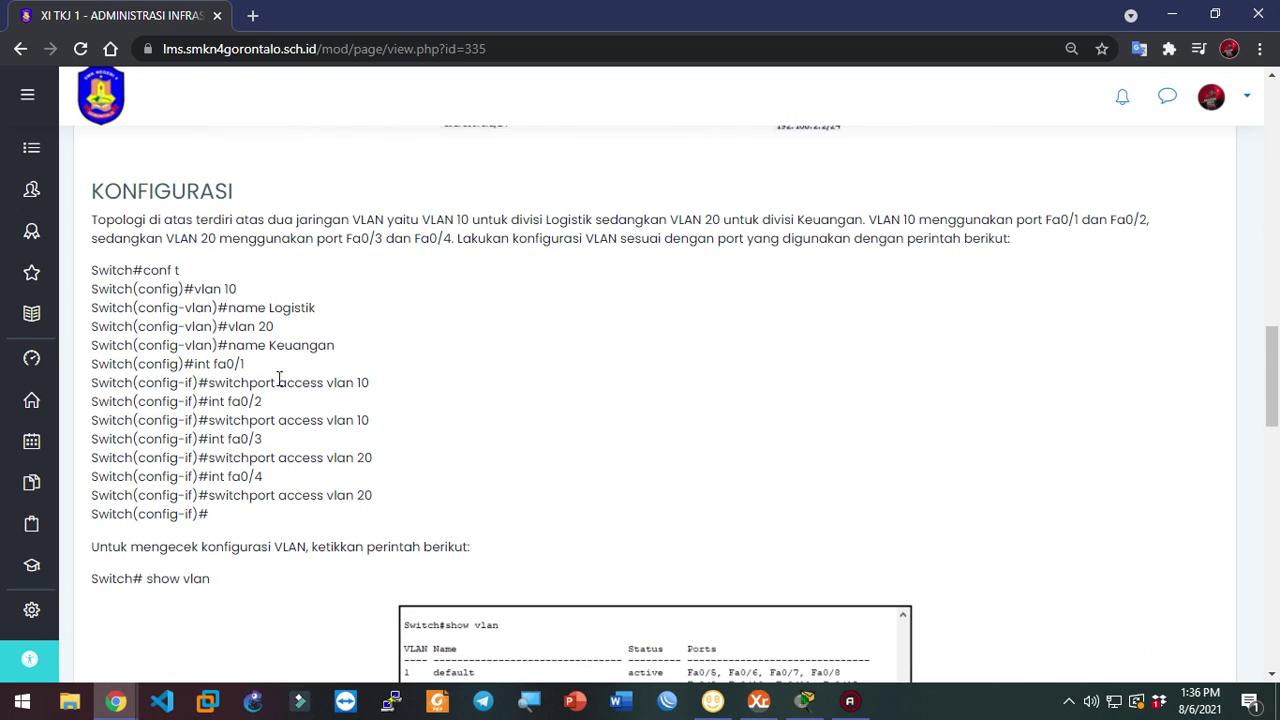
key(alt+Tab)
key(alt+Tab)
drag(167, 272, 376, 316)
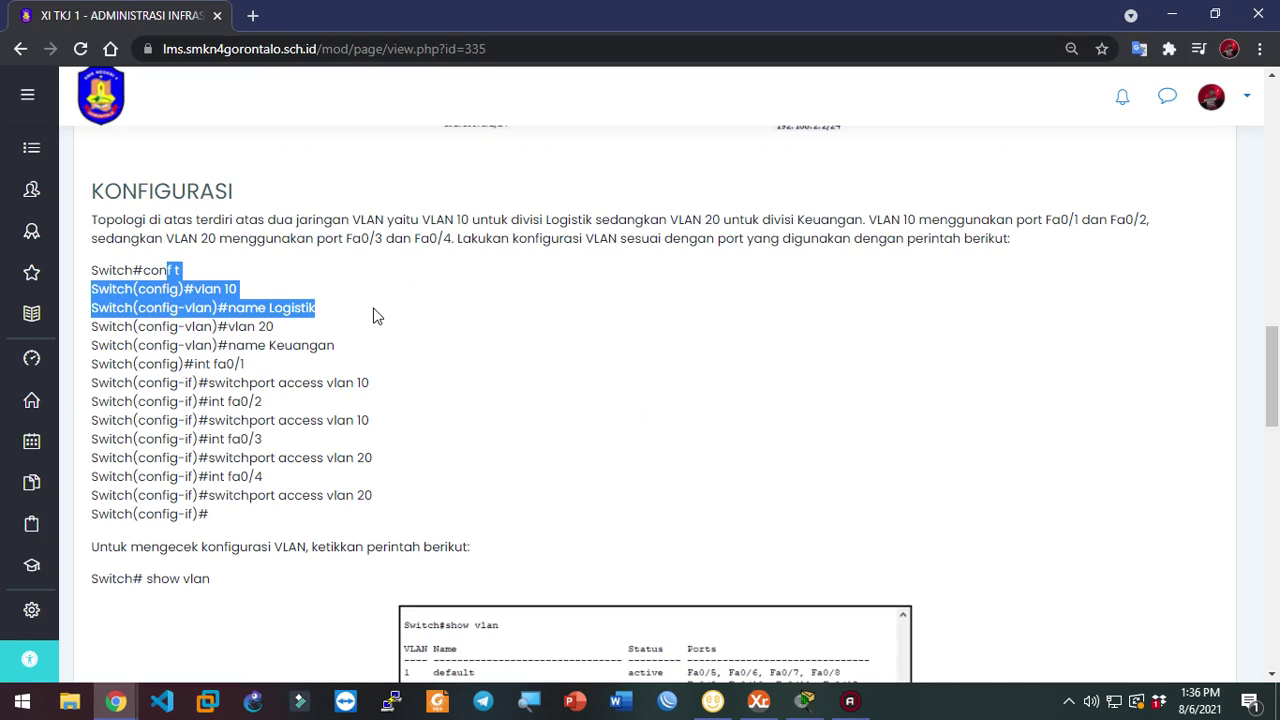
click(253, 328)
Connect Laptop0's FastEthernet0 port to Switch0 in Cisco Packet Tracer with a copper straight-through cable and shift Laptop0 slightly outward
key(alt+Tab)
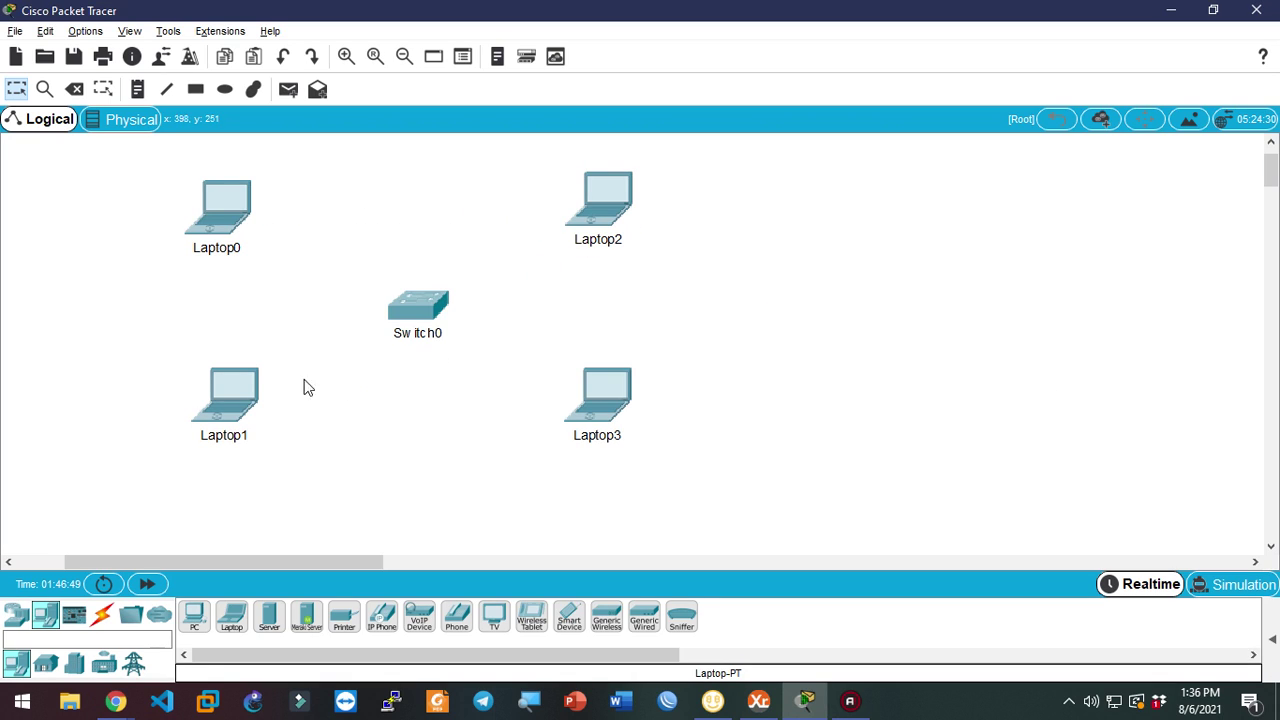
click(101, 615)
click(268, 616)
click(240, 235)
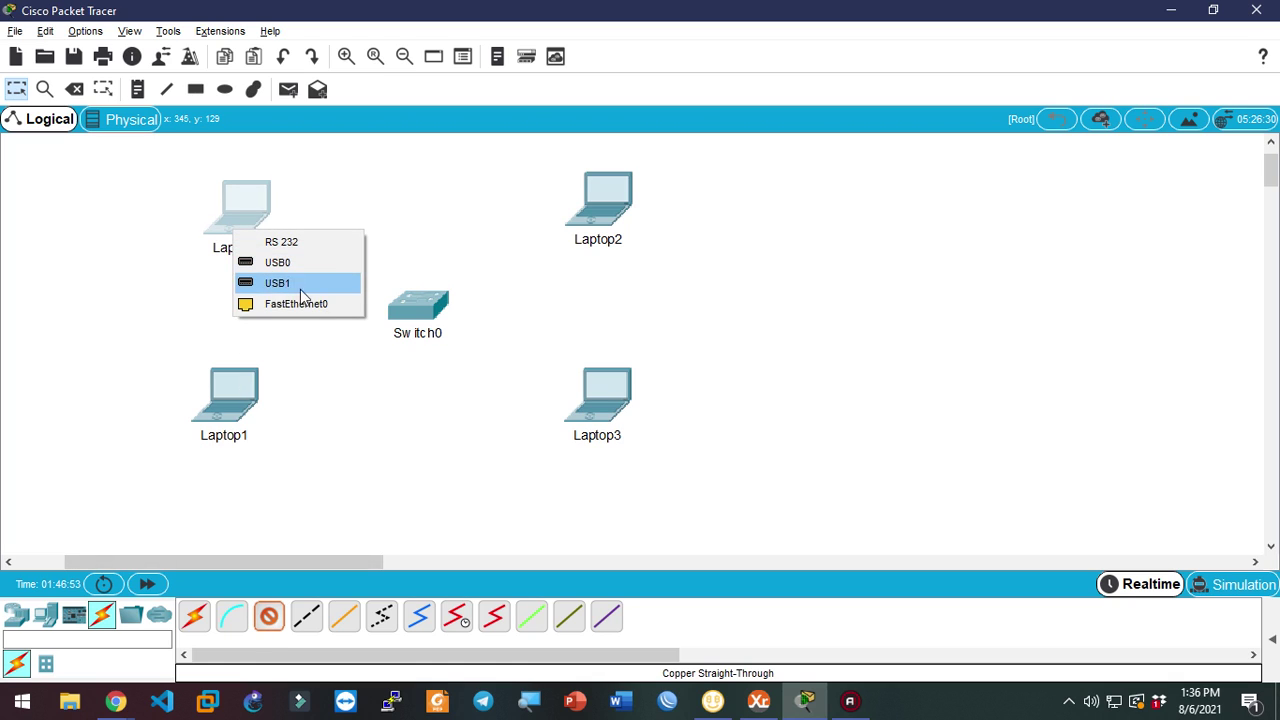
click(297, 300)
click(422, 305)
click(489, 33)
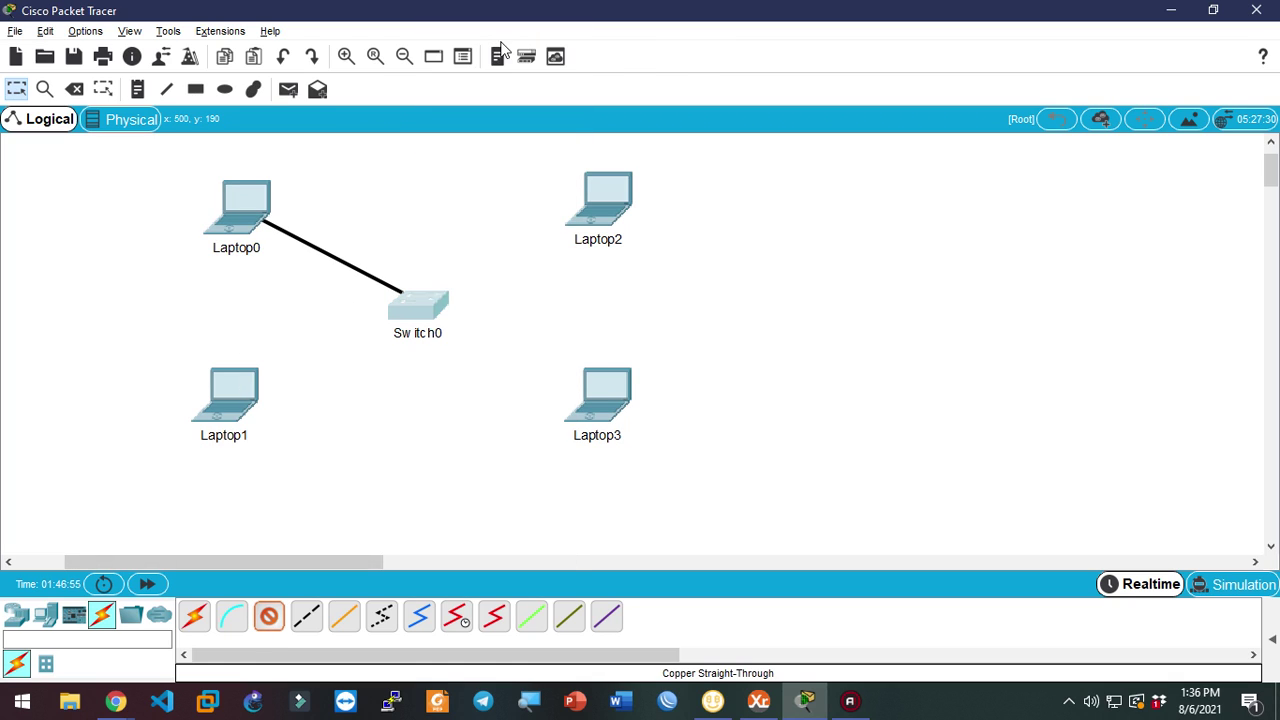
drag(240, 222, 223, 215)
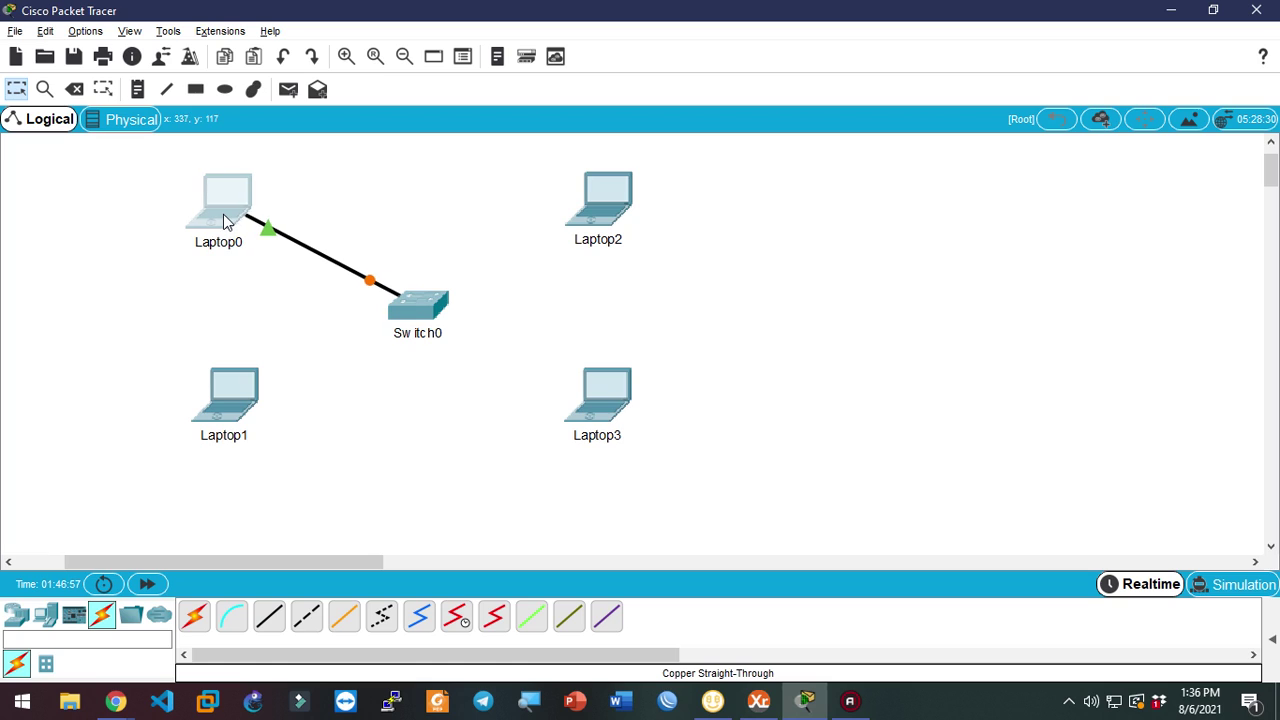
Connect Laptop1's FastEthernet0 port to Switch0's FastEthernet0/2 with a copper straight-through cable
click(269, 615)
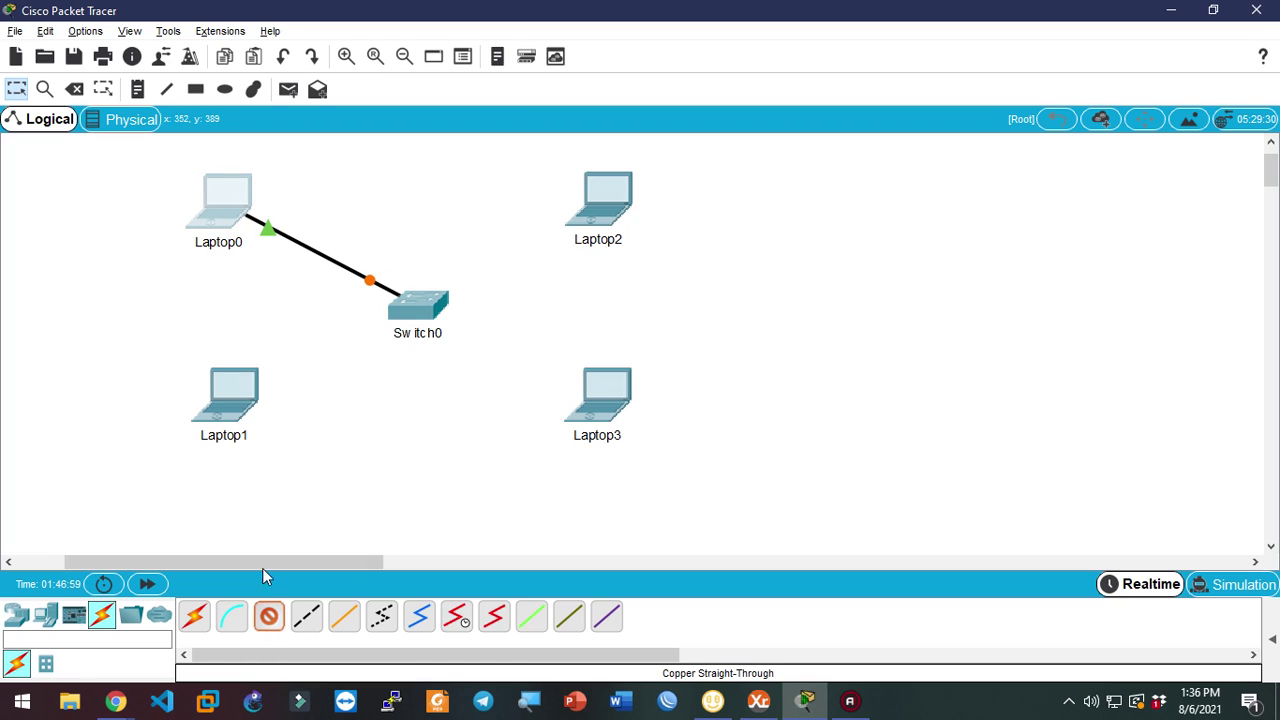
click(231, 405)
click(296, 475)
click(402, 318)
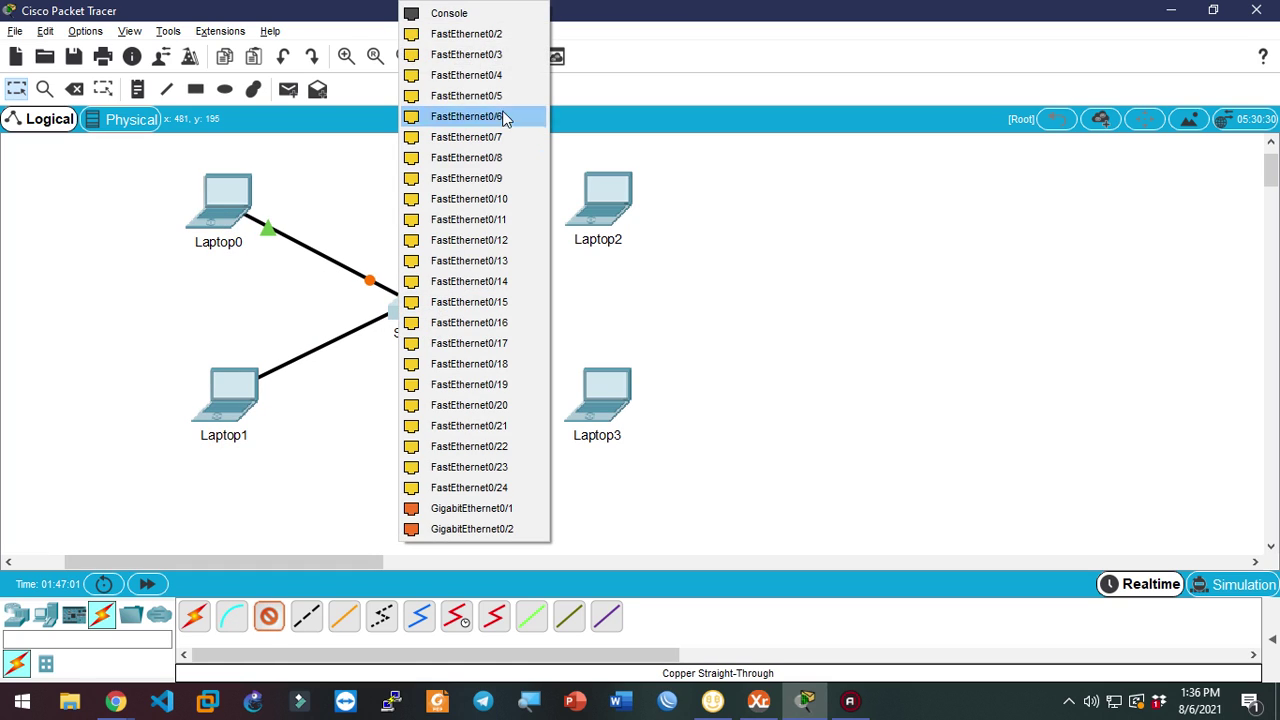
click(490, 32)
Connect Laptop2's FastEthernet0 port to Switch0's FastEthernet0/3 with a copper straight-through cable
click(269, 615)
click(590, 206)
click(620, 277)
click(409, 318)
click(474, 31)
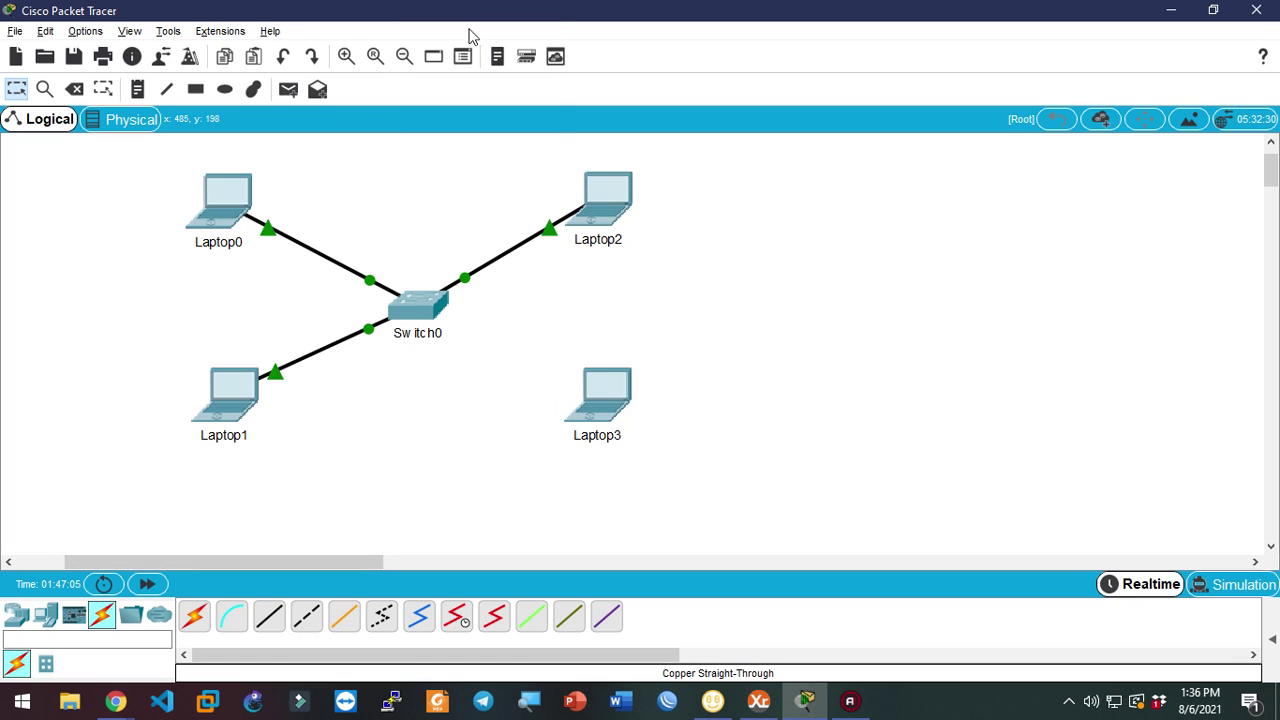
Connect Laptop3's FastEthernet0 port to Switch0's FastEthernet0/4 with a copper straight-through cable
click(269, 615)
click(625, 420)
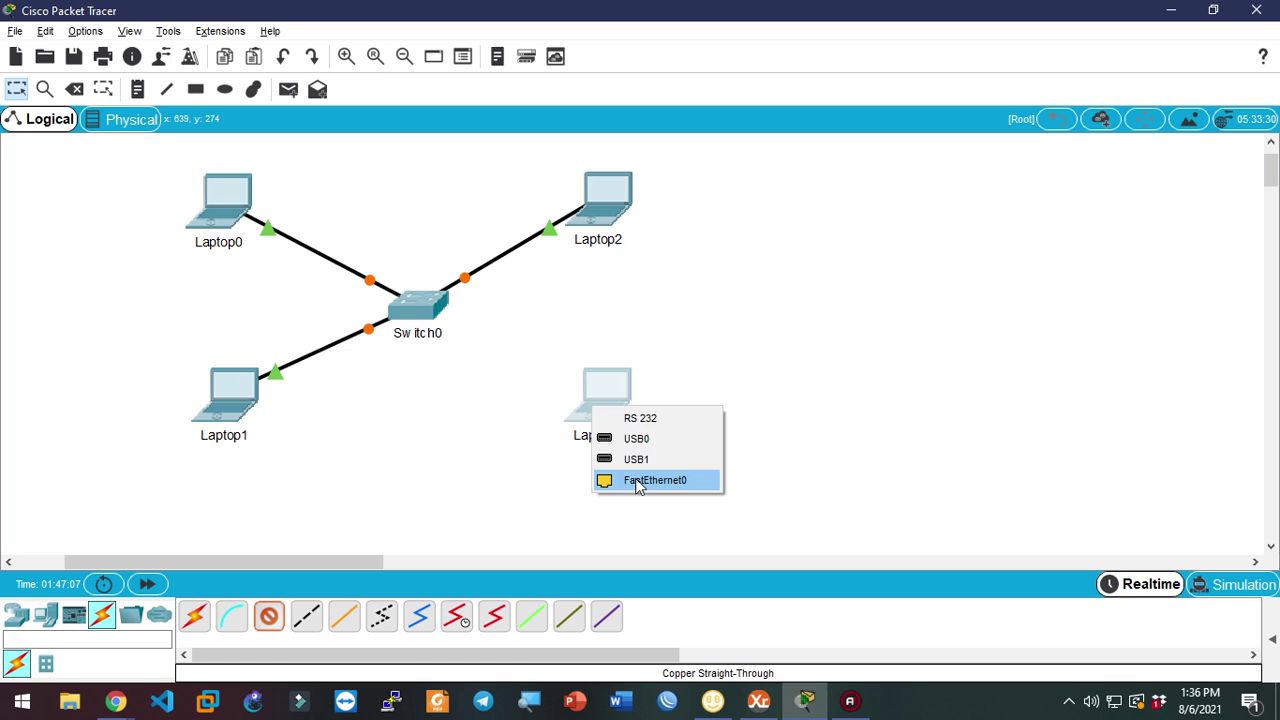
click(652, 480)
click(418, 303)
click(472, 33)
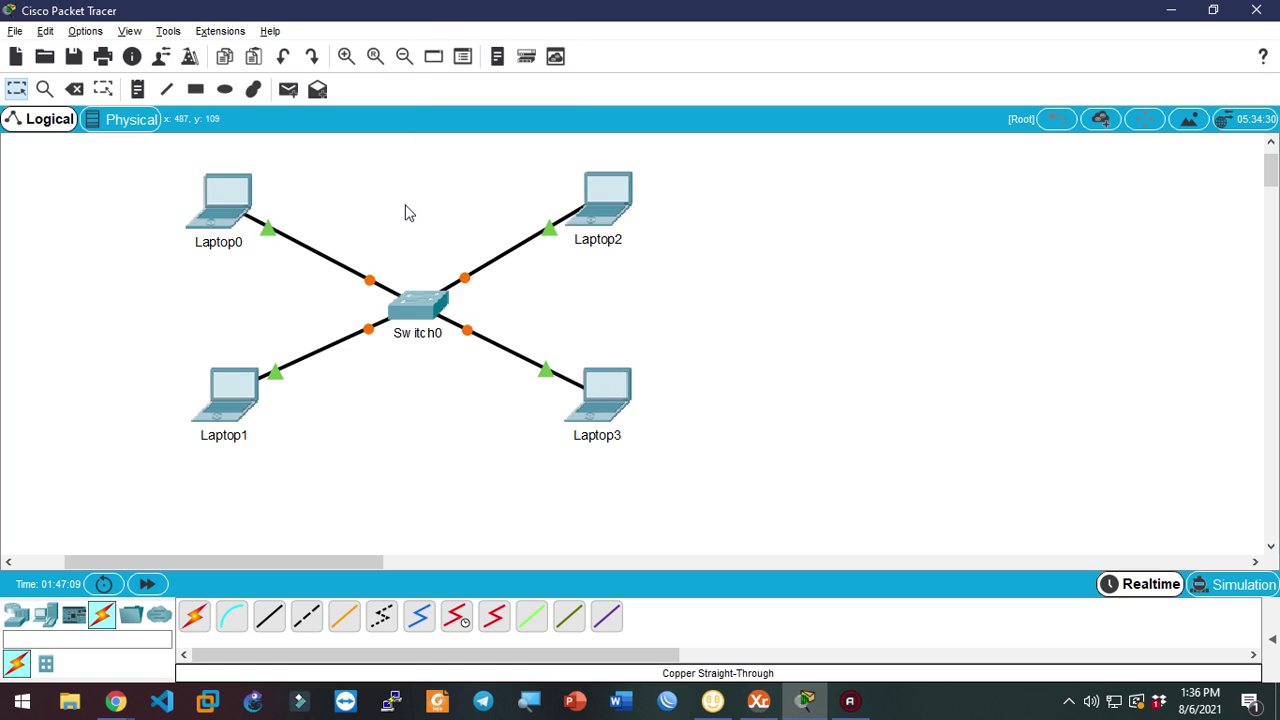
Place notes reading Fa0/1 and Fa0/2 near the switch ends of the Laptop0 and Laptop1 links
click(138, 90)
click(352, 260)
text(Fa0/1)
key(Escape)
click(138, 90)
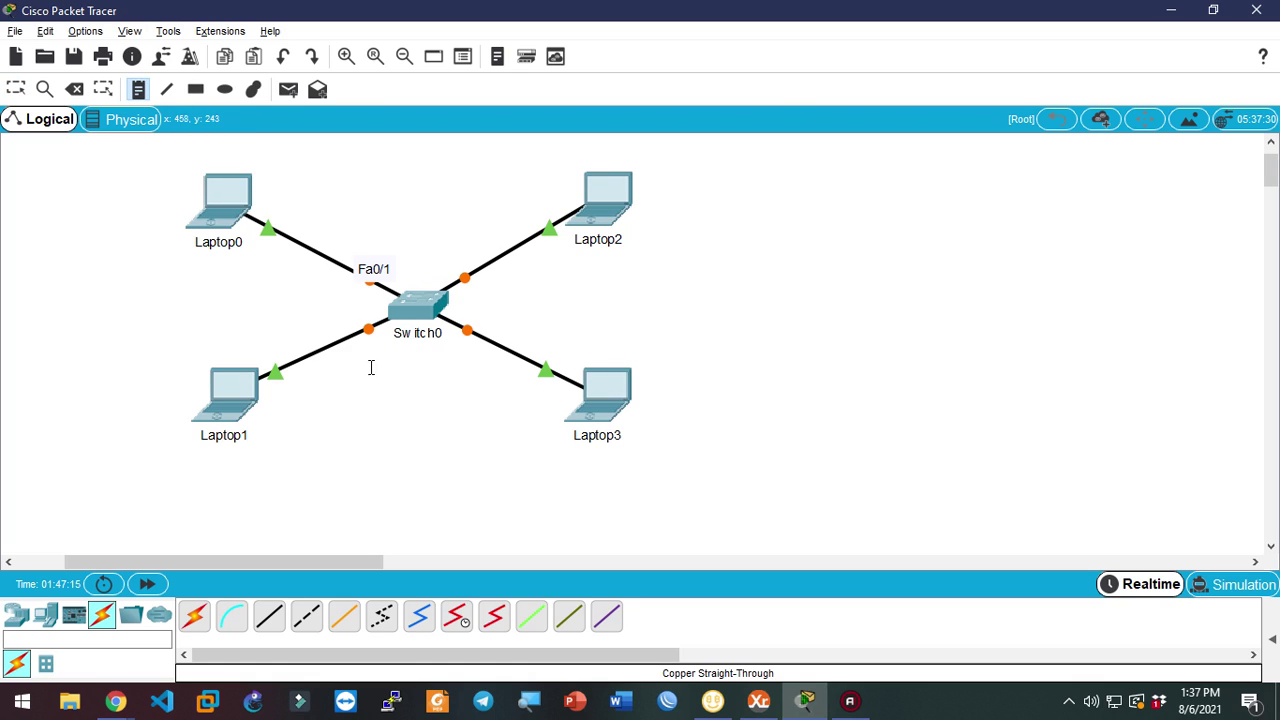
click(371, 368)
text(Fa0/2)
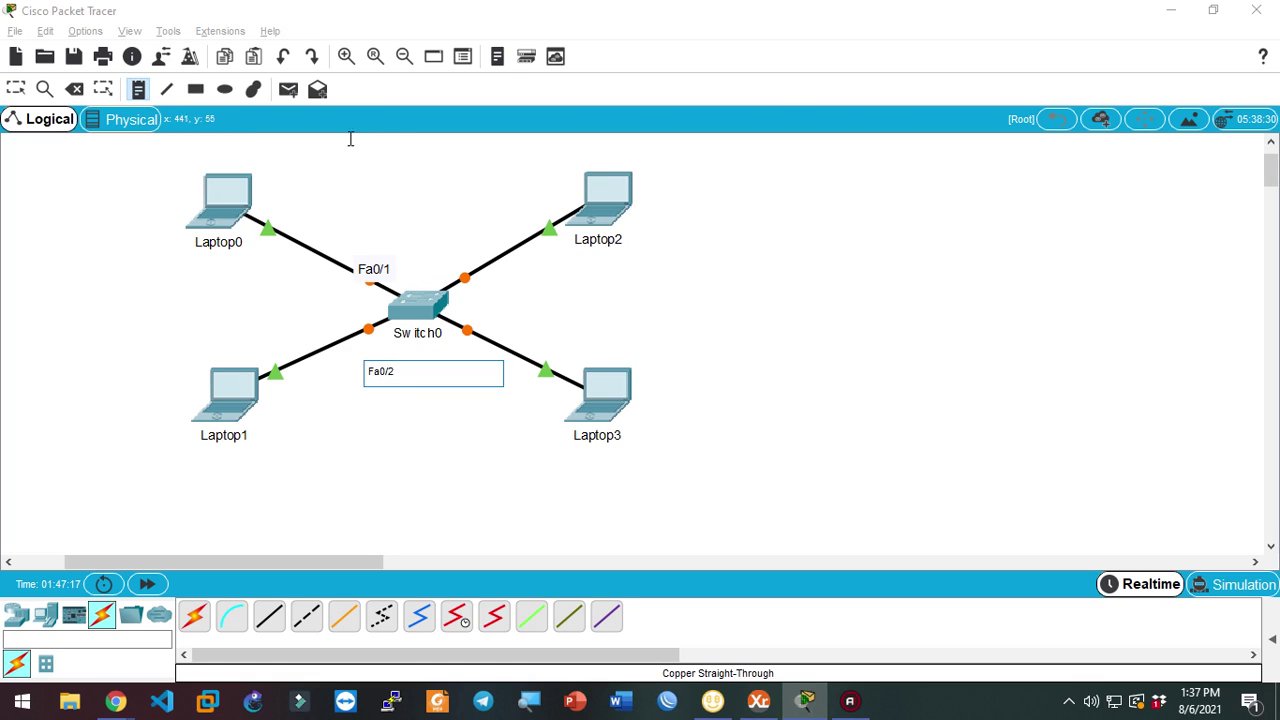
key(Escape)
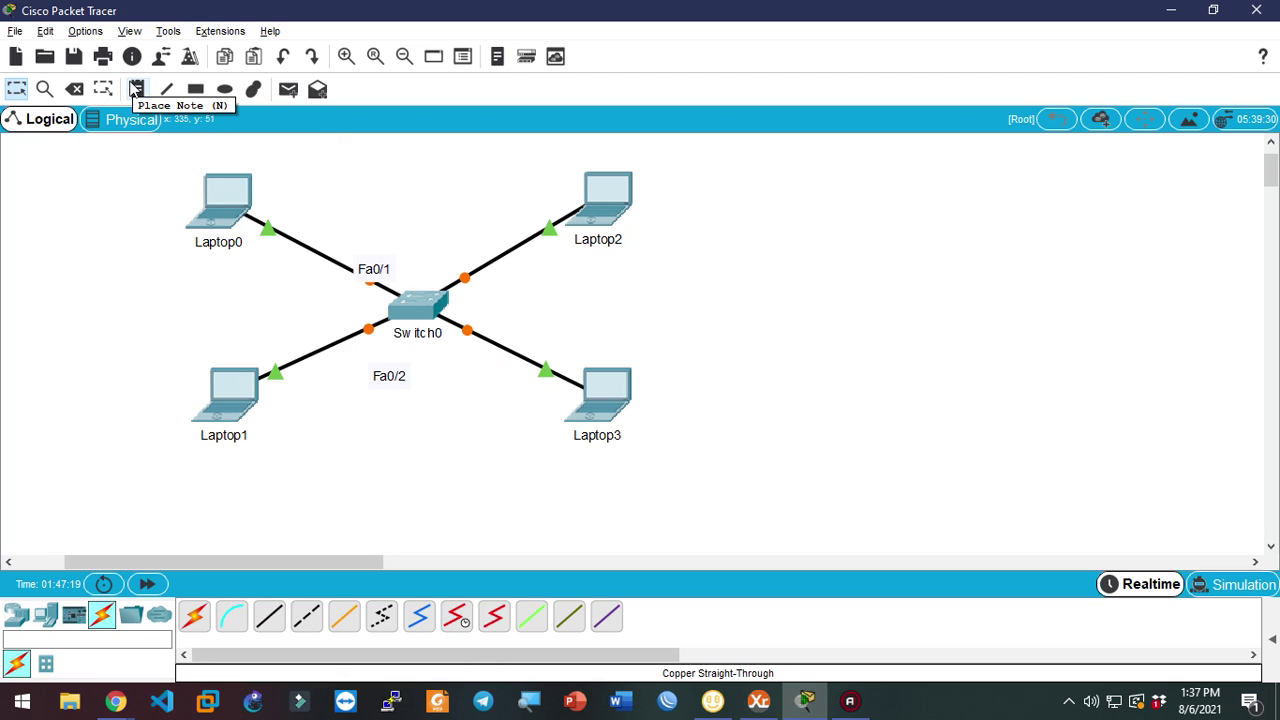
Place notes reading Fa0/3 and Fa0/4 near the switch ends of the Laptop2 and Laptop3 links
key(n)
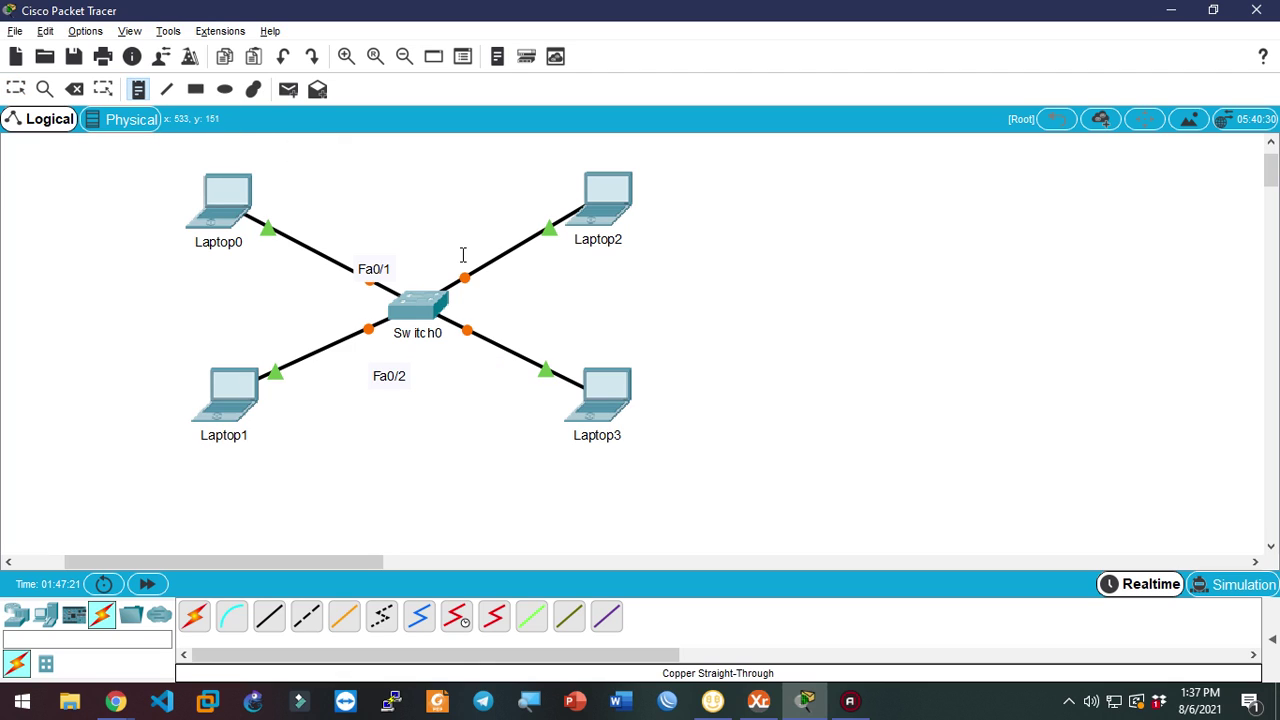
click(461, 257)
text(Fa0/3)
click(507, 314)
key(n)
click(480, 336)
text(Fa0/4)
click(14, 90)
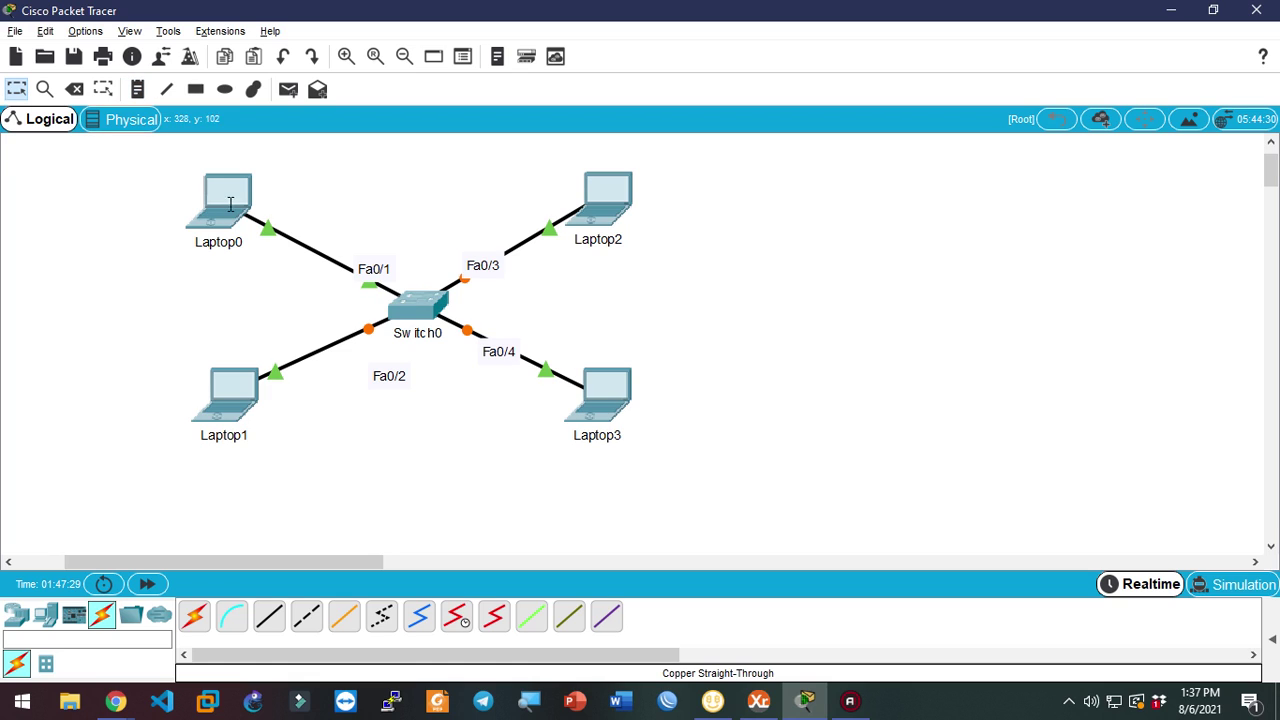
Move the four port notes closer to their link ends at Switch0 and shift Laptop0 slightly outward
mouse_move(362, 270)
mouse_down()
mouse_move(346, 281)
mouse_move(355, 263)
mouse_up()
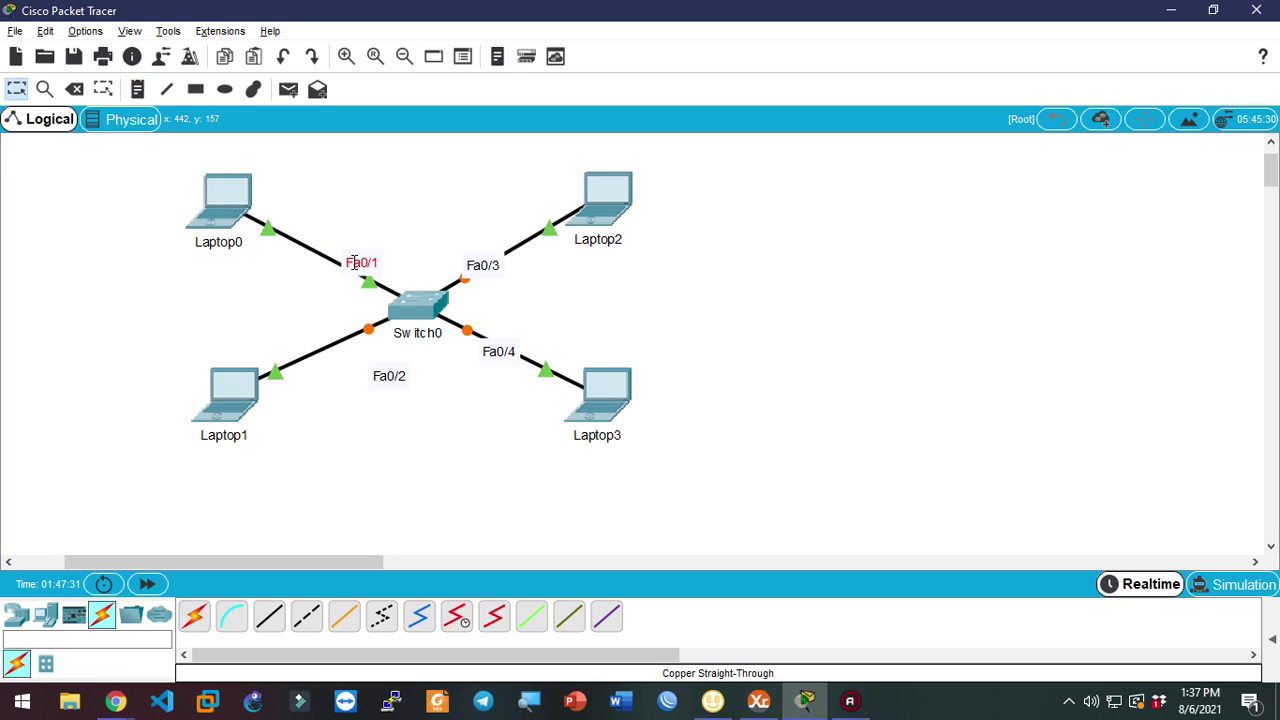
drag(390, 380, 372, 353)
drag(485, 268, 470, 257)
click(494, 357)
drag(494, 357, 459, 357)
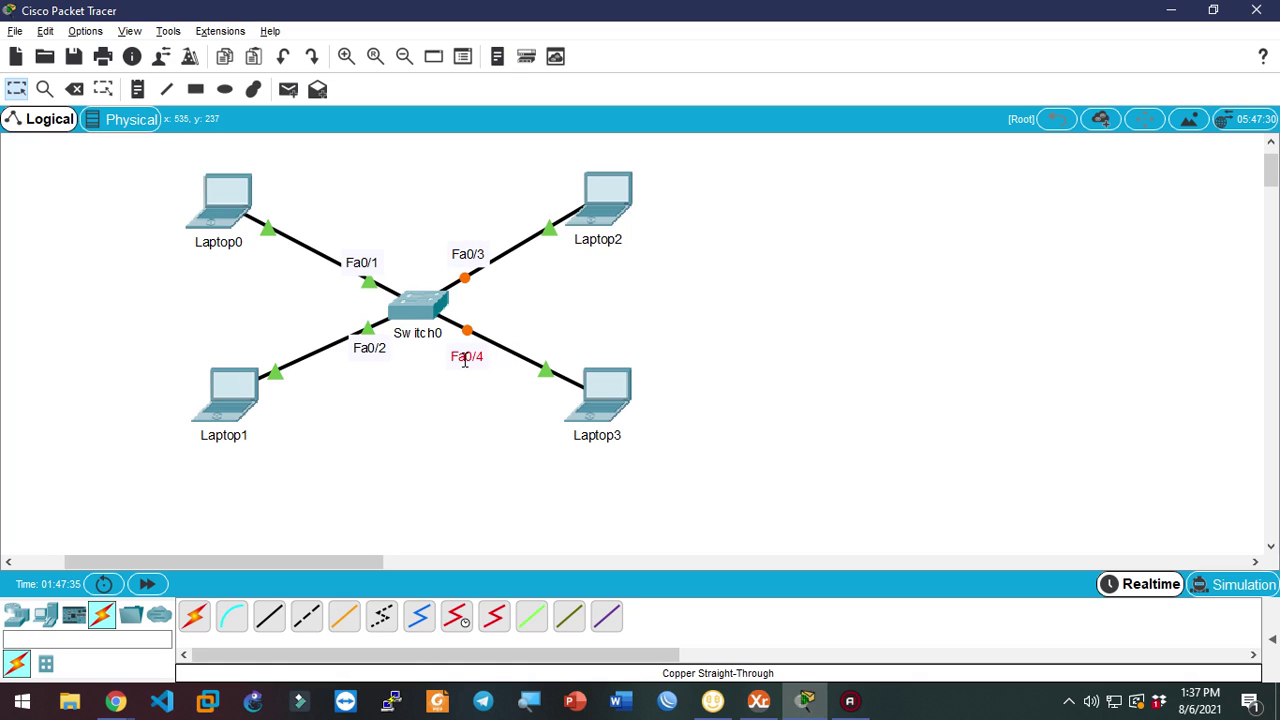
click(215, 155)
drag(150, 168, 741, 501)
drag(253, 205, 237, 204)
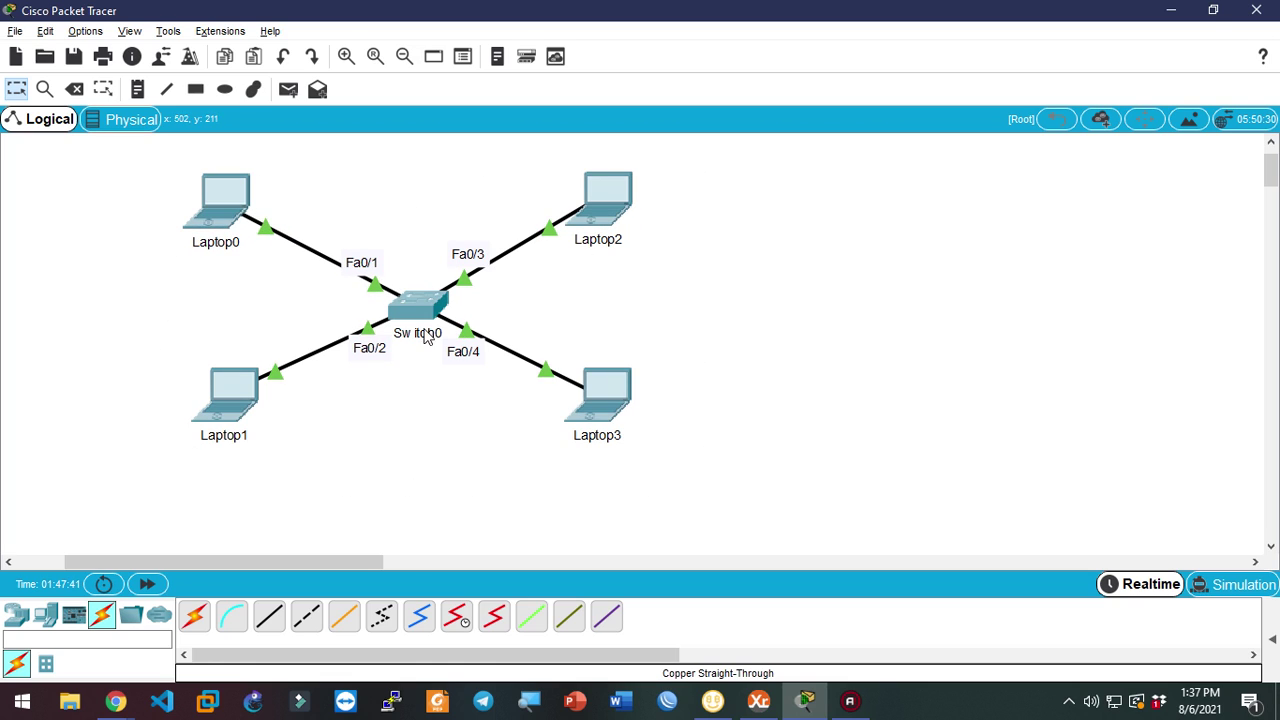
Open Switch0's command line in an enlarged window and enter global configuration mode with enable and configure terminal
click(420, 303)
drag(550, 83, 833, 69)
click(803, 105)
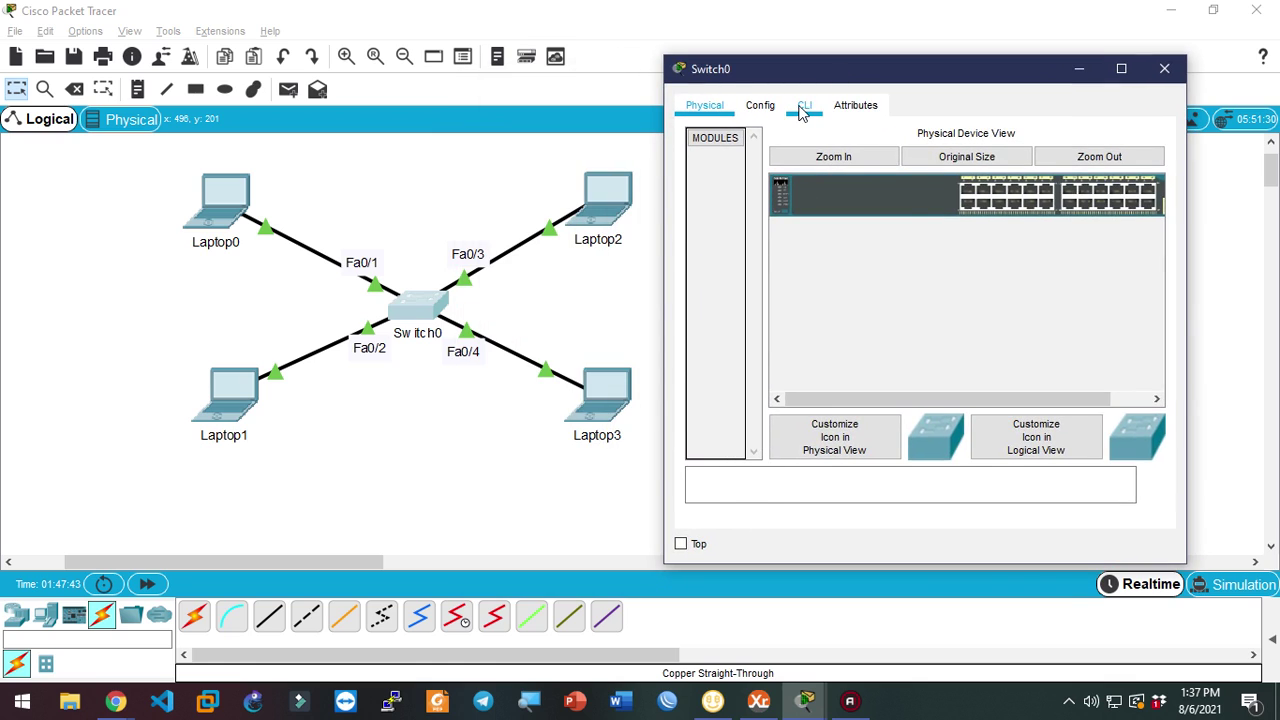
drag(666, 378, 437, 363)
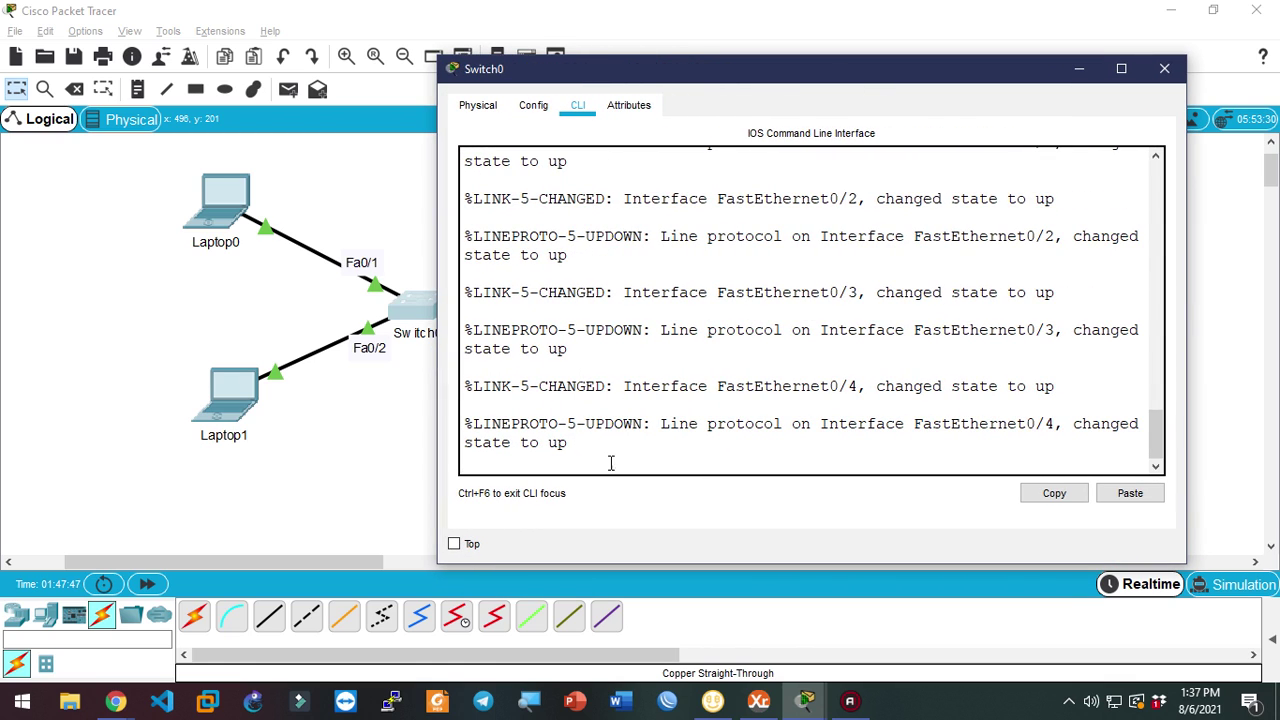
key(Return)
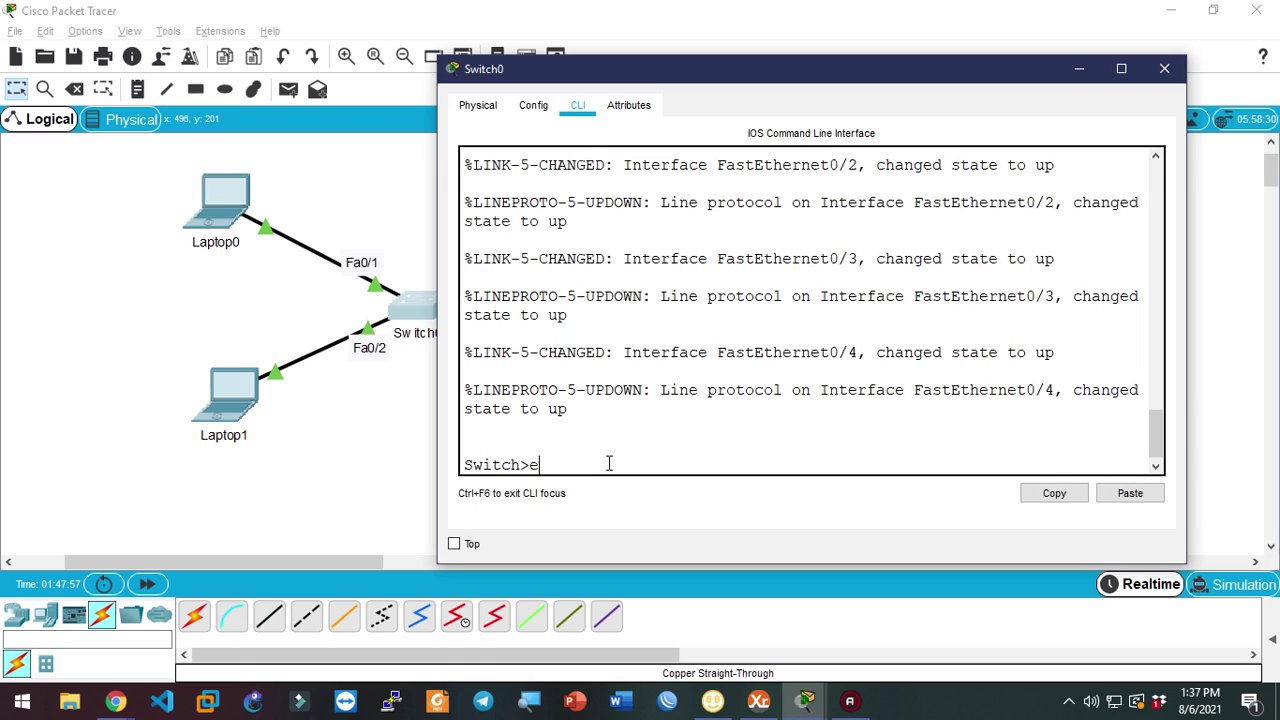
key(Return)
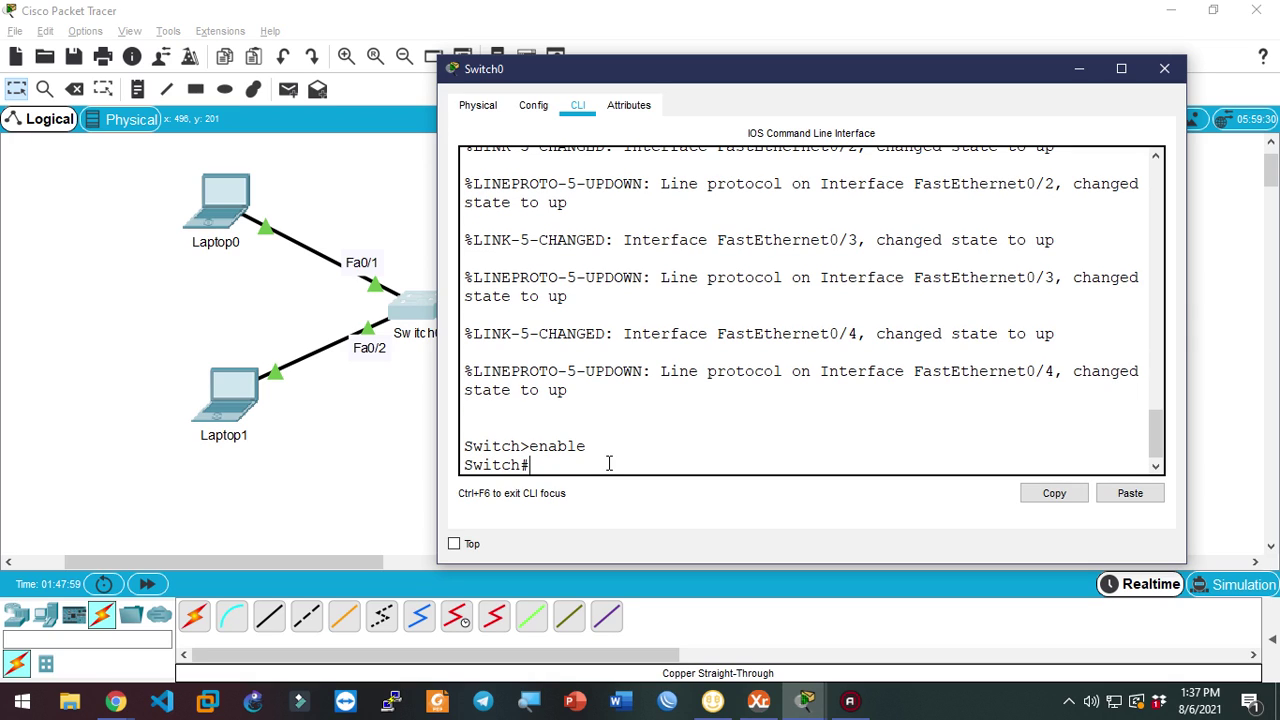
text(configure terminal)
key(Return)
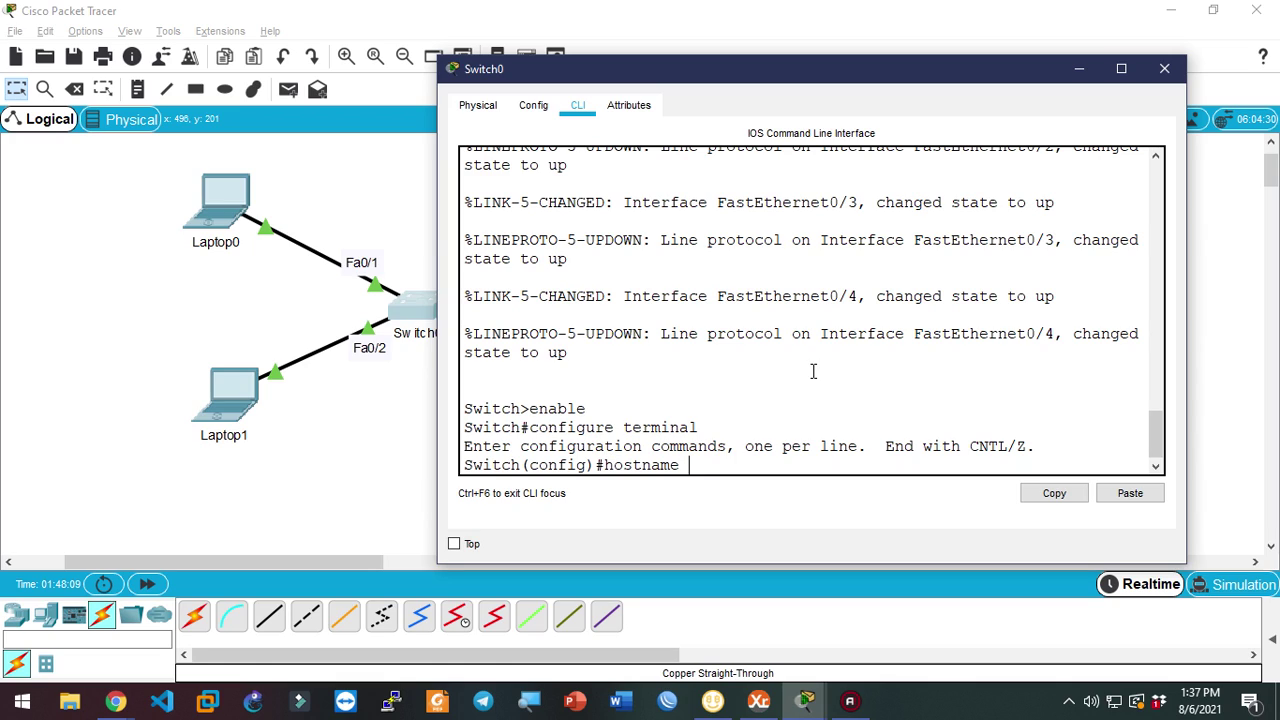
Set the switch's hostname to VLAN- followed by the author's name
text(hostname)
text(VLAN-Walidumar)
key(Return)
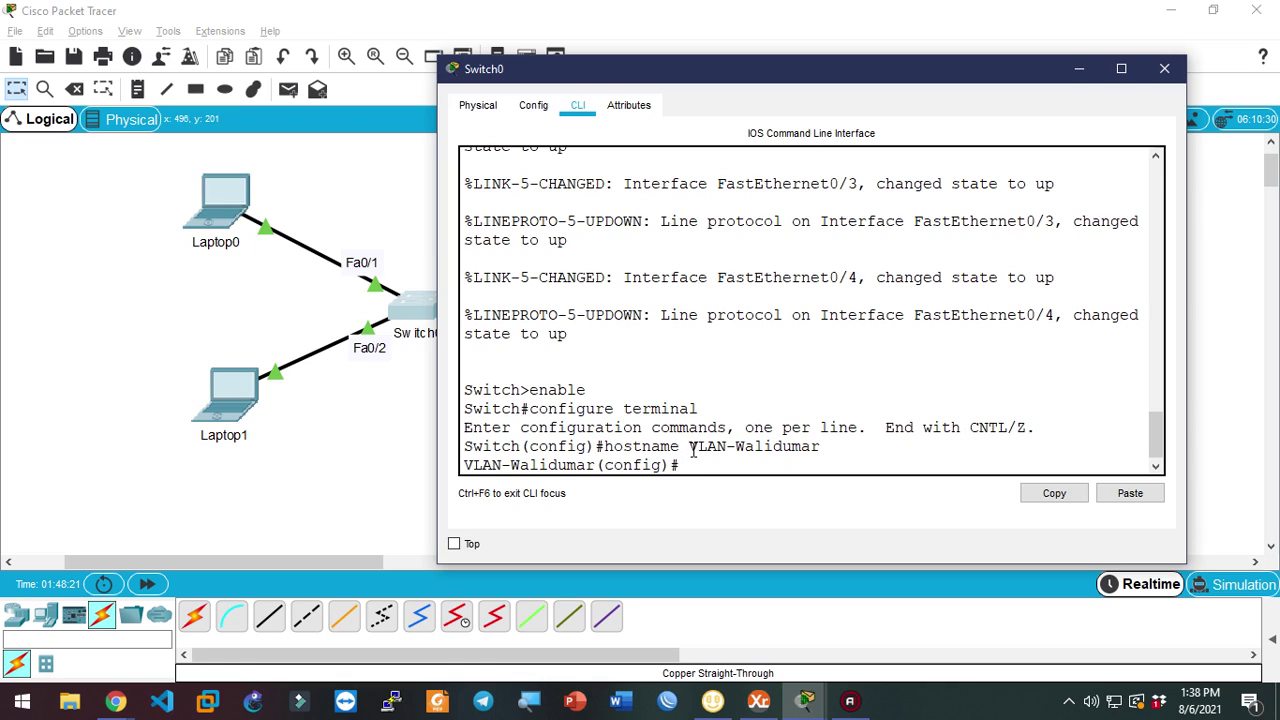
drag(690, 449, 821, 456)
click(838, 457)
Create VLAN 10 on the switch and name it Logistik
text(vlan 10)
key(Return)
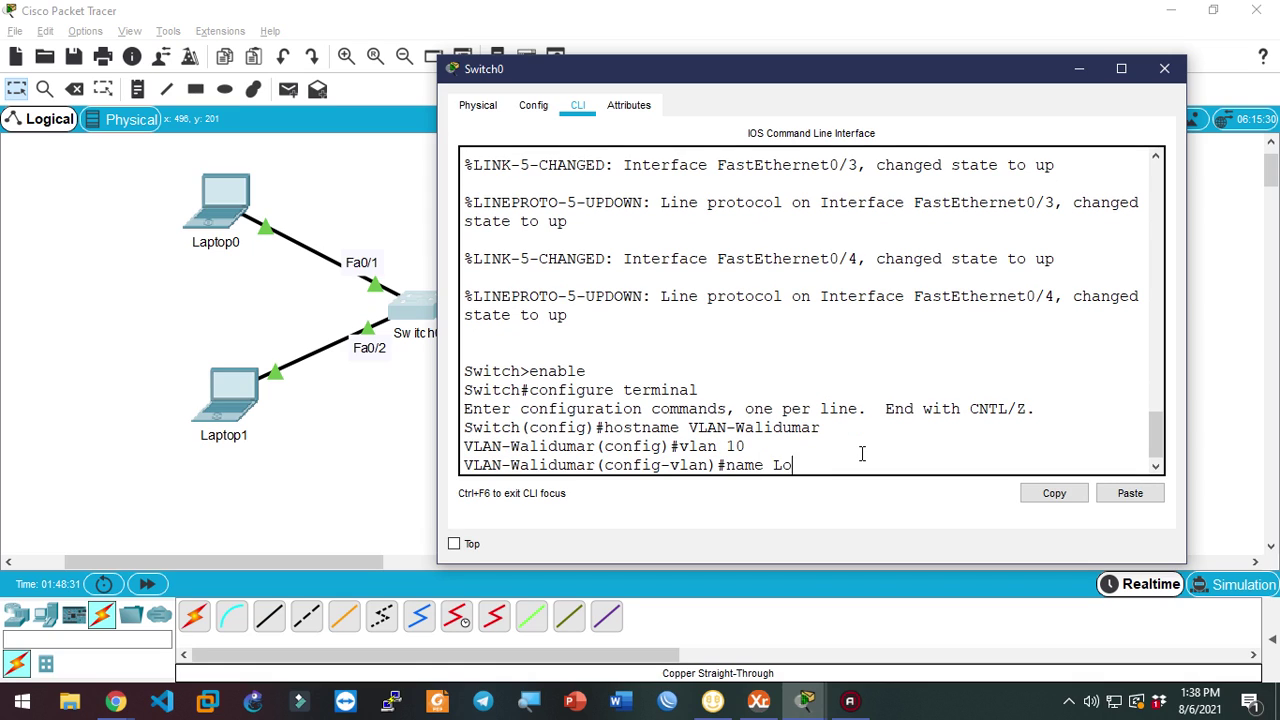
text(name Logistik)
key(Return)
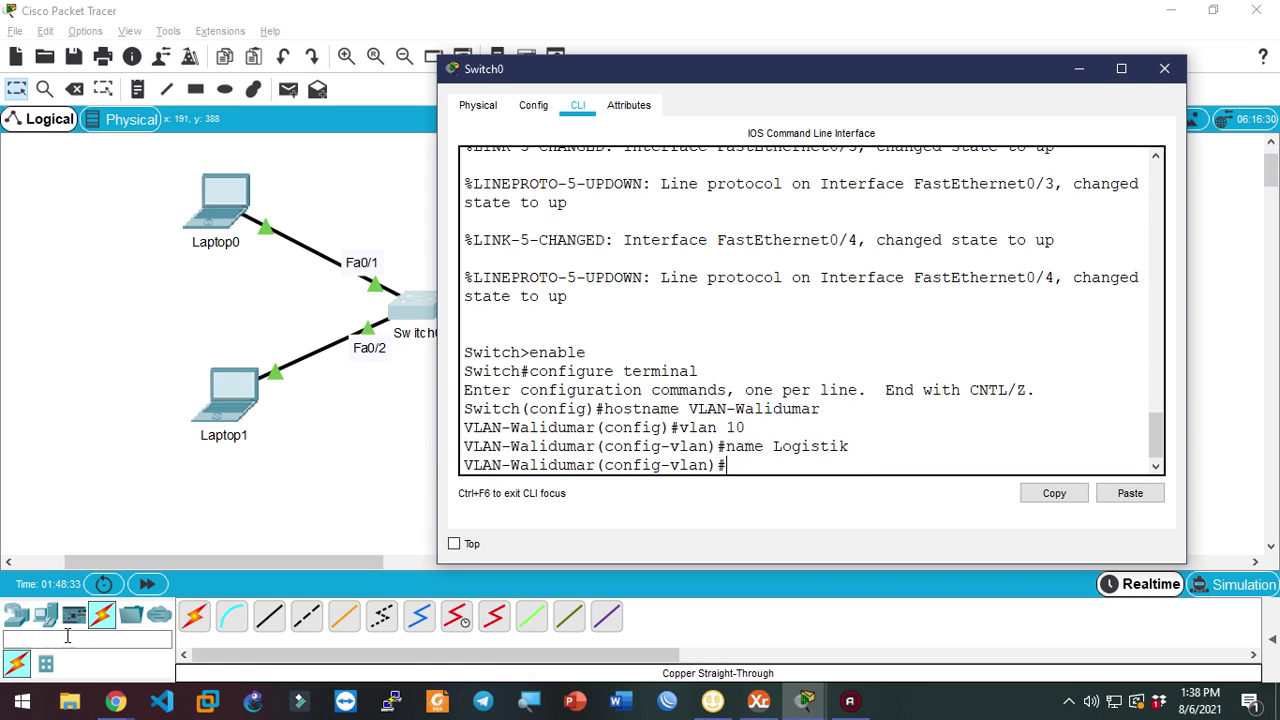
Check the lesson's VLAN commands in the browser, and create VLAN 20 named Keuangan in the switch's command line, returning to global configuration mode
click(116, 701)
click(247, 590)
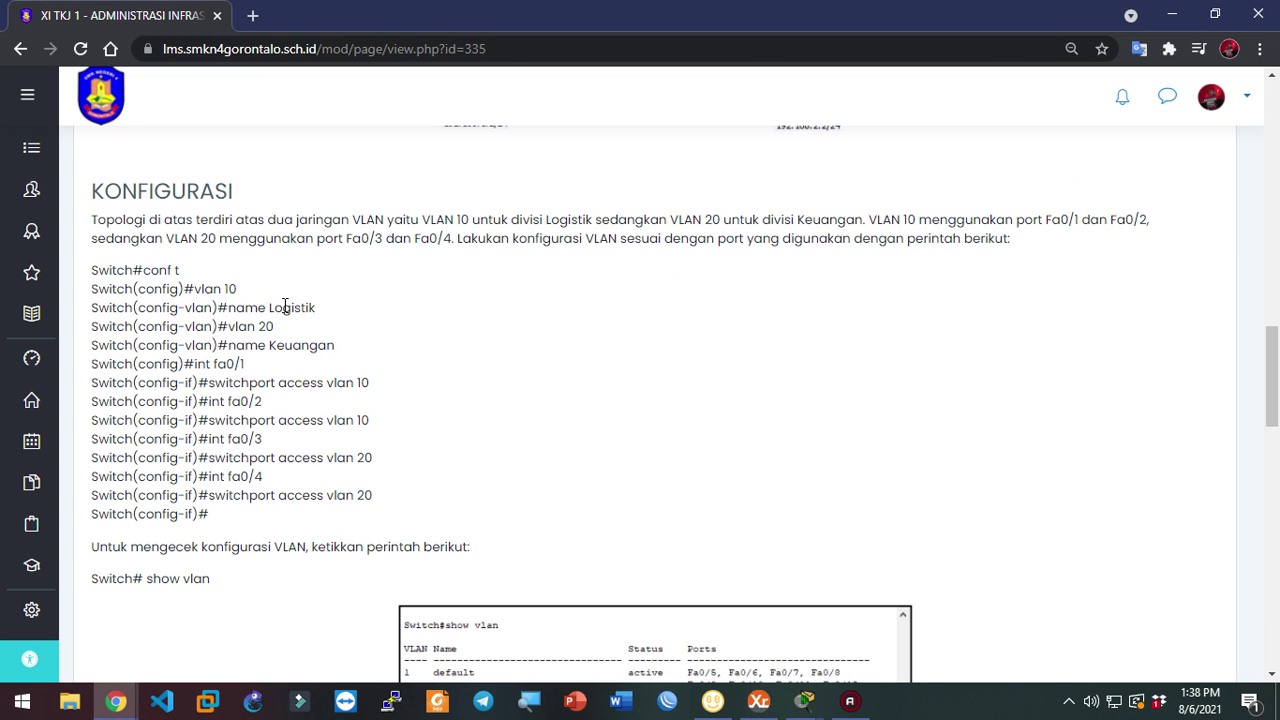
key(alt+Tab)
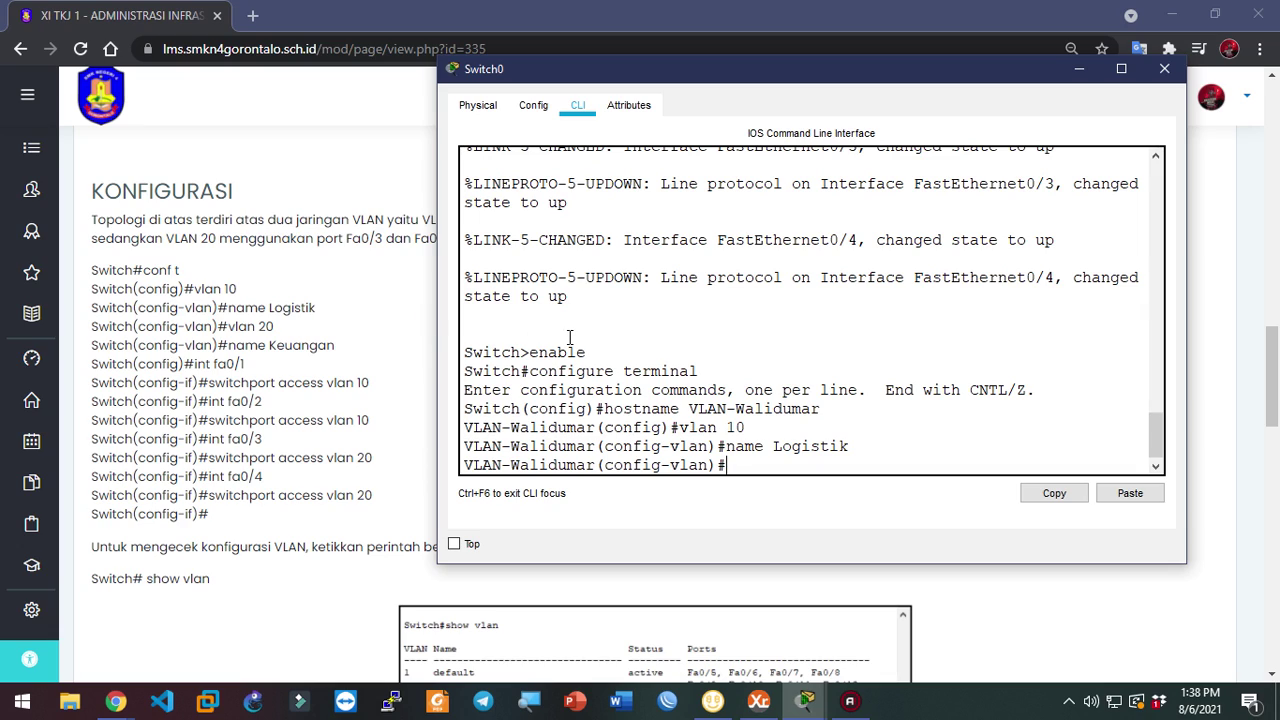
text(vlan )
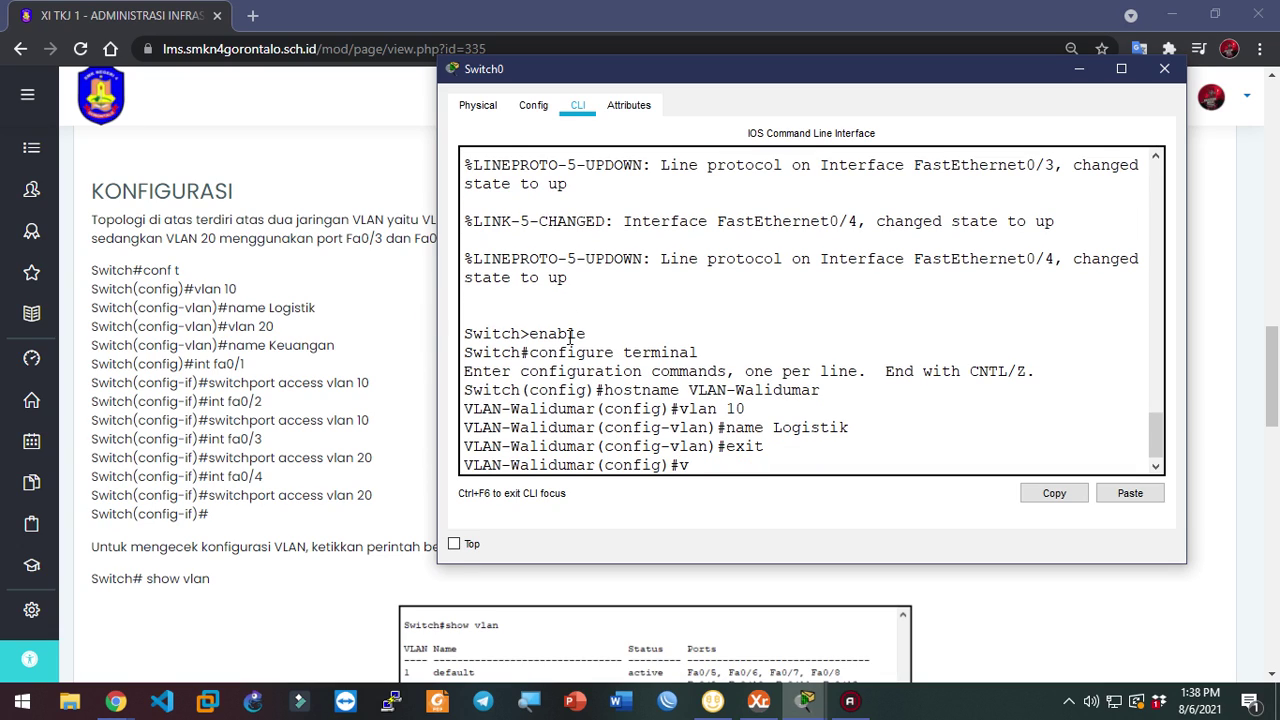
text(20)
key(Return)
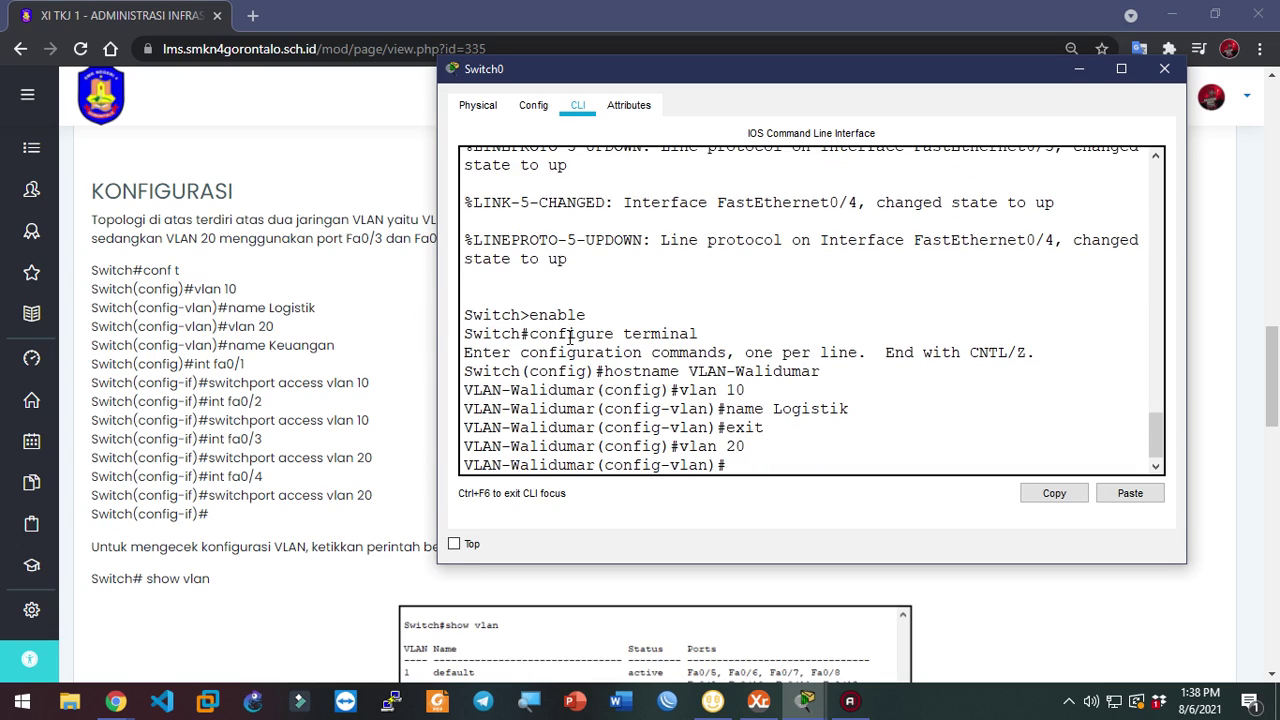
text(name Keunga)
key(BackSpace)
key(BackSpace)
key(BackSpace)
text(ngan)
key(Return)
text(exit)
key(Return)
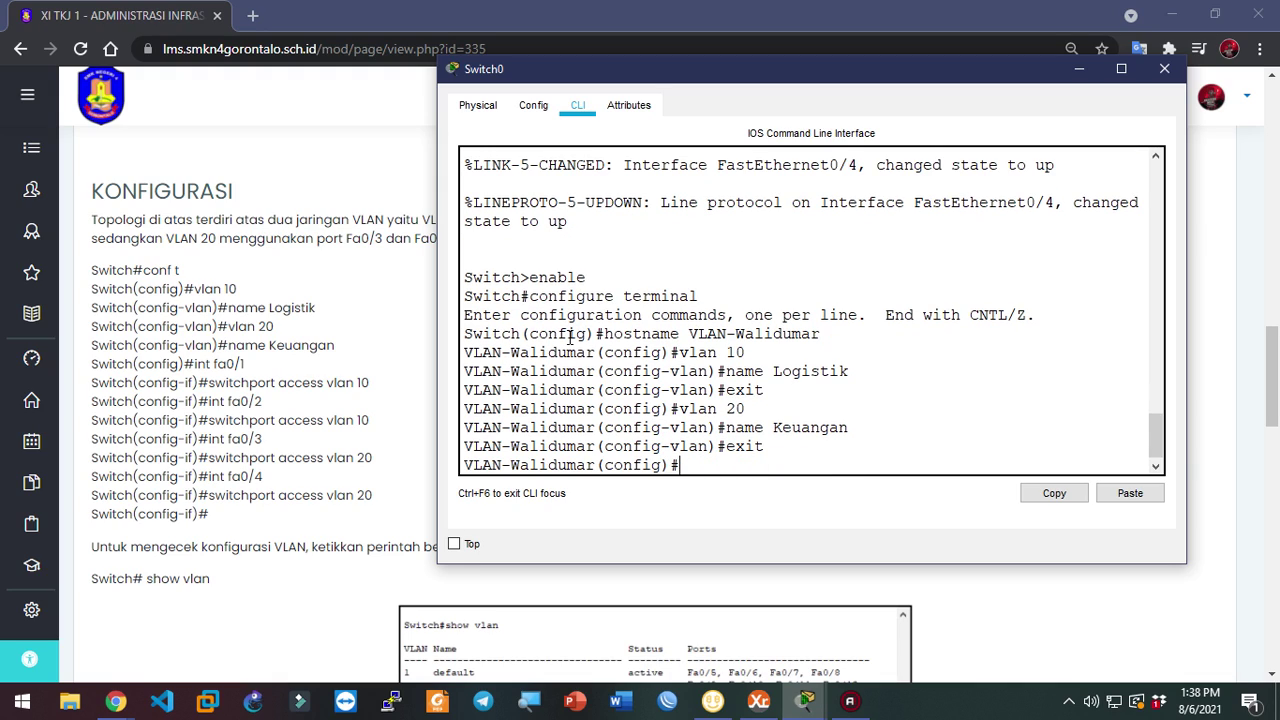
Run do show vlan and examine the entries for VLAN 10 and VLAN 20 against the lesson's commands
text(do show vlan)
key(Return)
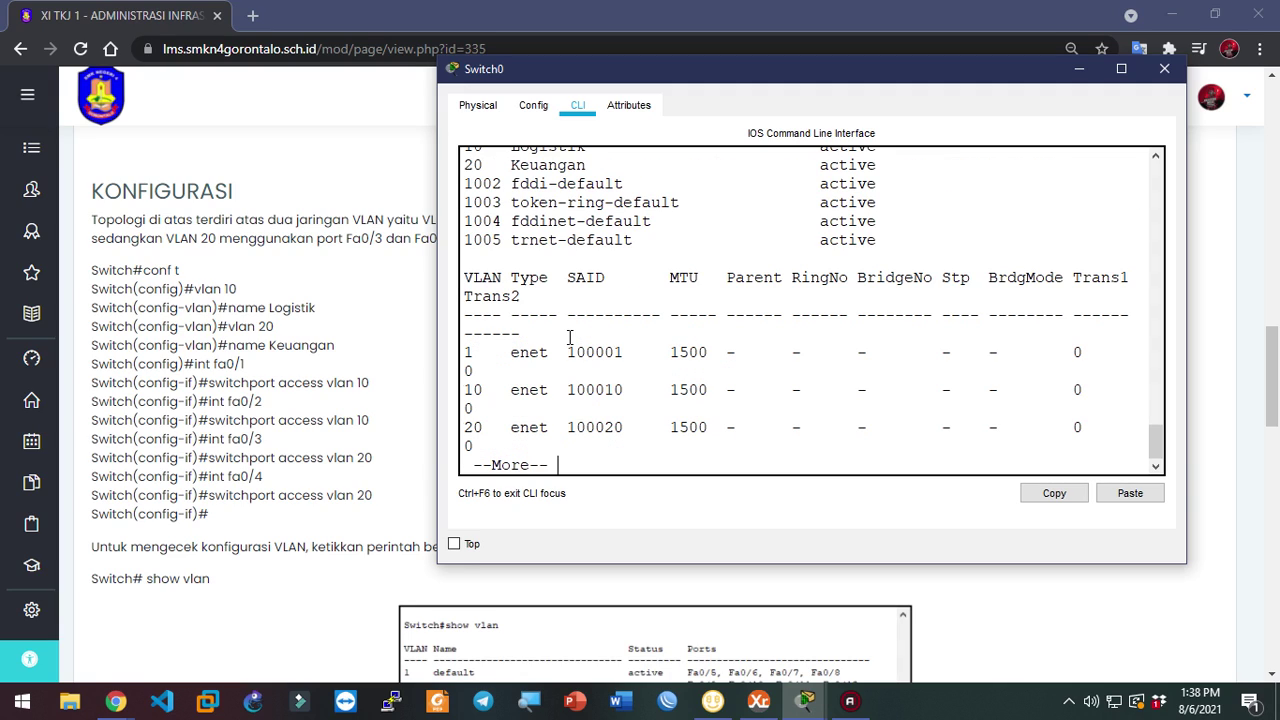
scroll(569, 337, up, 2)
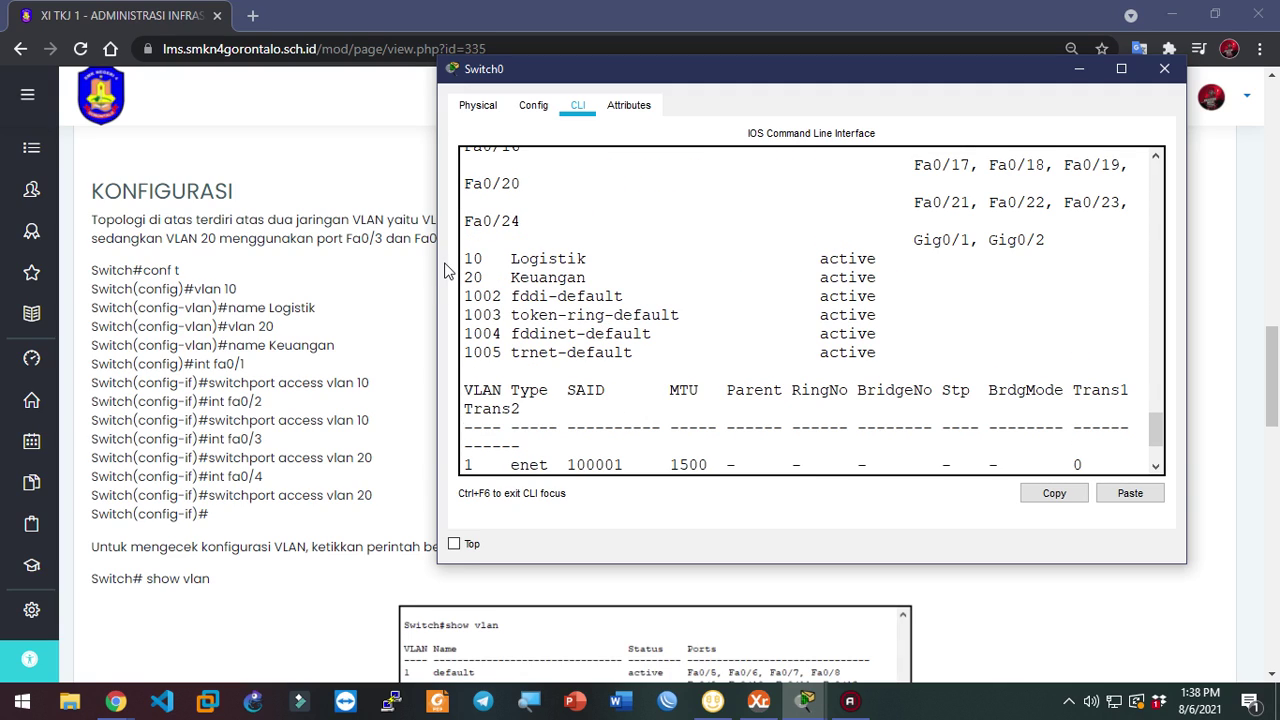
drag(462, 258, 957, 278)
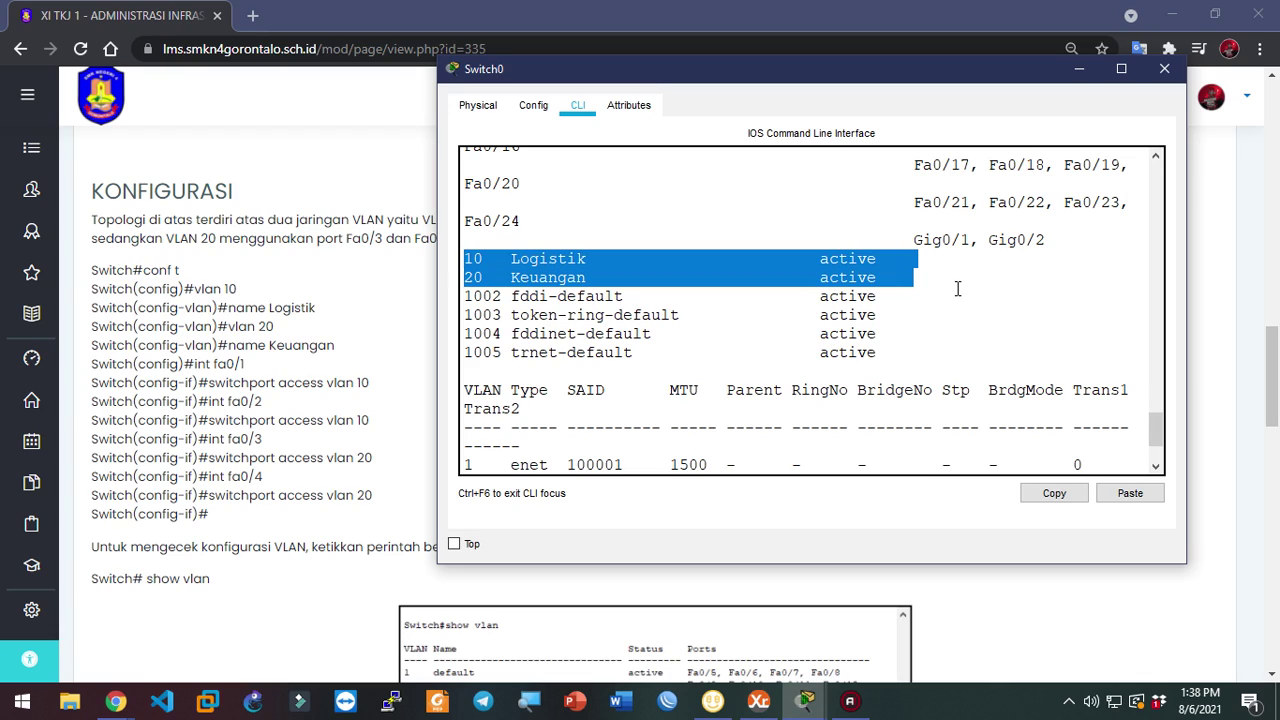
click(527, 268)
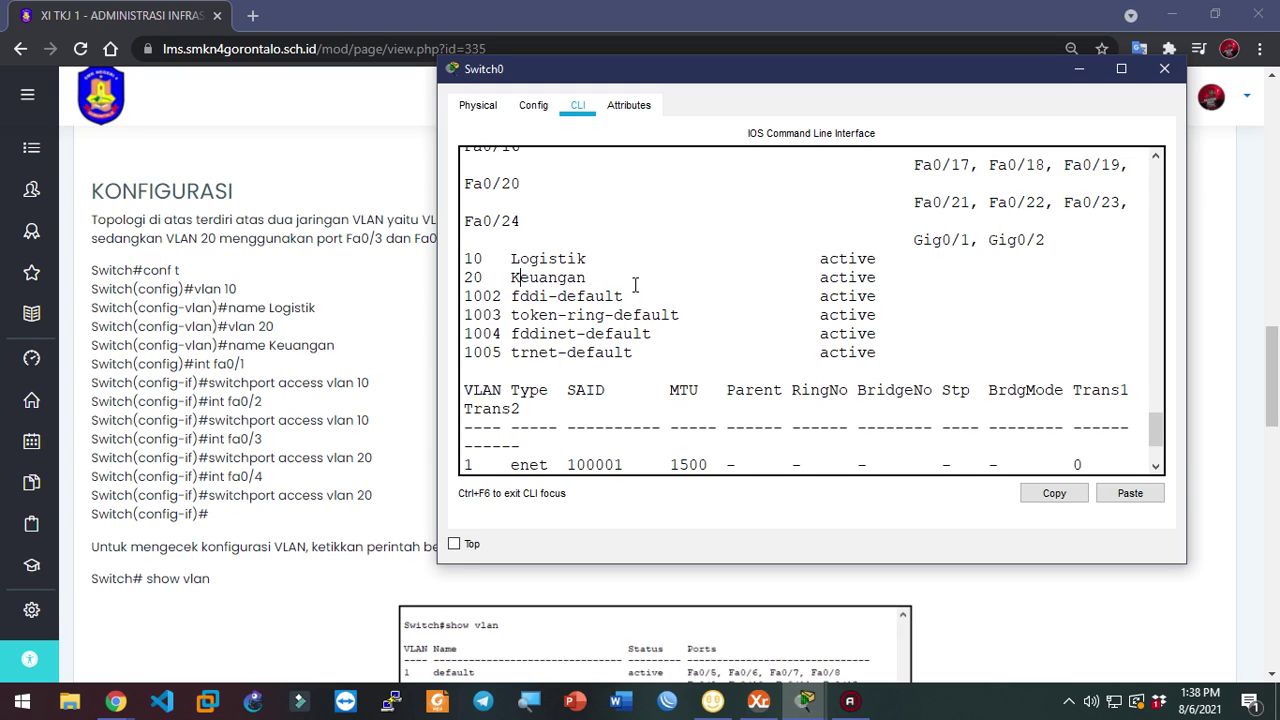
scroll(635, 286, down, 2)
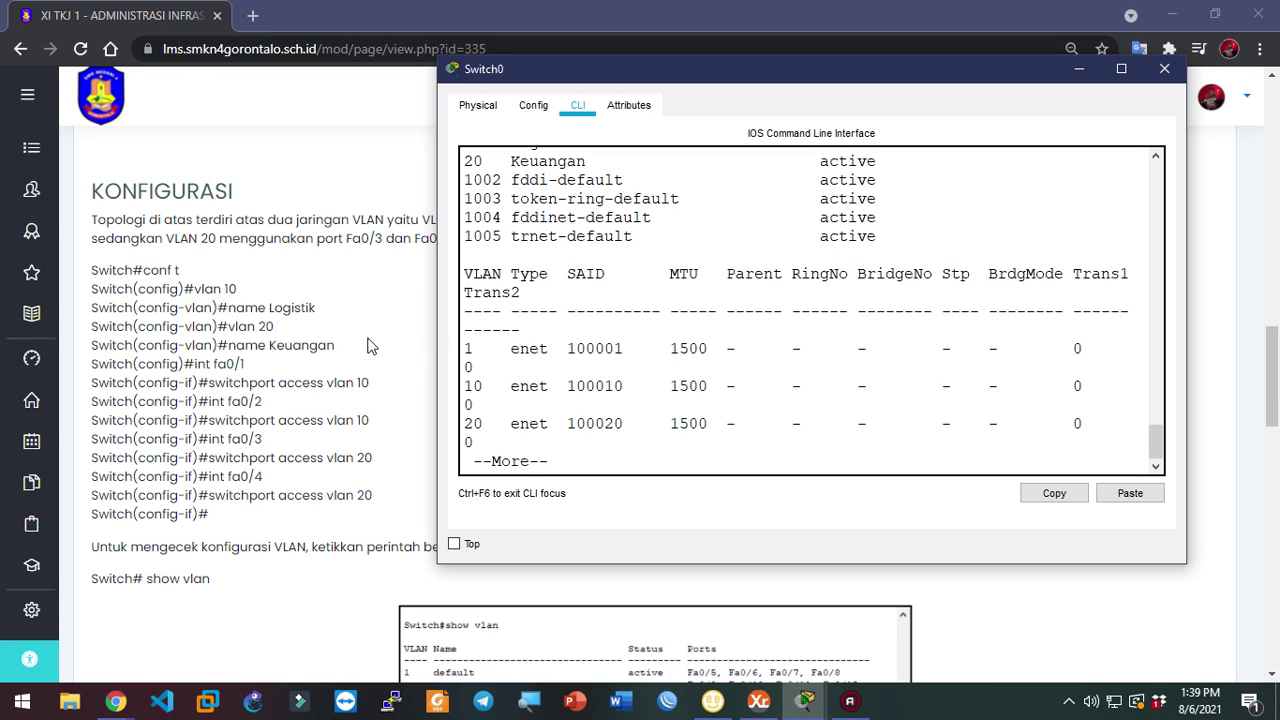
scroll(570, 351, up, 4)
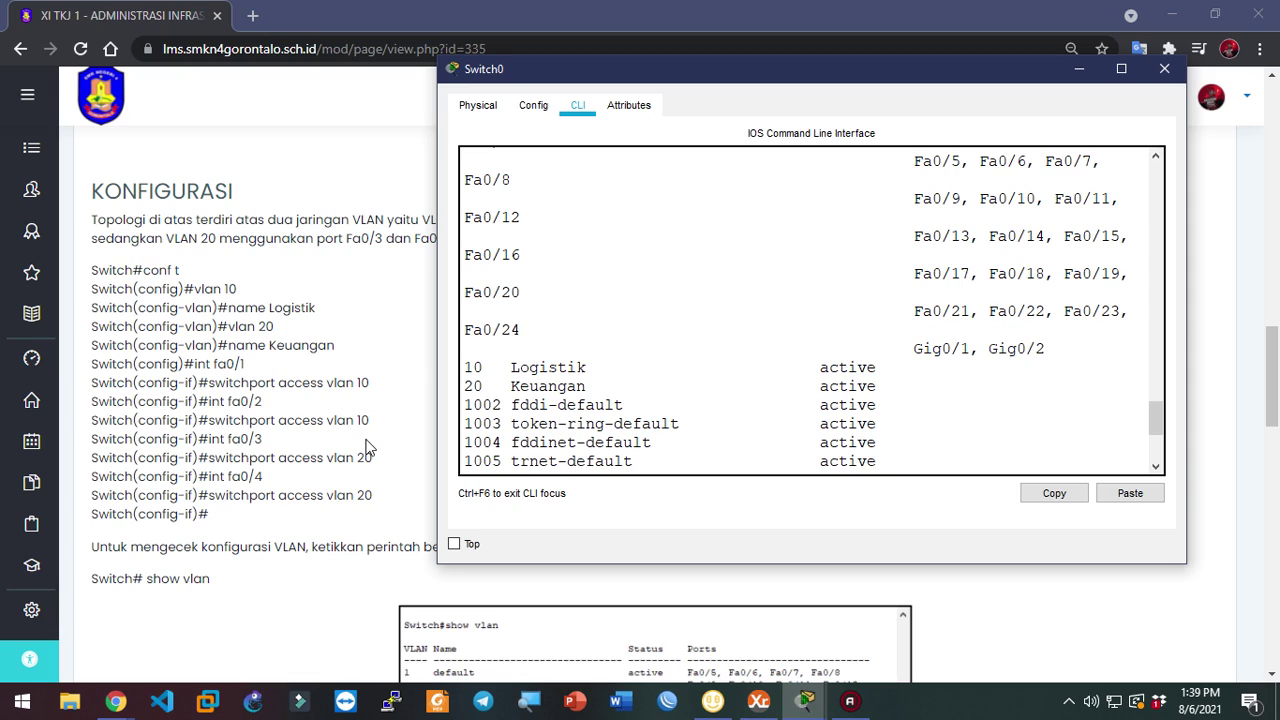
Return to the course page in the browser, reopen the Konfigurasi Dasar VLAN lesson and look through it to the end
click(19, 50)
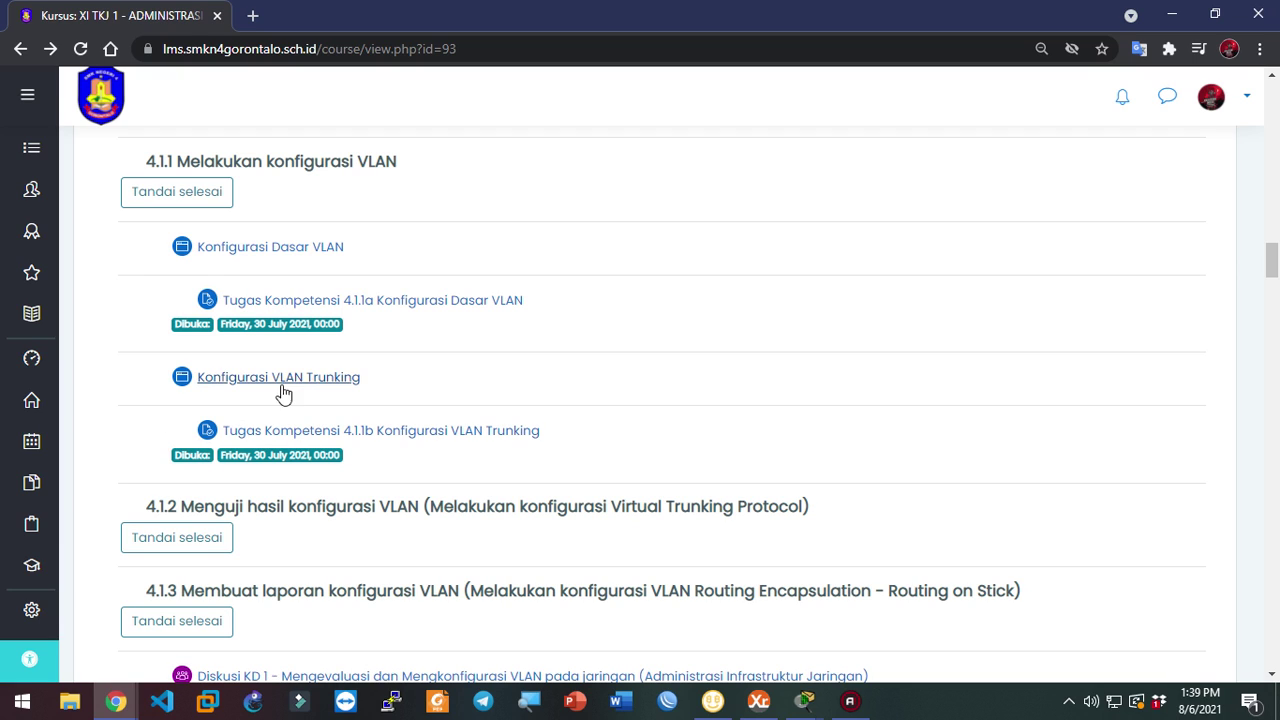
scroll(289, 317, up, 2)
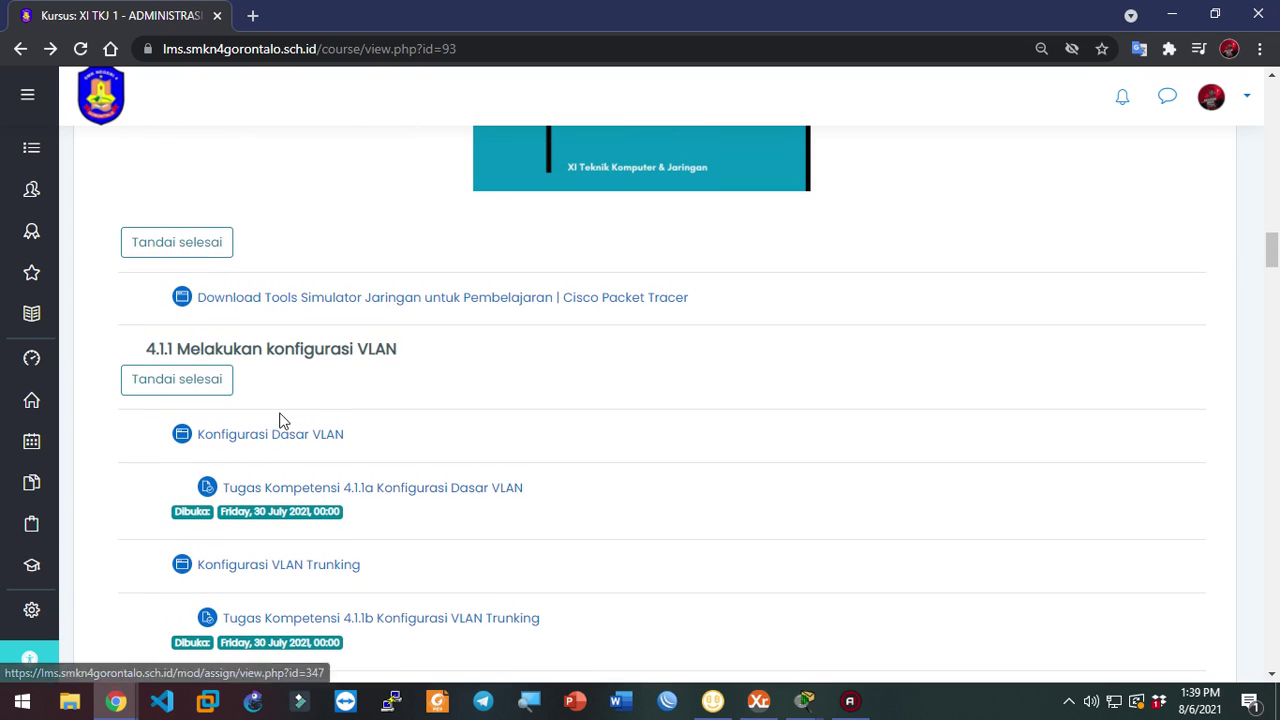
click(280, 430)
scroll(378, 445, down, 5)
scroll(378, 445, down, 15)
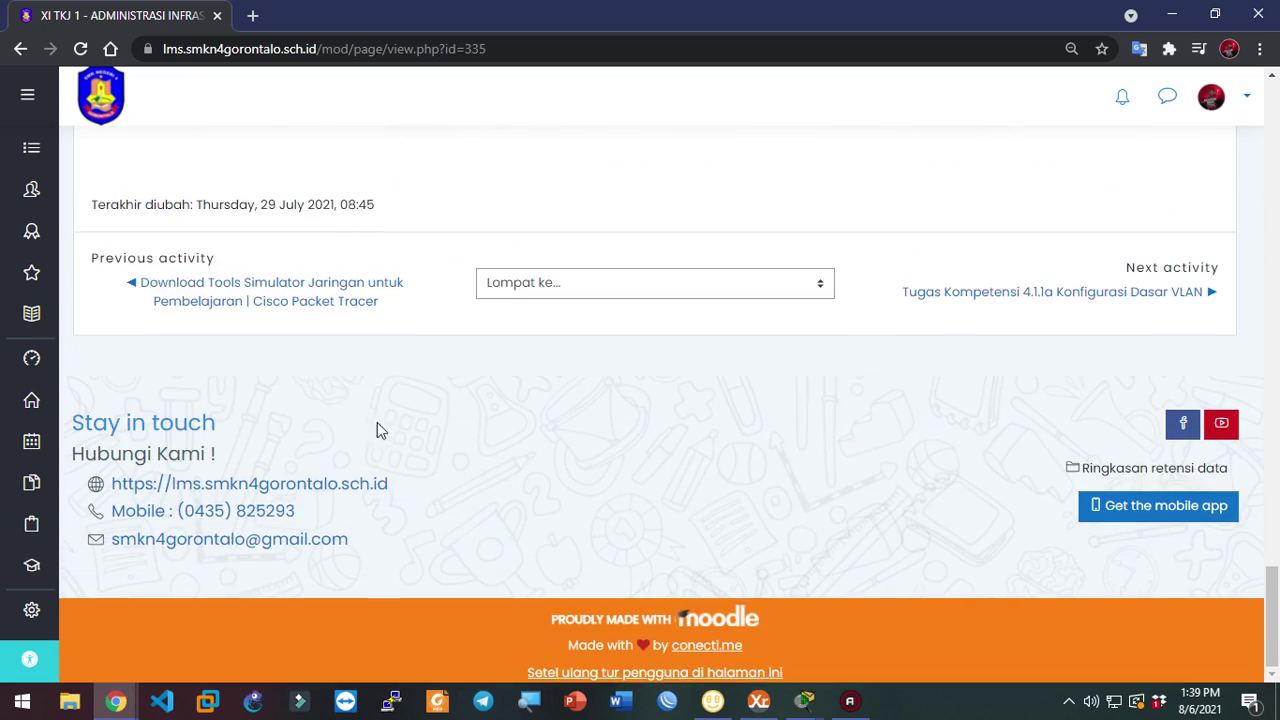
Go back to the course page, look through the Memahami Konsep Virtual Local Area Network lesson, and return to the course page
scroll(377, 422, up, 5)
click(21, 48)
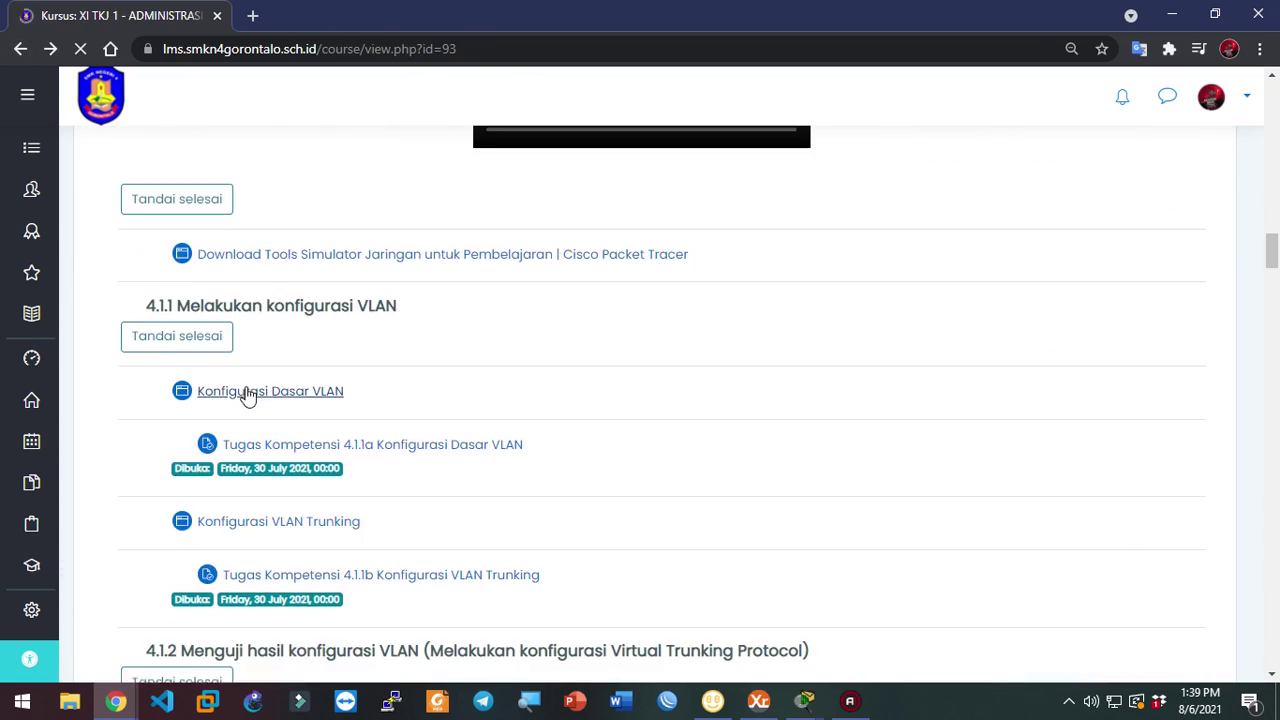
scroll(278, 417, up, 8)
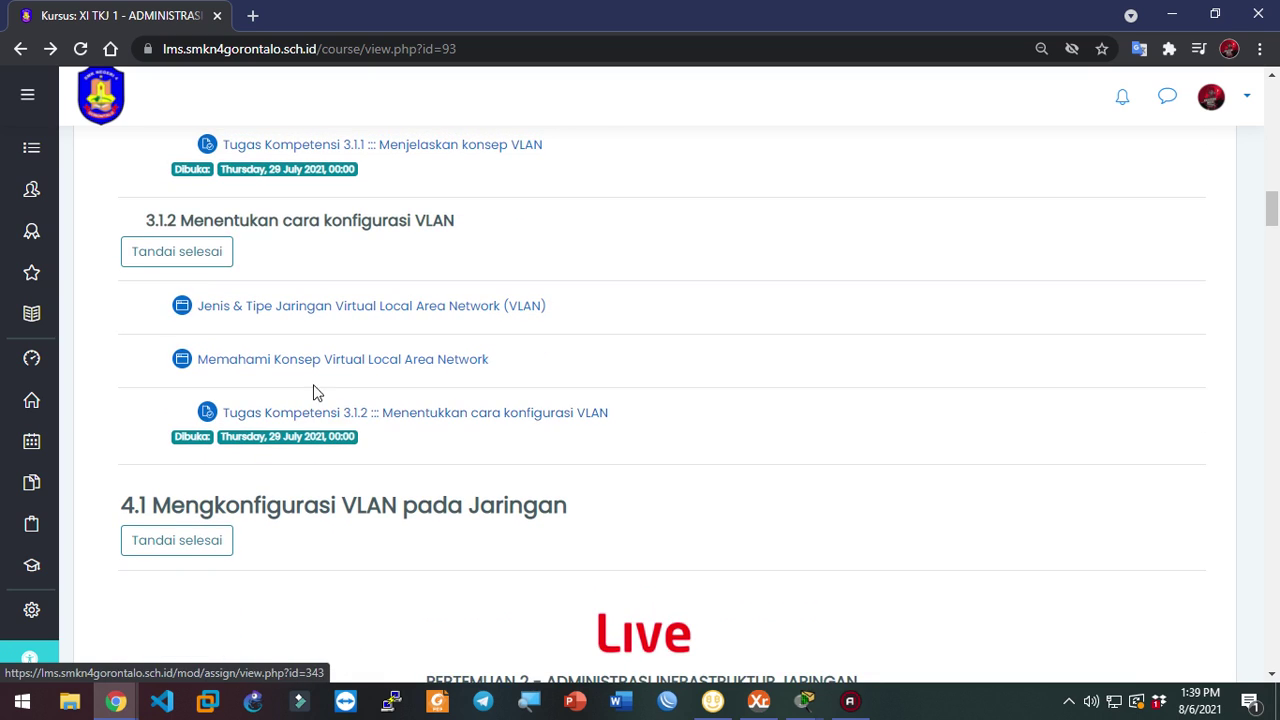
click(315, 369)
scroll(350, 450, down, 3)
scroll(362, 486, down, 20)
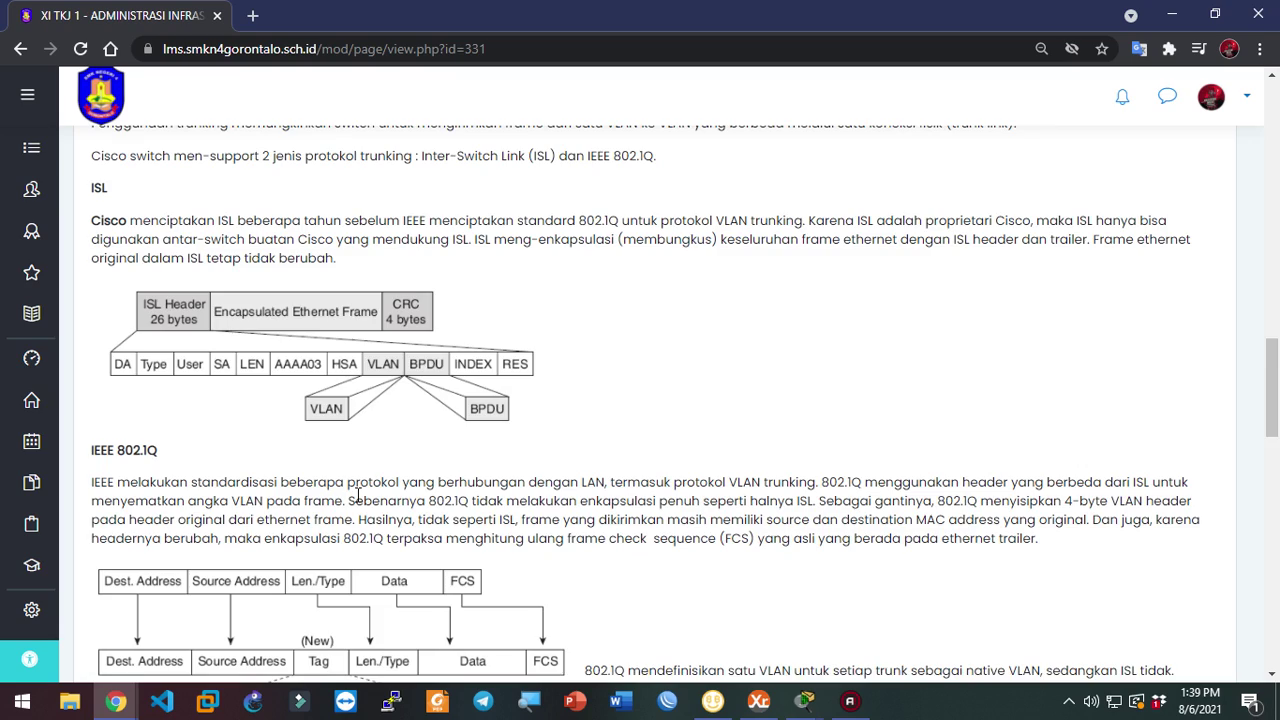
scroll(358, 494, down, 15)
scroll(358, 494, up, 6)
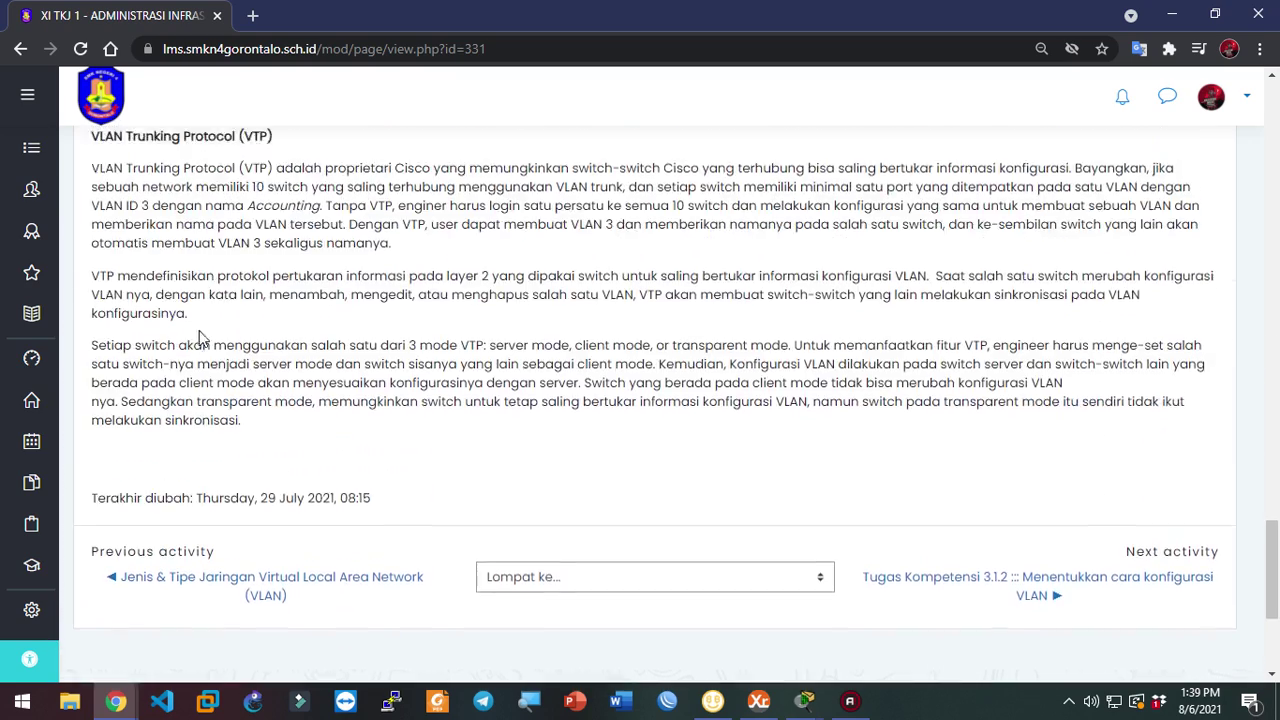
click(20, 48)
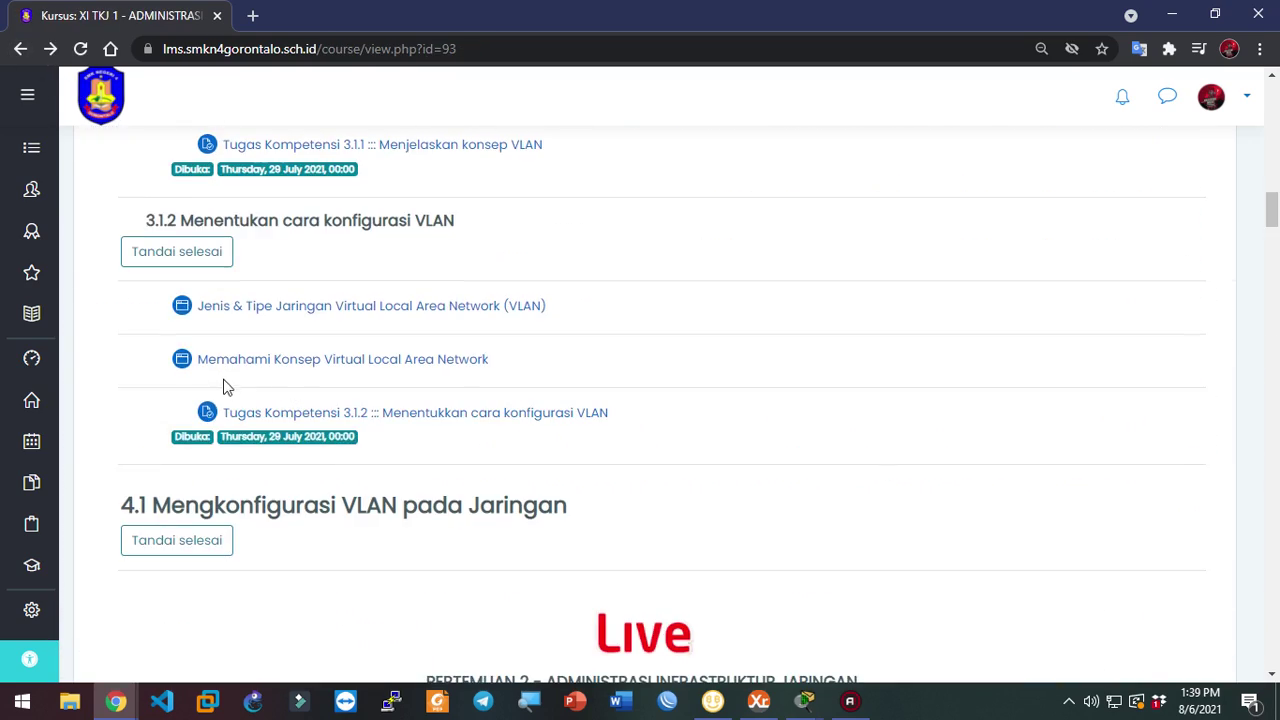
Look through the Jenis & Tipe Jaringan Virtual Local Area Network (VLAN) lesson and return to the course page
scroll(245, 390, up, 1)
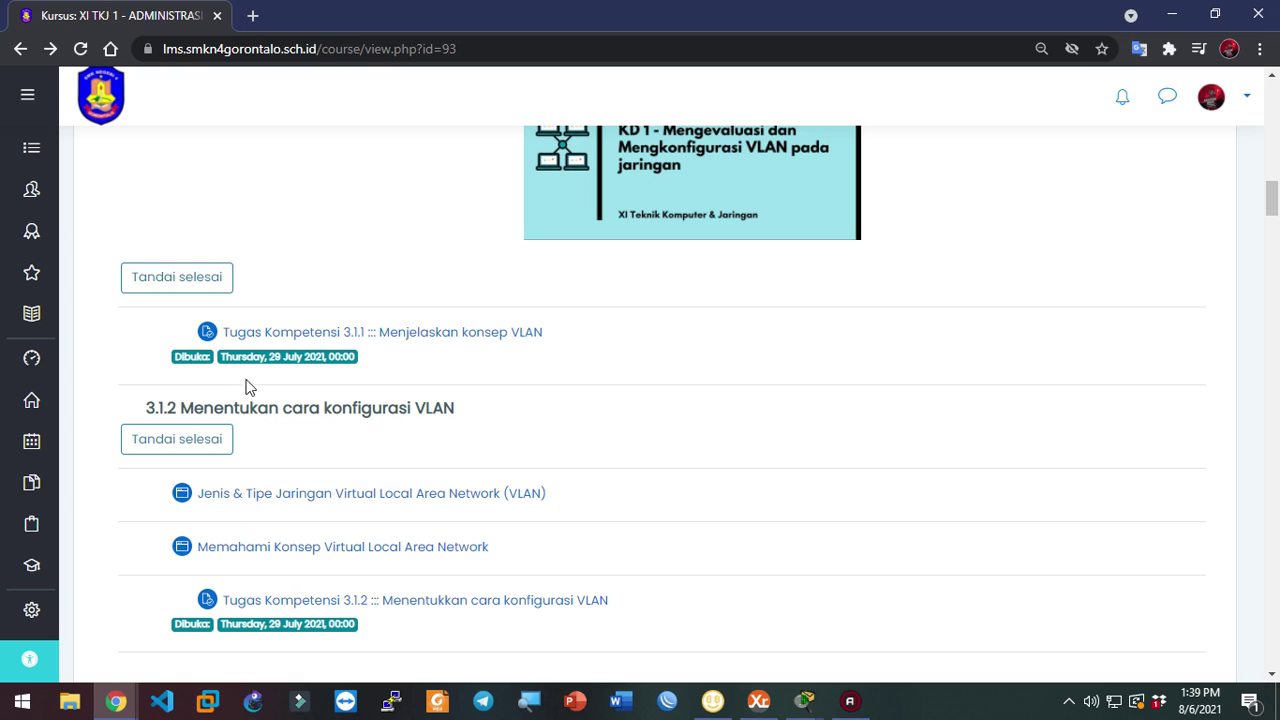
click(288, 497)
scroll(289, 505, down, 3)
scroll(290, 505, down, 20)
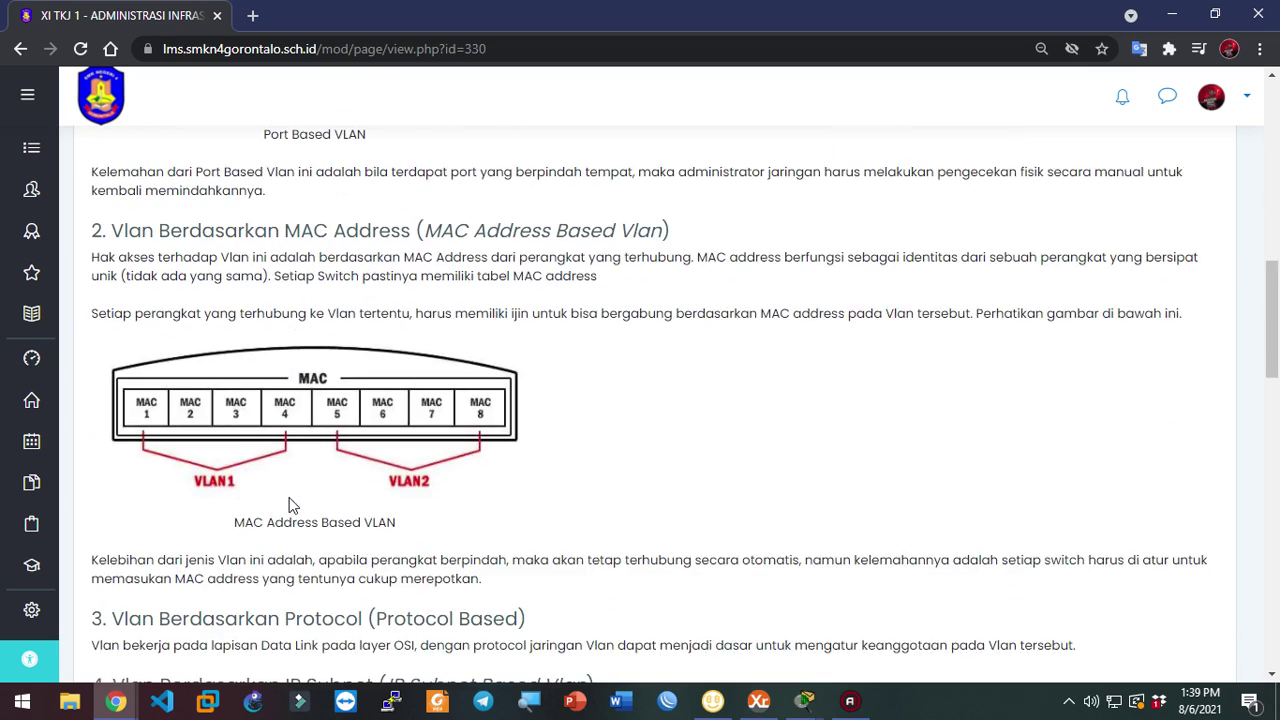
scroll(293, 505, up, 5)
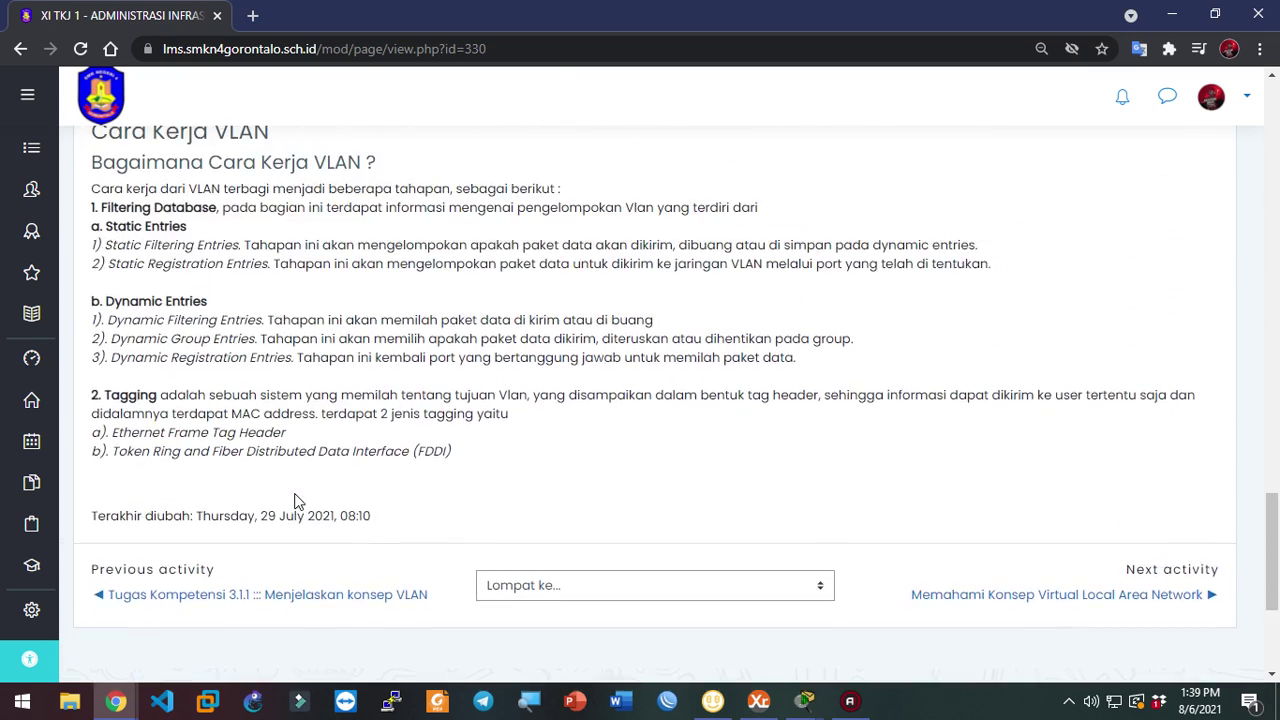
scroll(294, 497, up, 4)
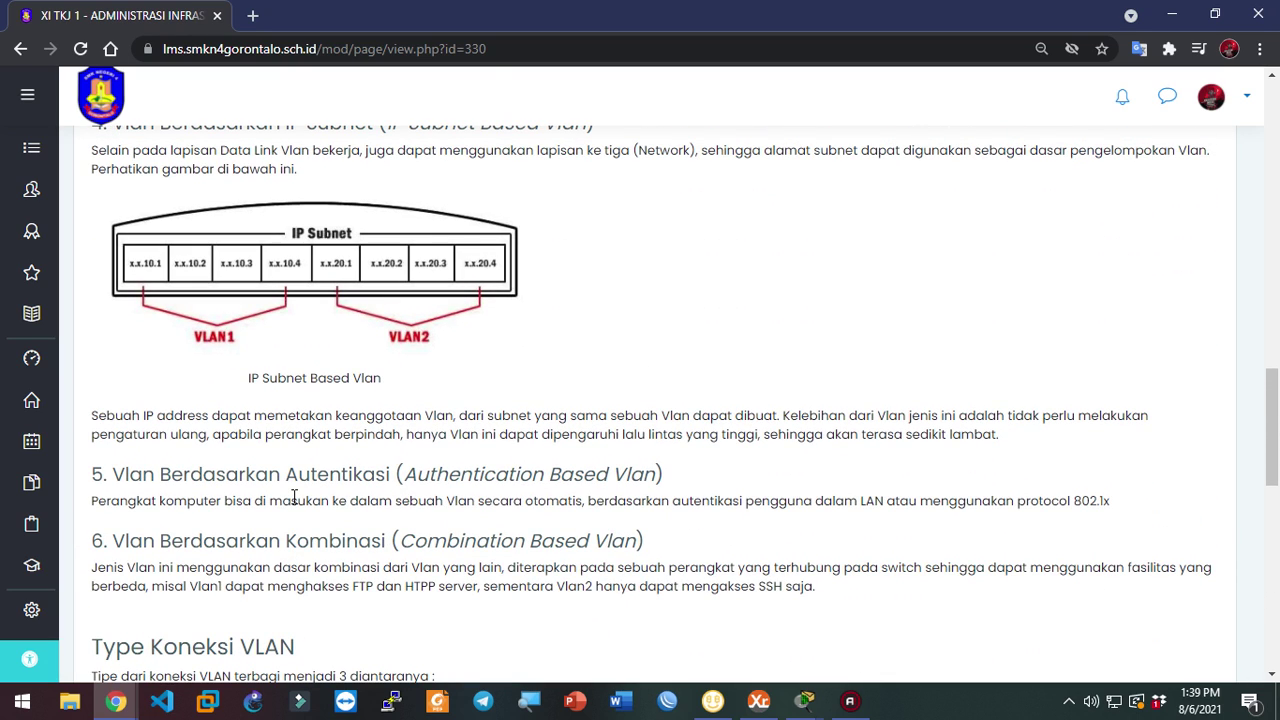
scroll(294, 497, up, 3)
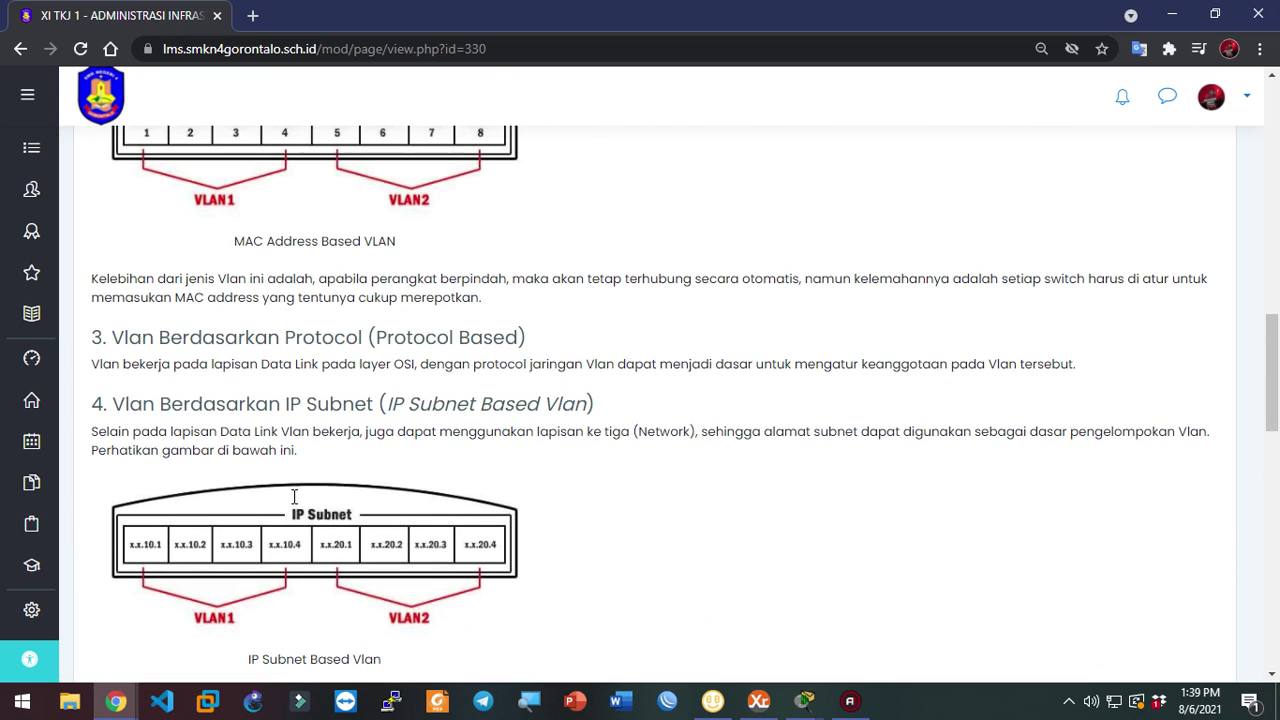
click(19, 48)
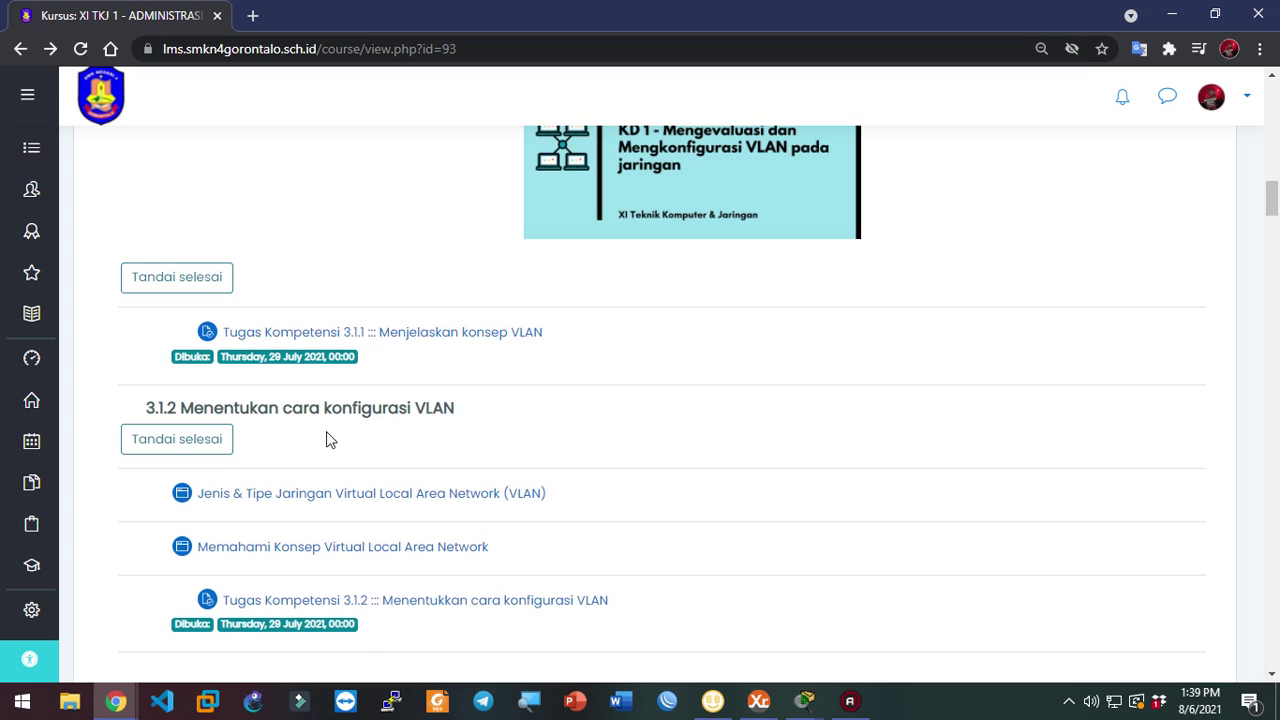
Reopen the Konfigurasi Dasar VLAN lesson under 4.1.1 on the course page and find its Konfigurasi VLAN section
scroll(333, 438, up, 4)
scroll(333, 438, down, 10)
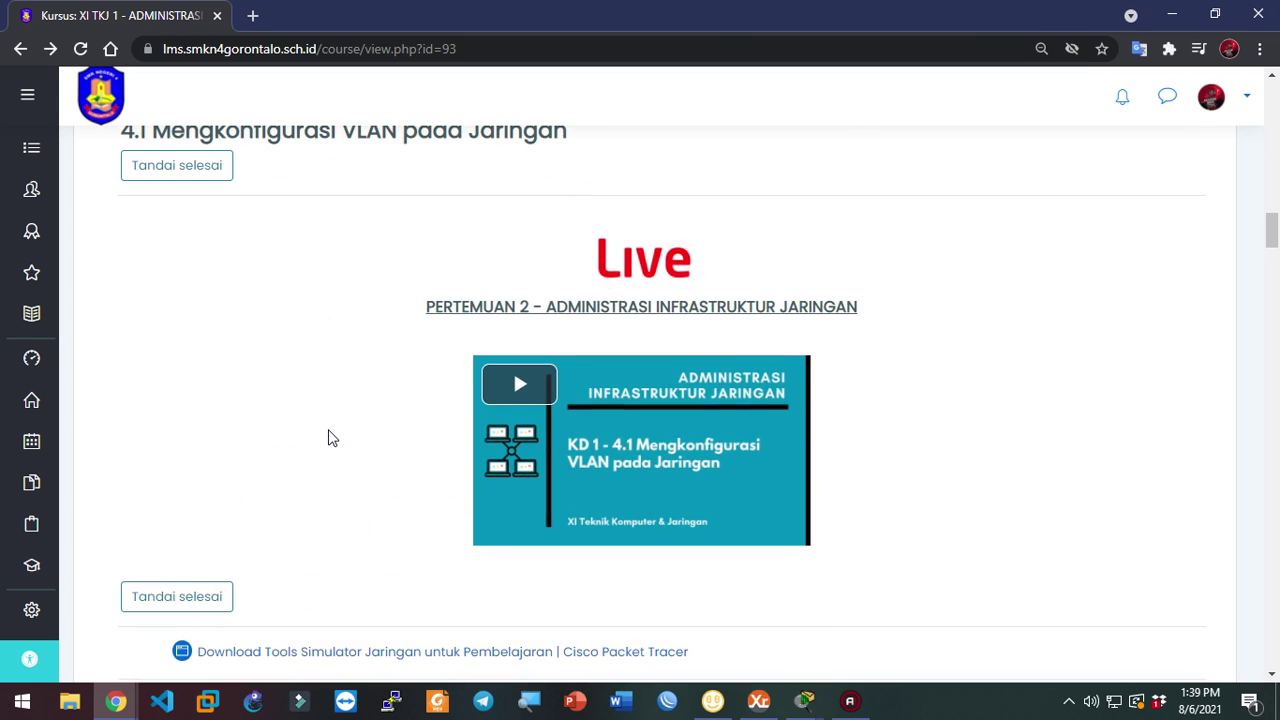
scroll(333, 438, up, 2)
scroll(340, 430, down, 4)
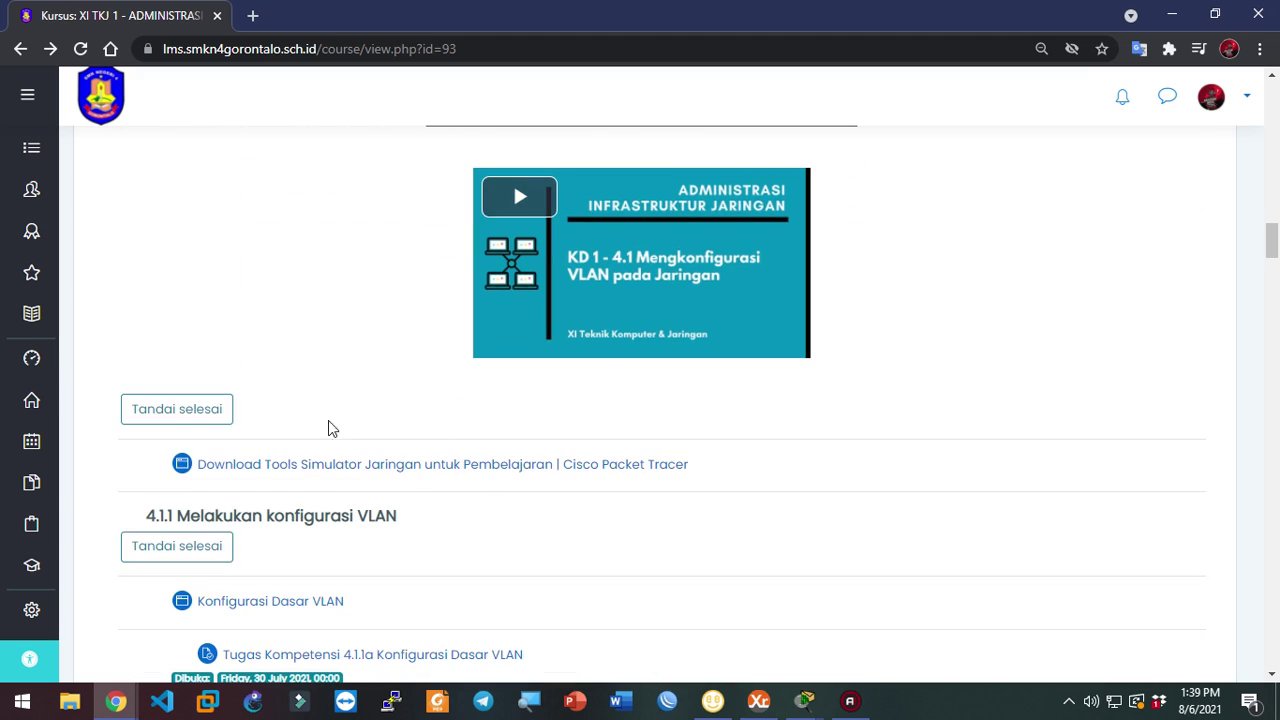
scroll(293, 428, down, 2)
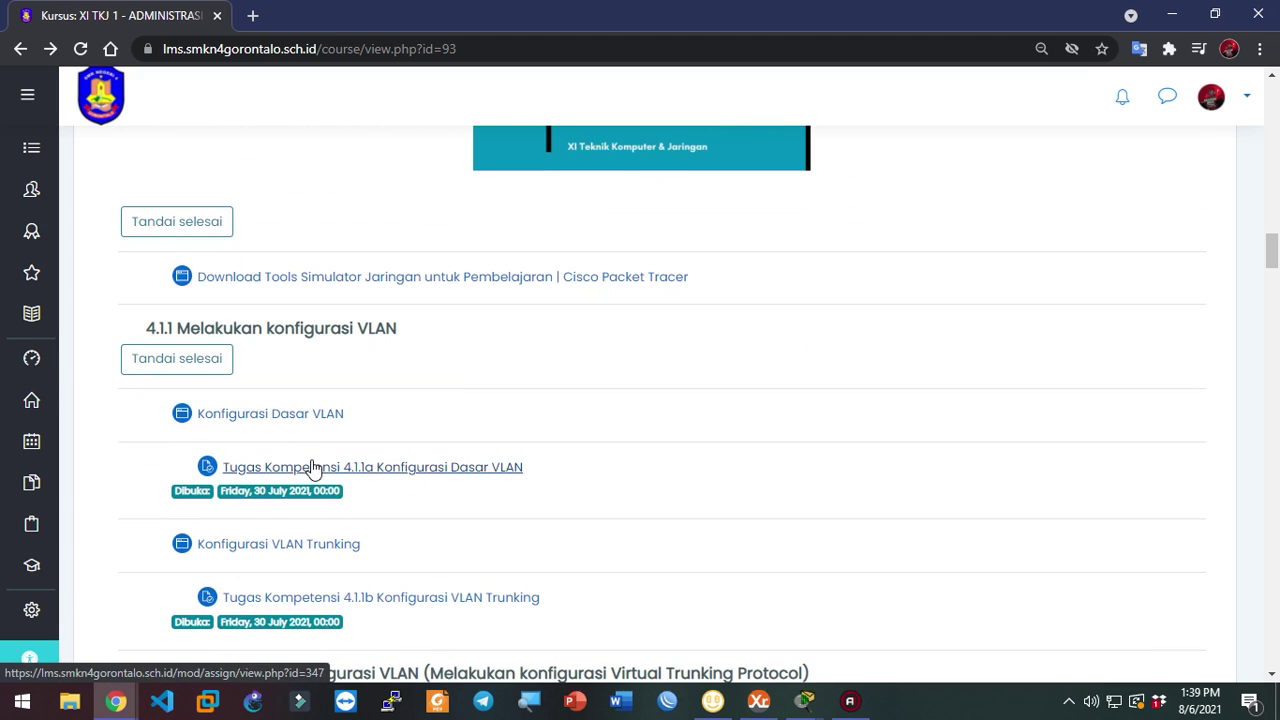
click(295, 428)
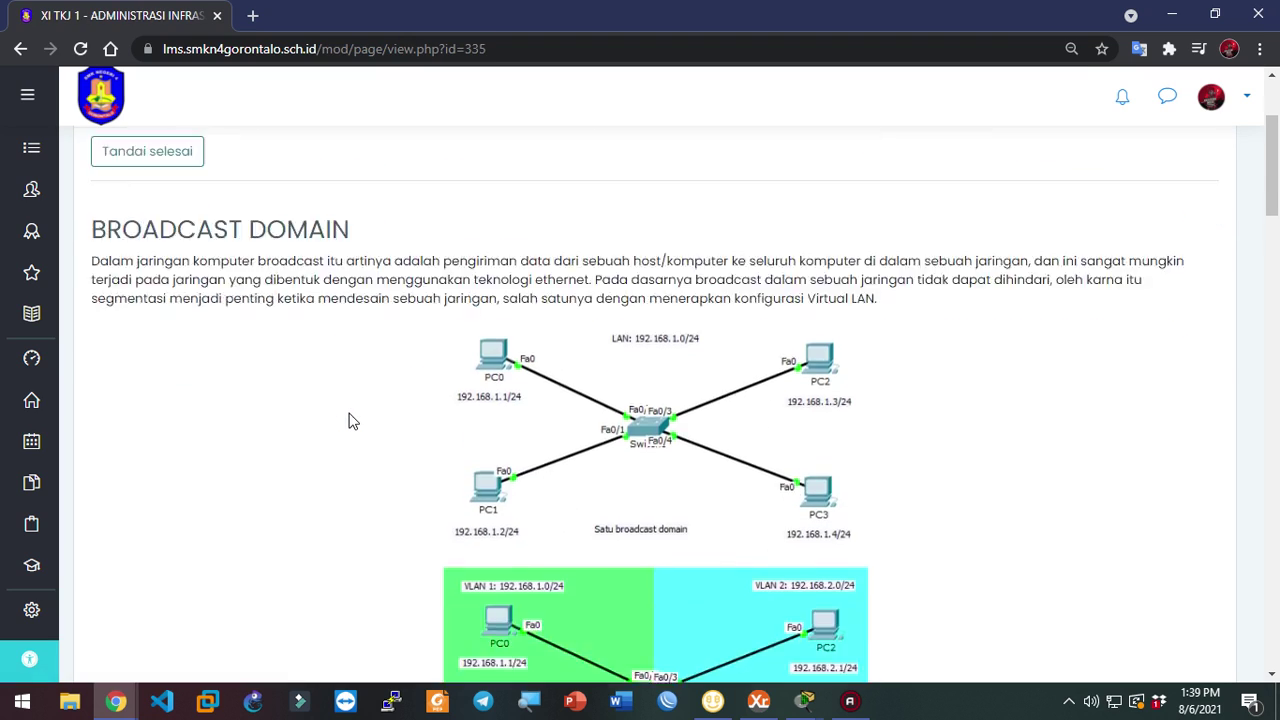
scroll(352, 421, down, 5)
scroll(352, 421, down, 3)
scroll(352, 421, up, 5)
Read the lesson's VLAN ID notes on the normal and extended ranges, highlighting the relevant terms
drag(272, 304, 281, 305)
drag(143, 323, 200, 361)
click(232, 364)
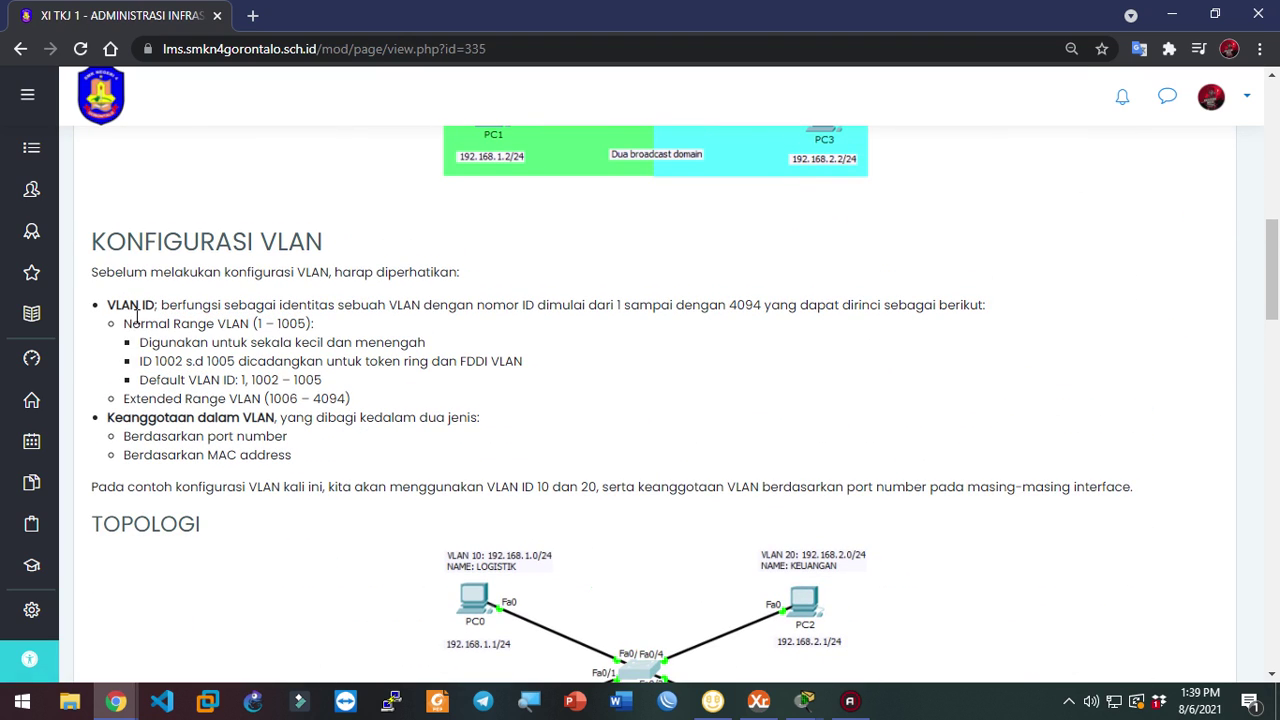
triple_click(152, 318)
double_click(148, 305)
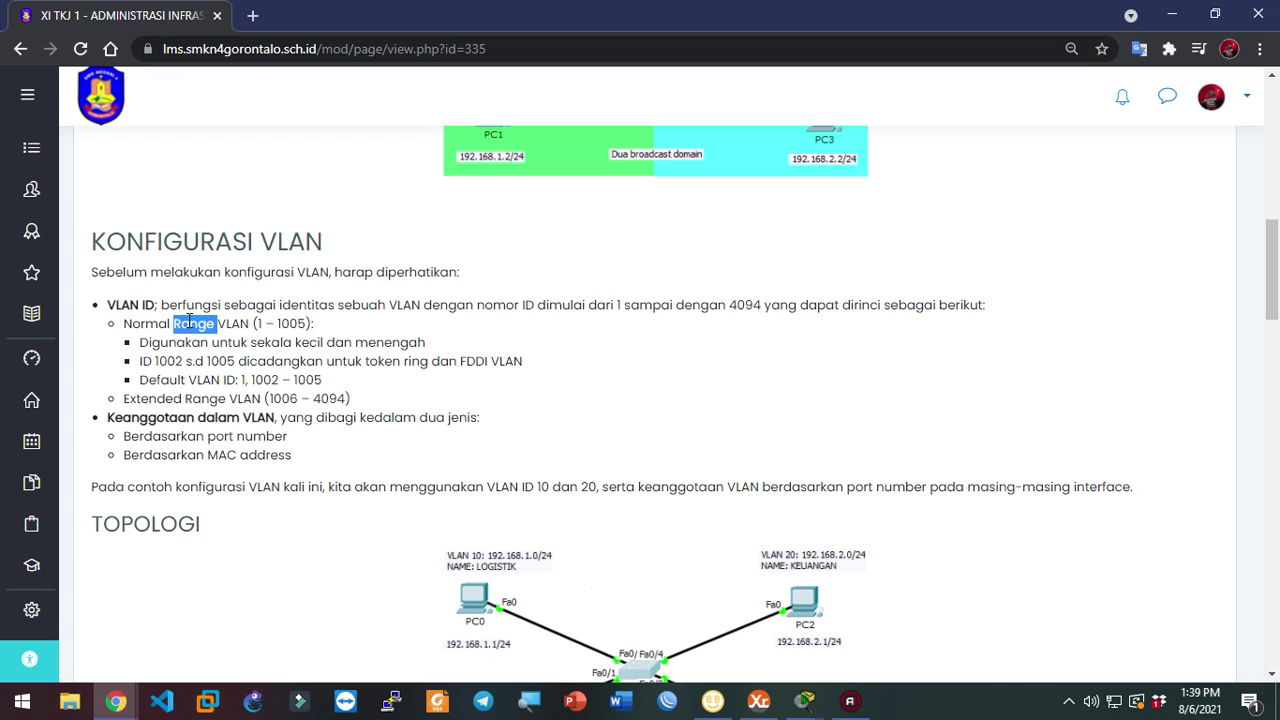
triple_click(193, 320)
click(189, 400)
triple_click(189, 400)
click(234, 381)
double_click(288, 323)
click(309, 348)
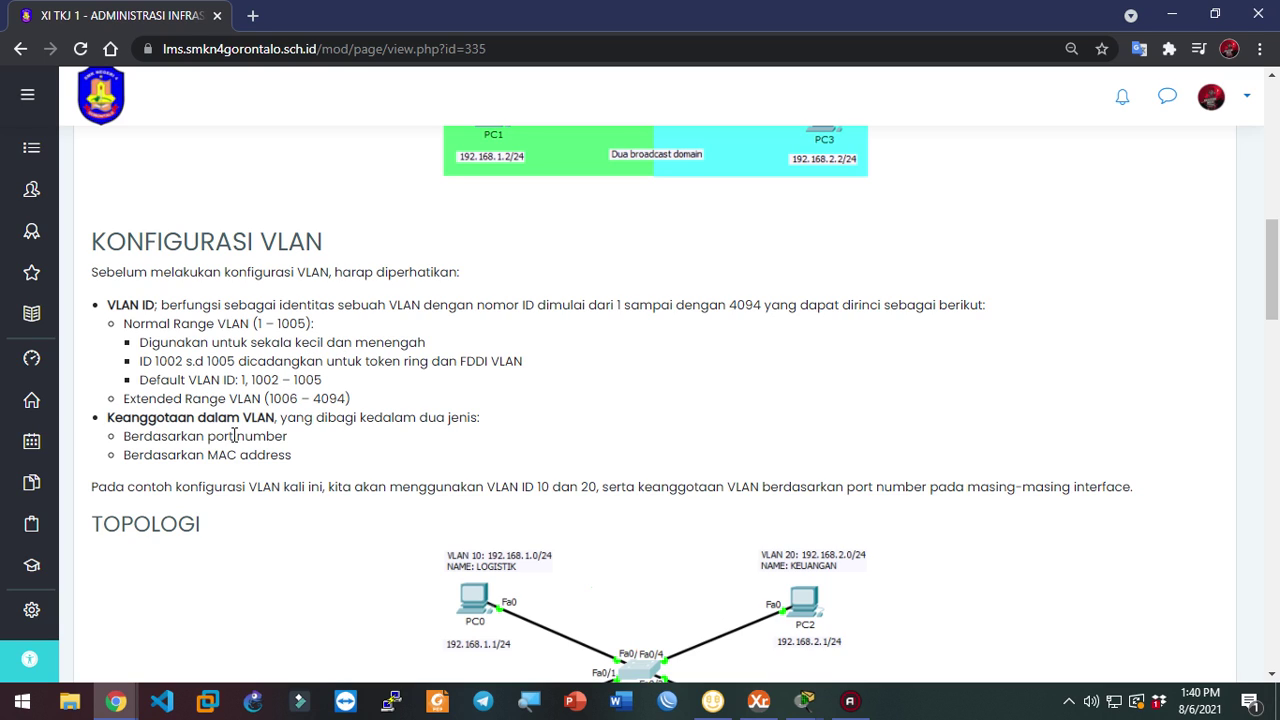
Compare the lesson's topology, port assignment commands and show vlan example, highlighting the int fa0/1 command line
scroll(337, 434, down, 10)
scroll(337, 434, up, 2)
scroll(337, 434, down, 5)
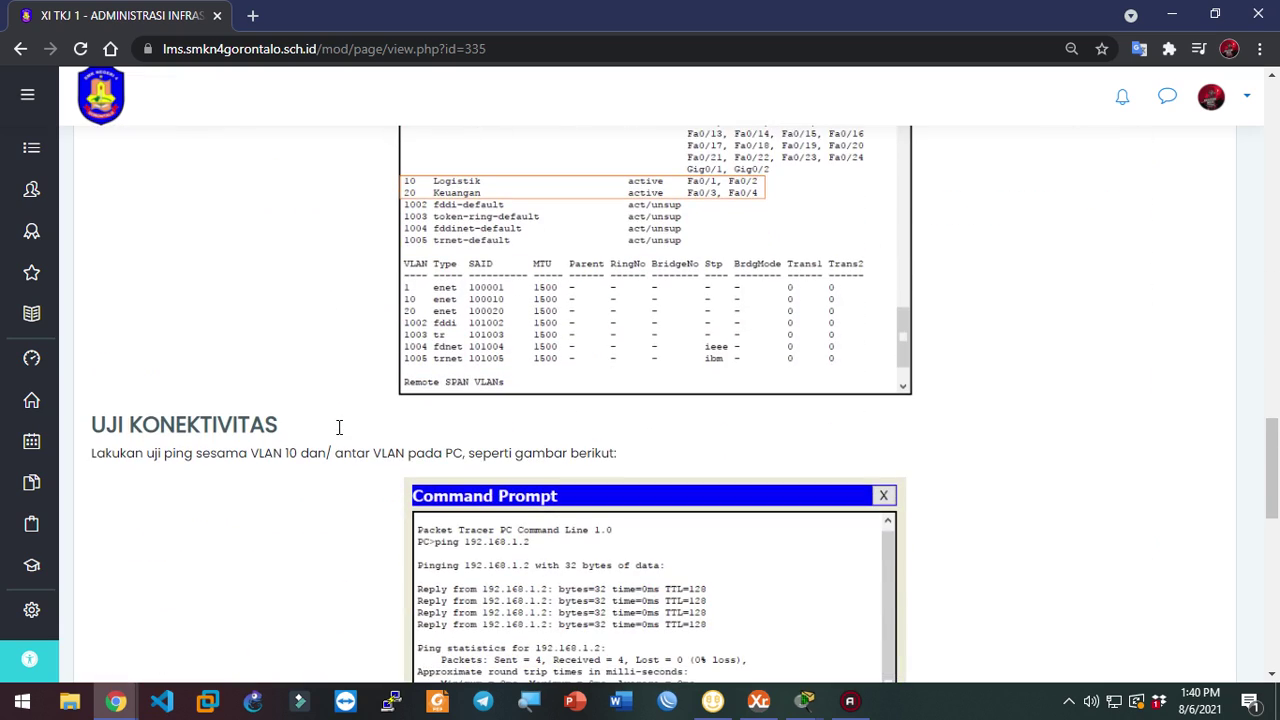
scroll(440, 320, up, 10)
scroll(478, 299, down, 5)
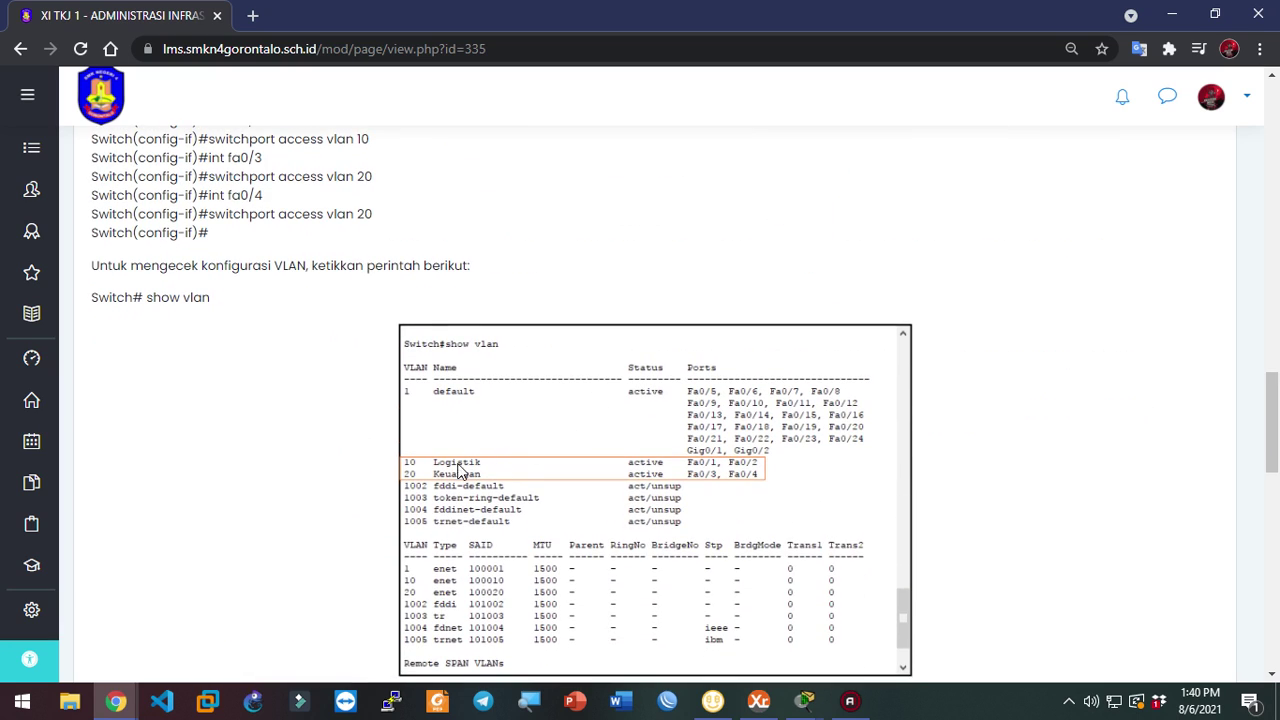
scroll(554, 366, up, 5)
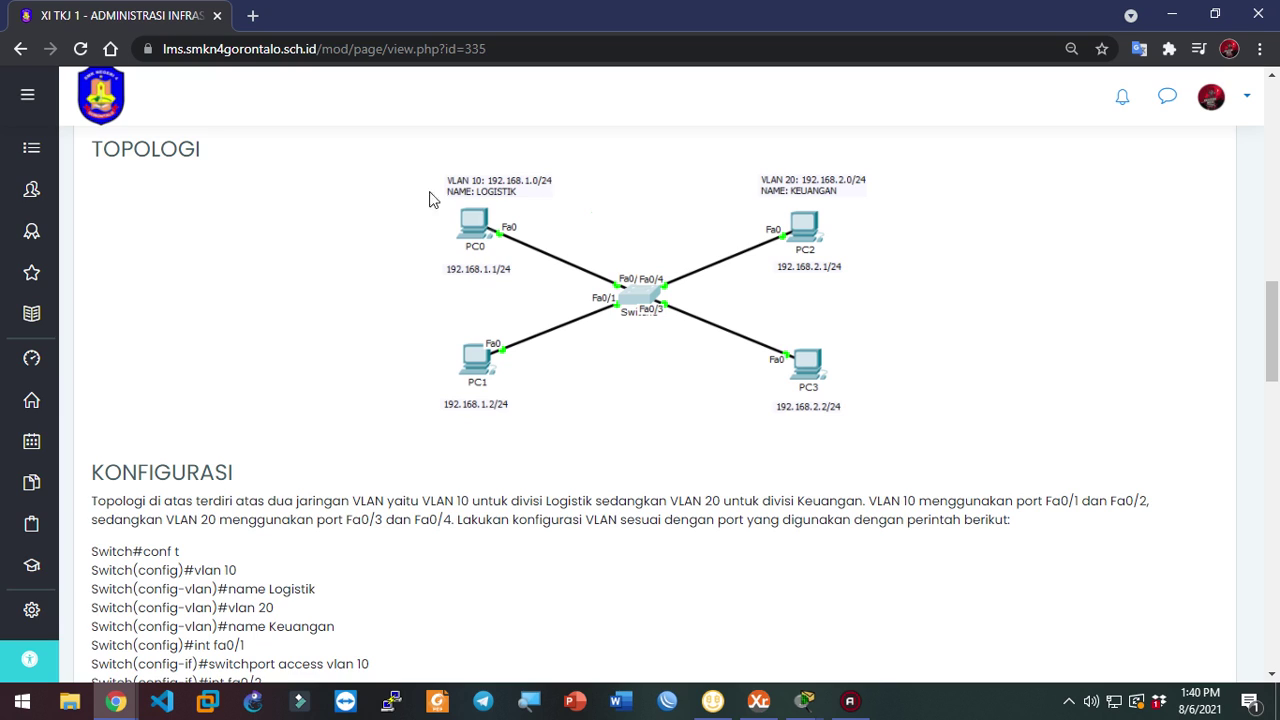
scroll(573, 397, down, 4)
scroll(578, 390, down, 1)
scroll(600, 430, down, 2)
scroll(690, 500, up, 2)
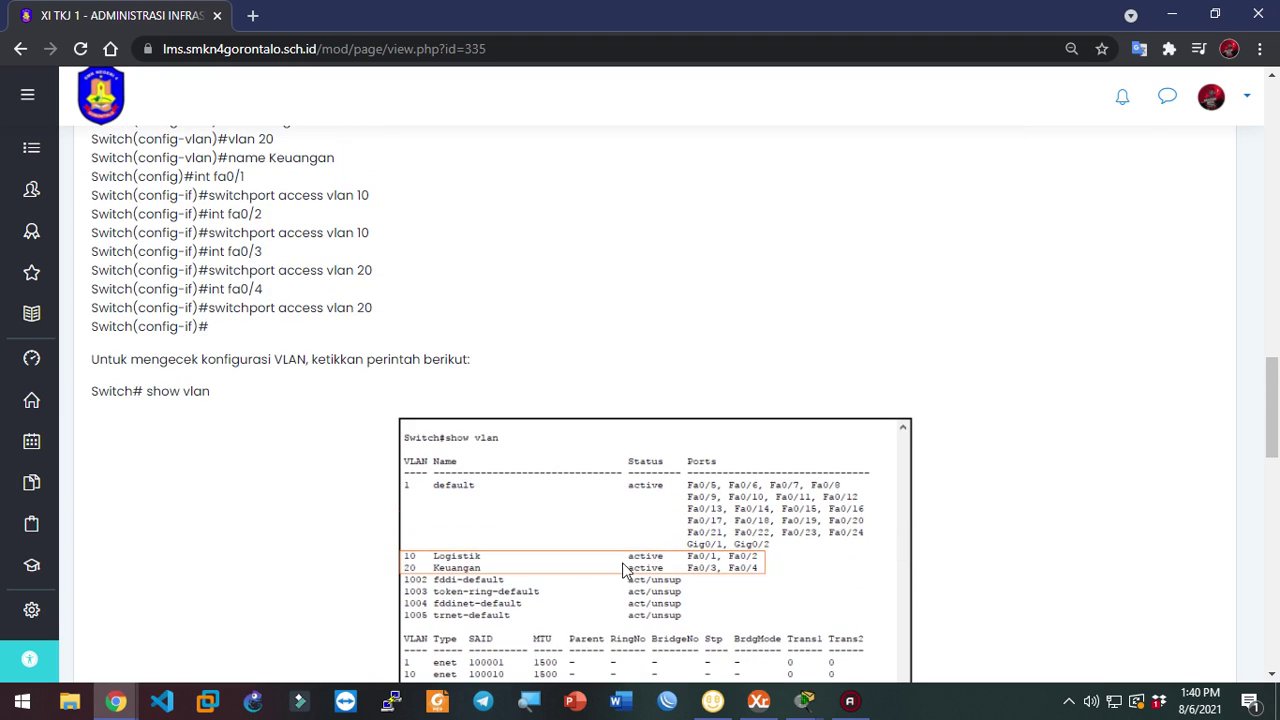
triple_click(228, 176)
click(232, 191)
click(510, 217)
Switch to the Switch0 command line in Packet Tracer and check the ports column for VLAN 10 and VLAN 20
key(alt+Tab)
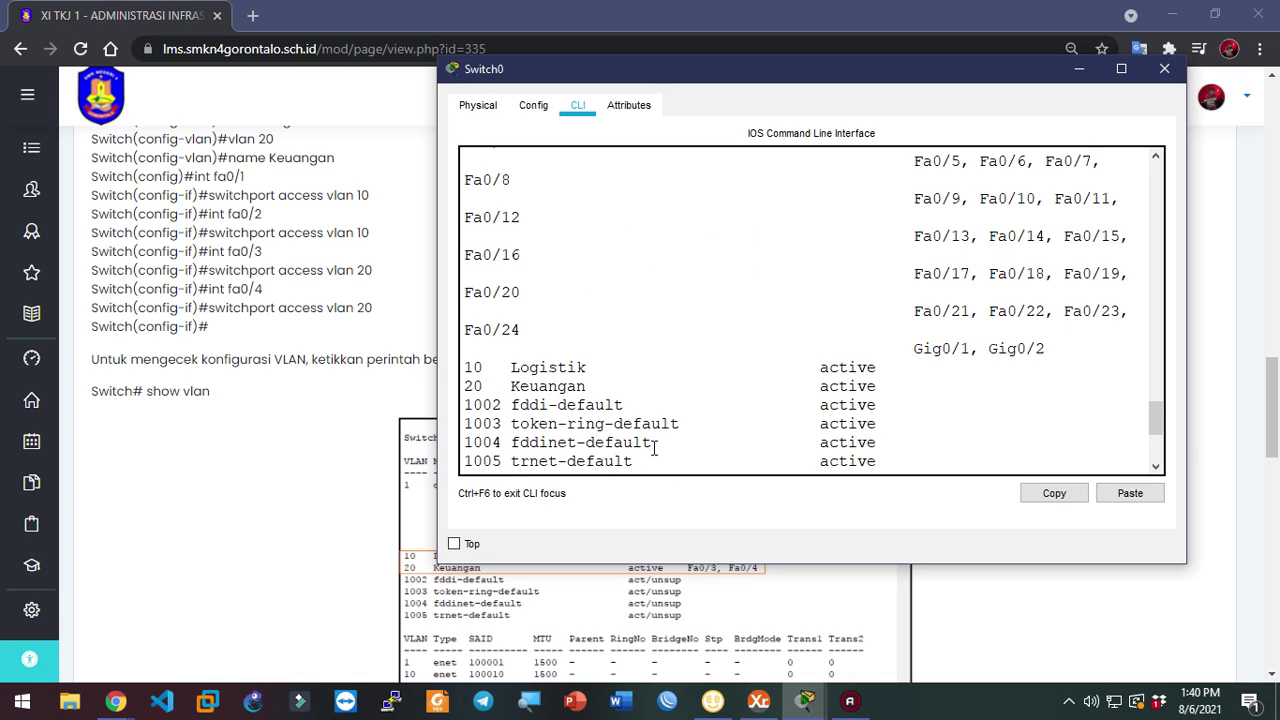
scroll(663, 350, up, 3)
scroll(665, 351, down, 3)
drag(977, 392, 1083, 403)
click(973, 405)
Examine the Packet Tracer topology, marking out the laptops and switch ports on each side that belong to the two VLANs
mouse_move(806, 700)
click(785, 630)
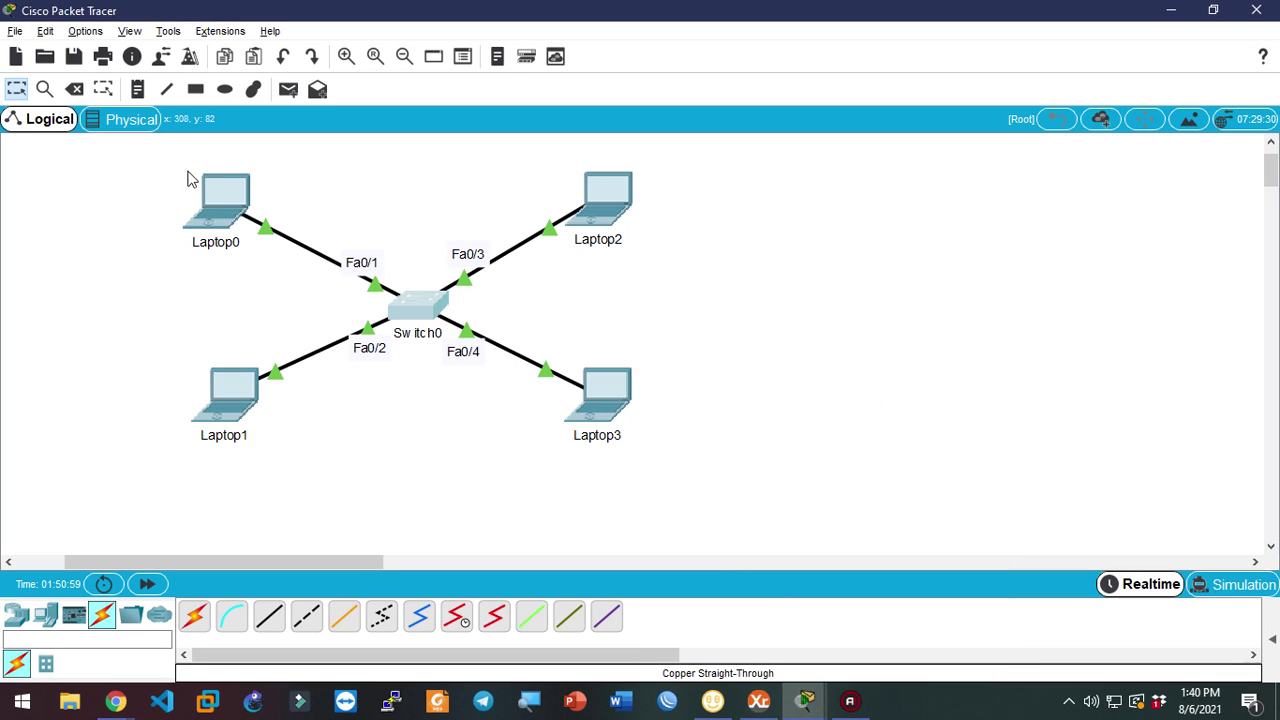
drag(326, 222, 384, 392)
click(378, 418)
drag(471, 186, 690, 416)
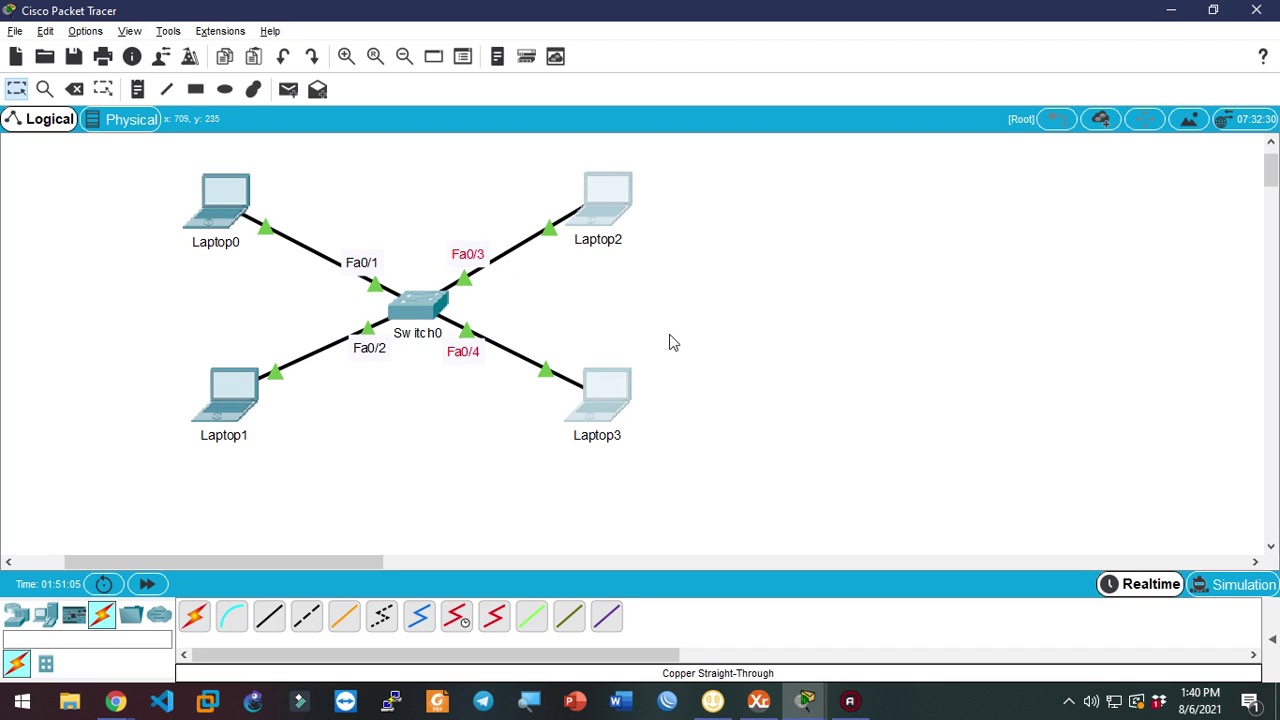
drag(486, 177, 654, 472)
click(740, 480)
drag(737, 549, 452, 172)
Check the rest of the Switch0 VLAN listing, and review the lesson's port assignment commands in the browser
click(418, 302)
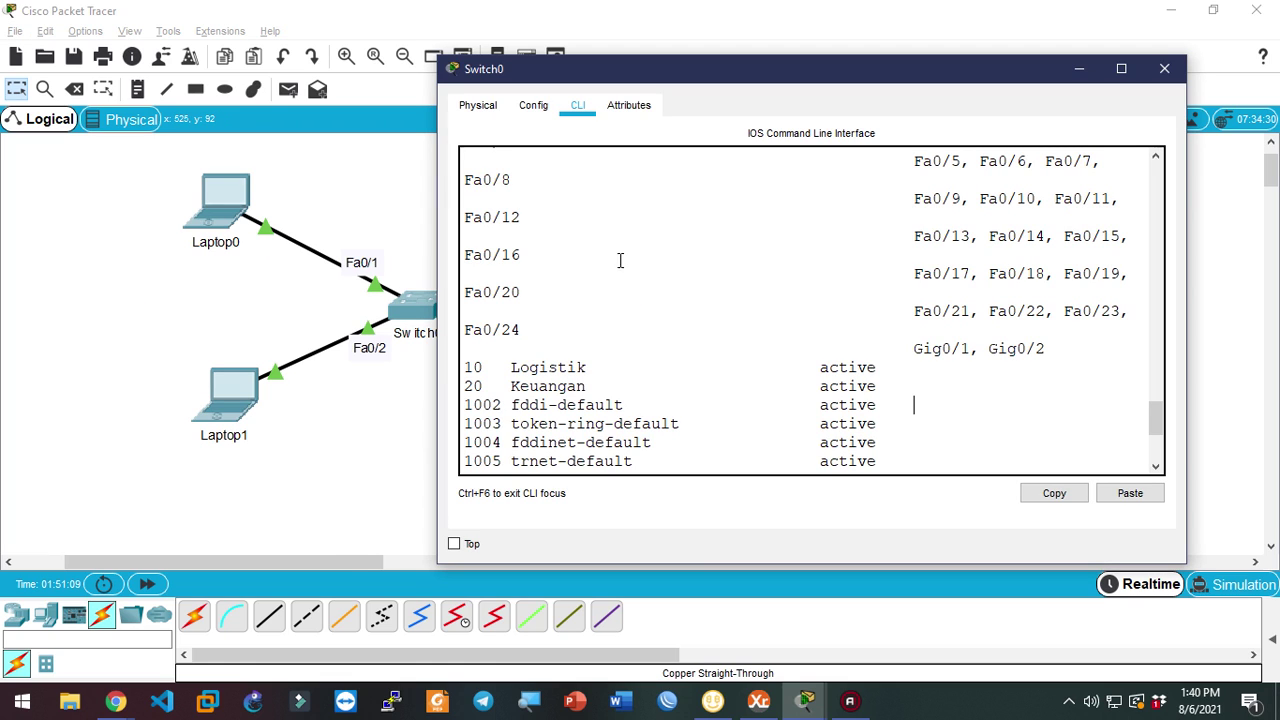
scroll(655, 266, down, 4)
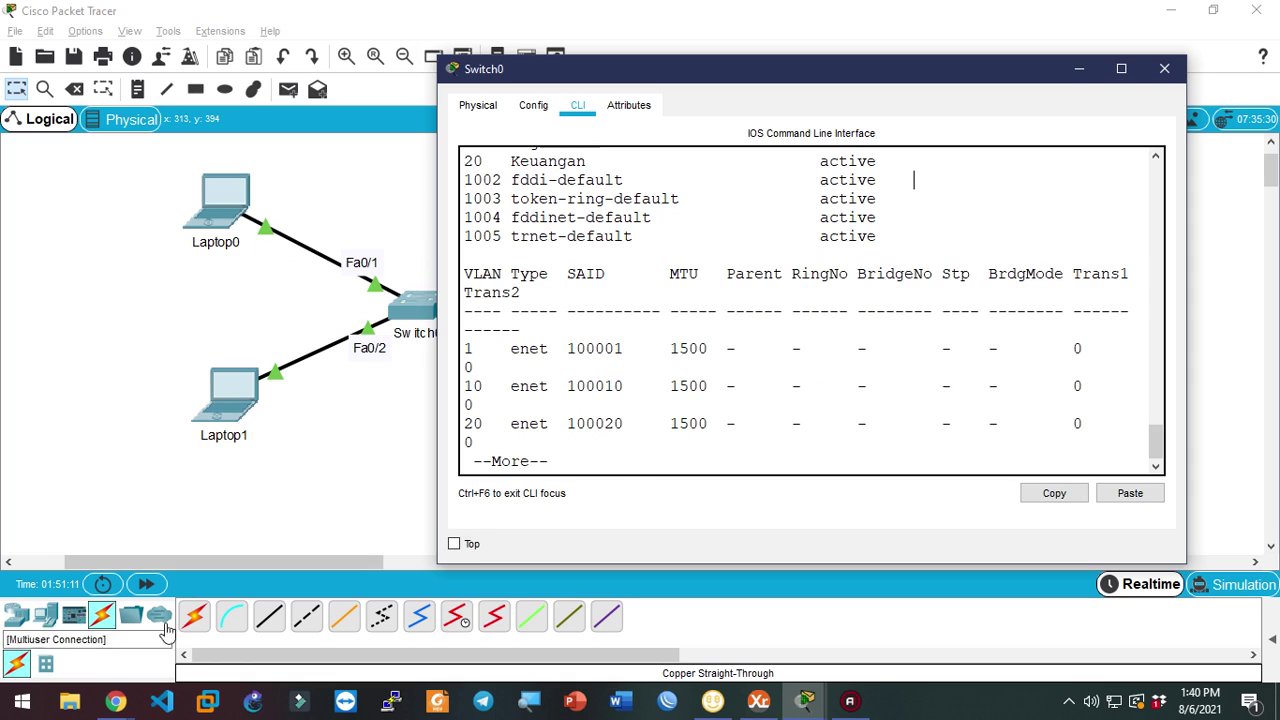
mouse_move(116, 700)
click(305, 615)
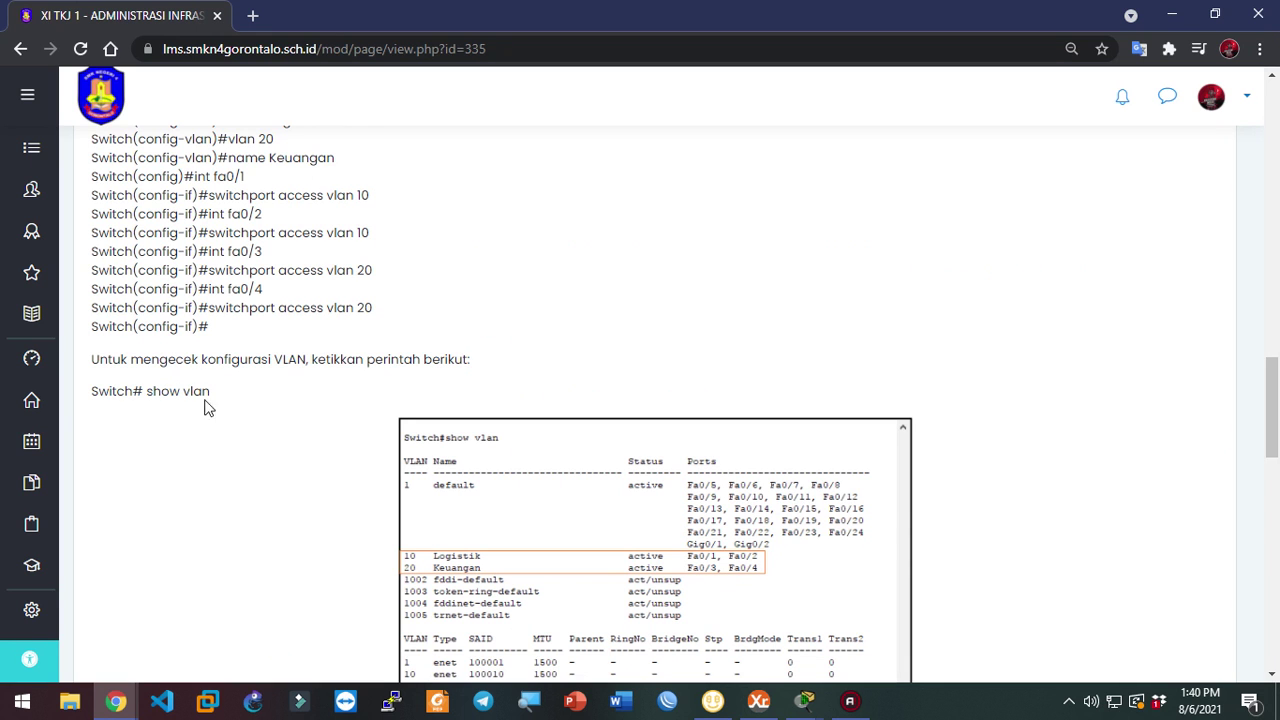
scroll(213, 276, up, 1)
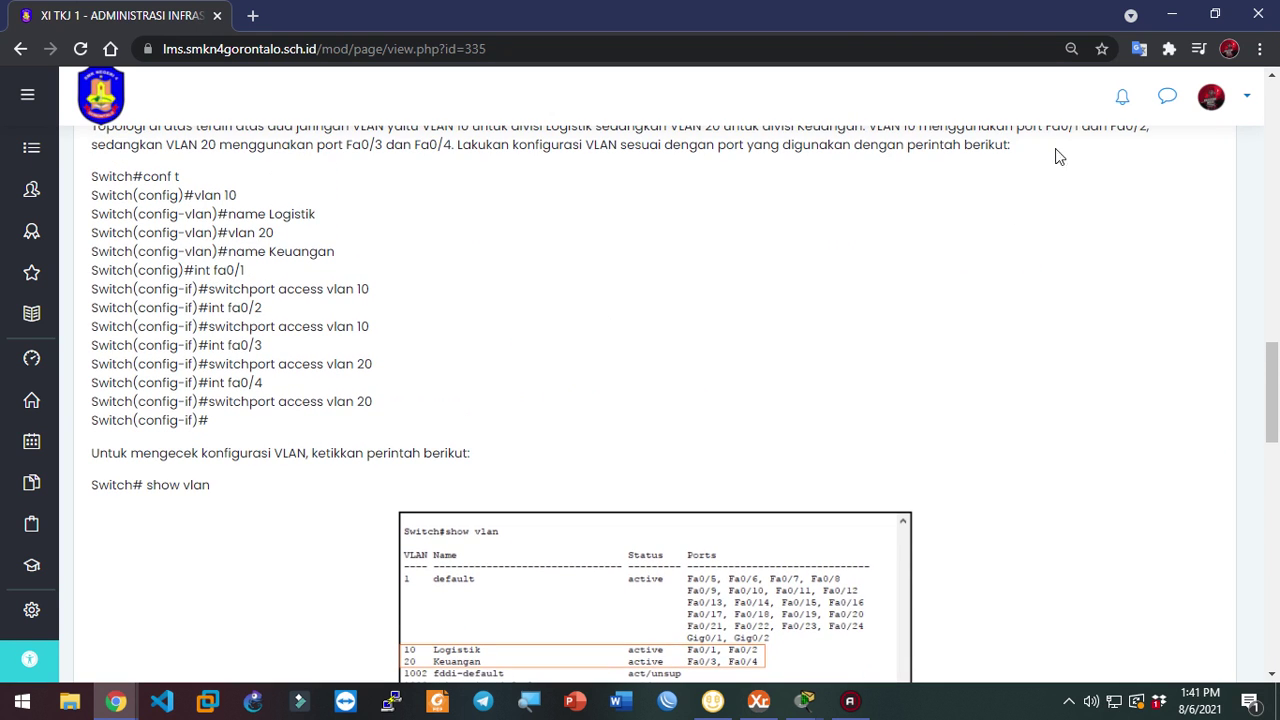
In Switch0's command line, assign interface range fa0/1-2 to access VLAN 10 and exit to global configuration mode
mouse_move(806, 700)
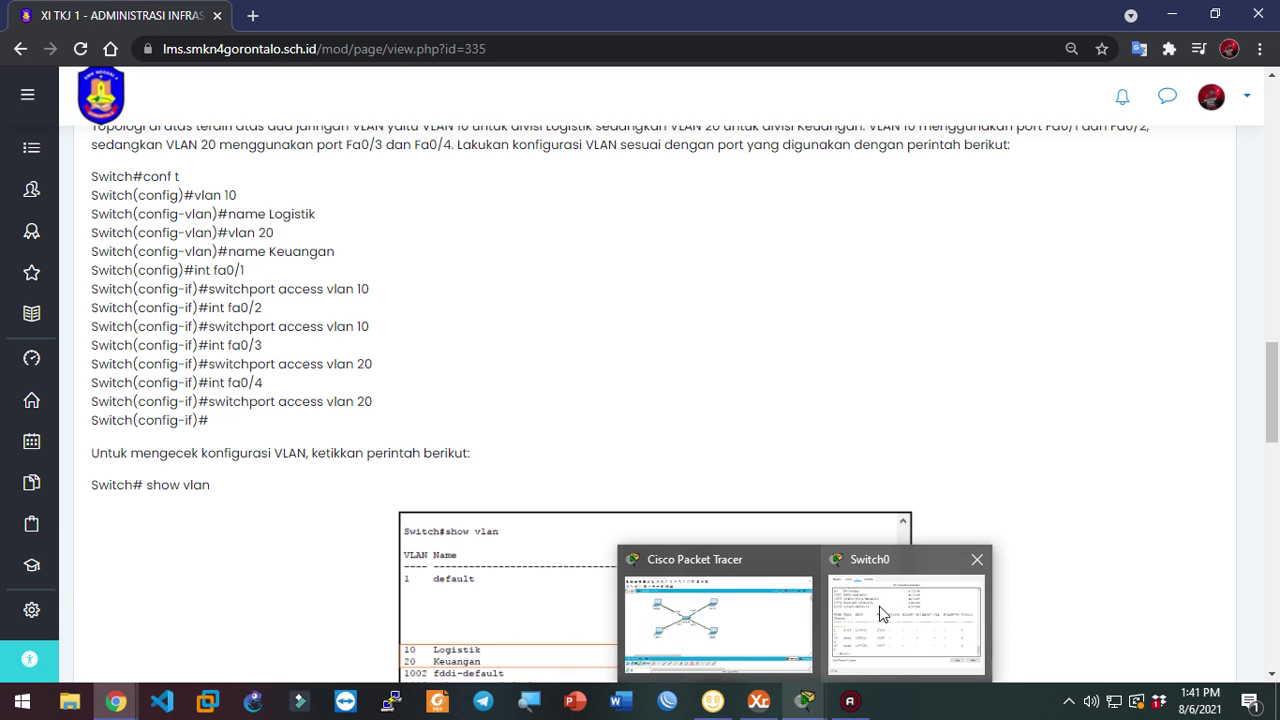
click(882, 612)
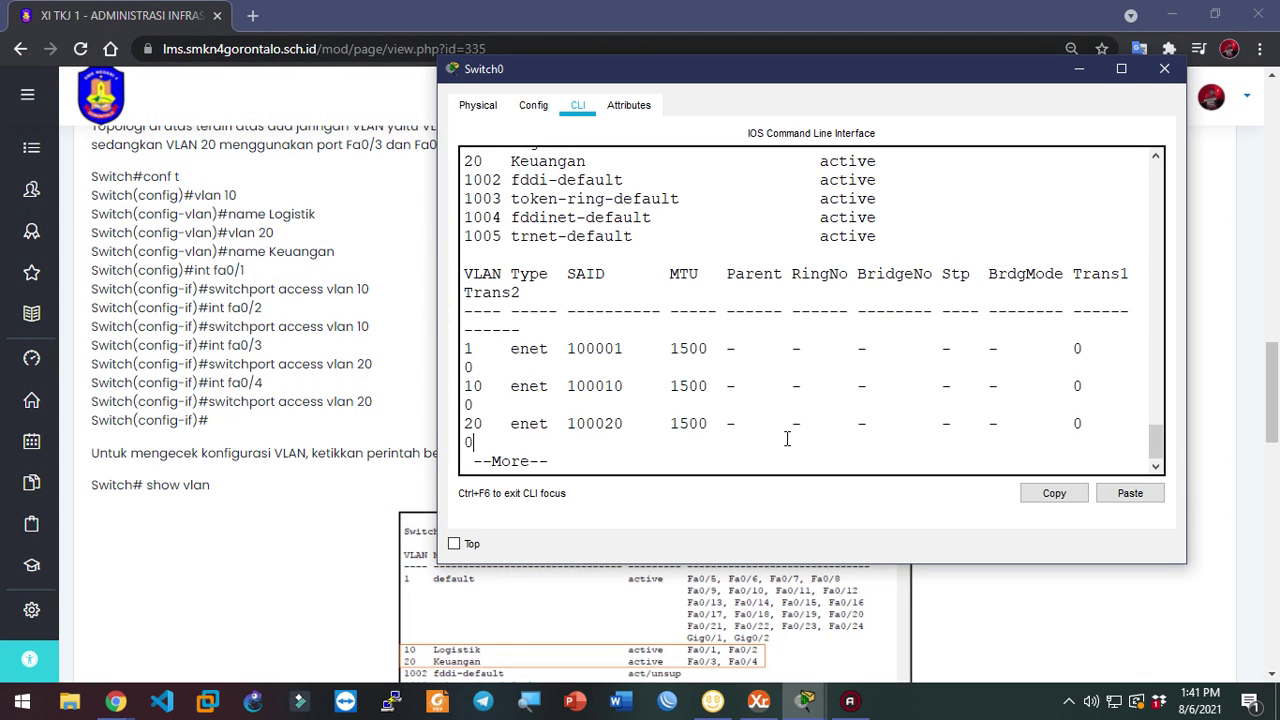
key(space)
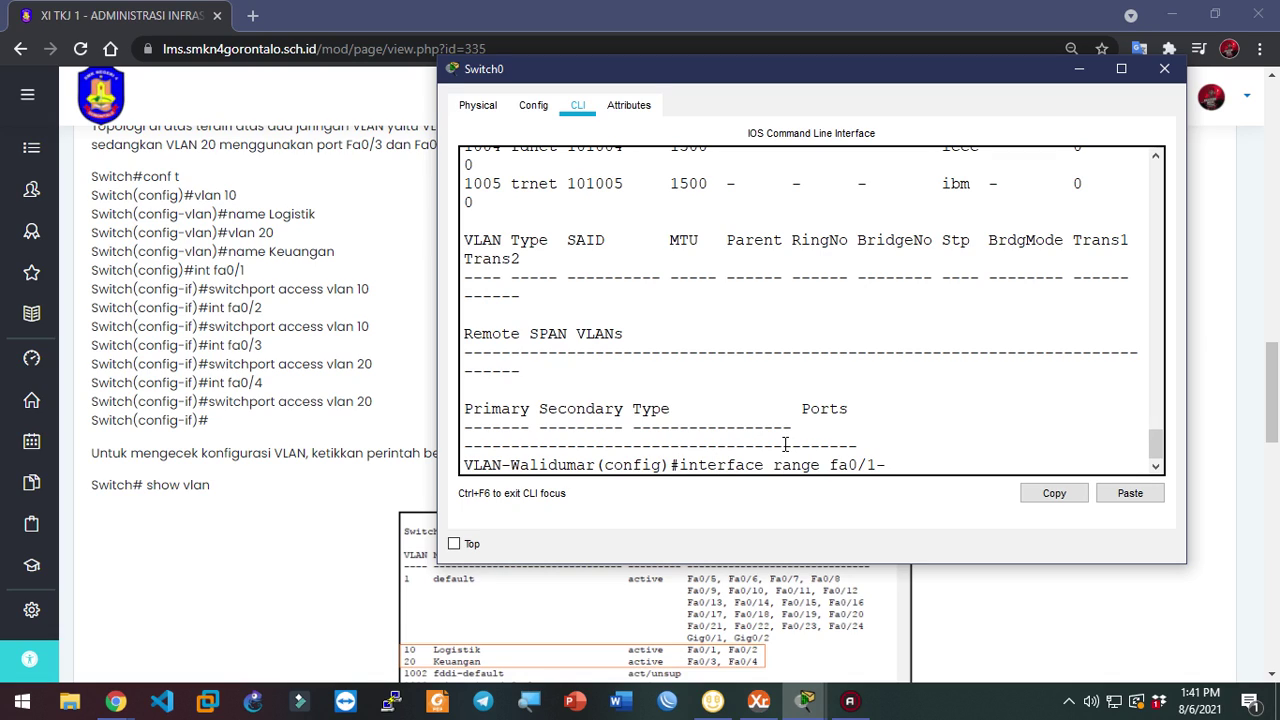
key(Return)
text(switchport access vlan 10)
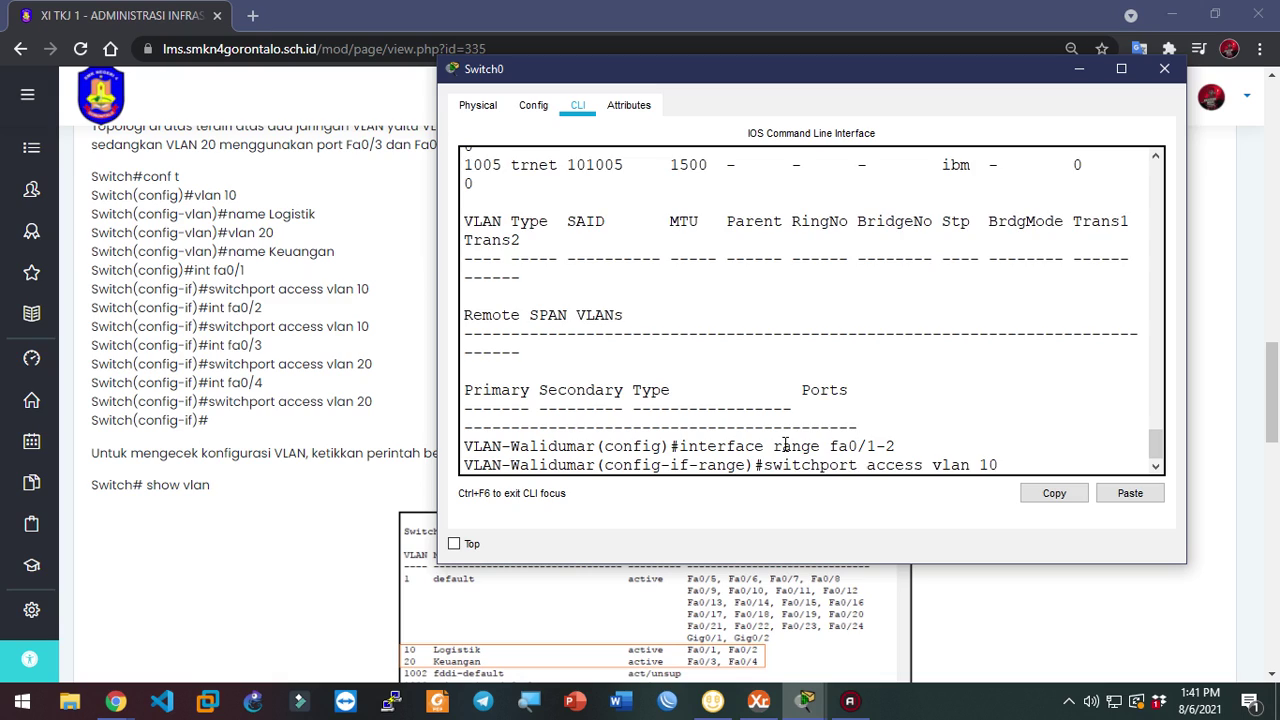
key(Return)
text(exit)
key(Return)
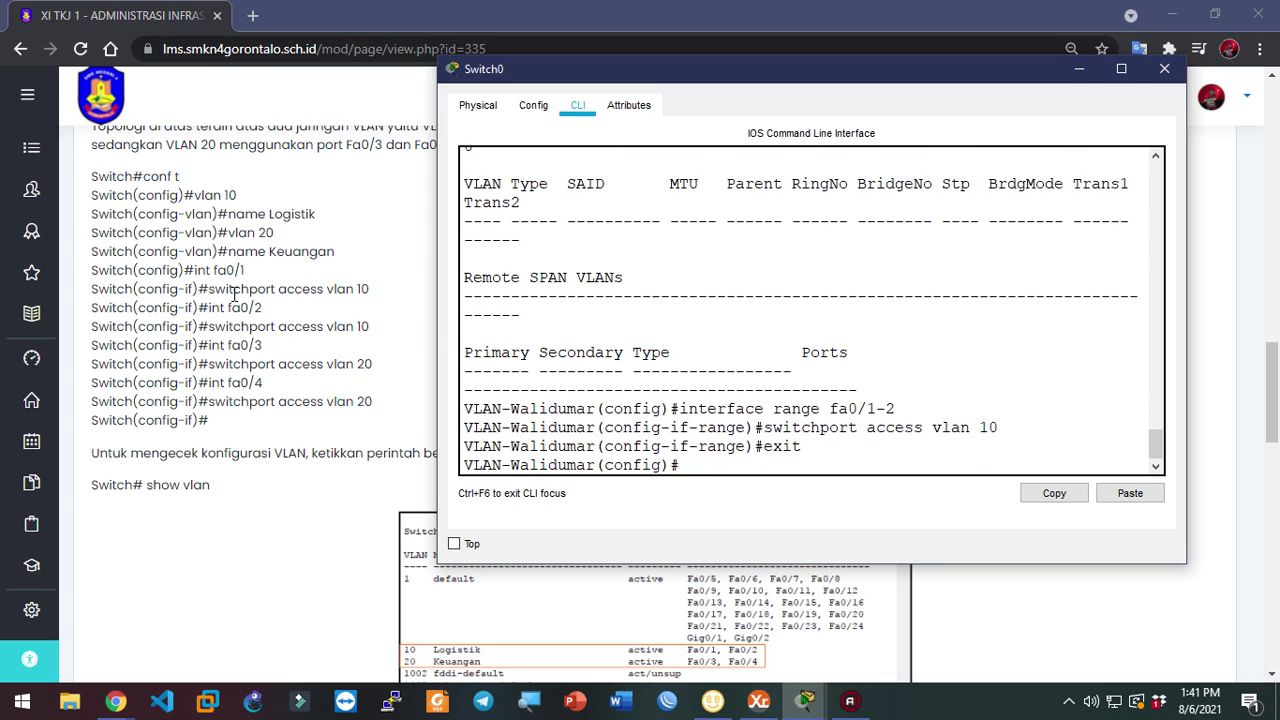
drag(829, 408, 903, 407)
click(898, 407)
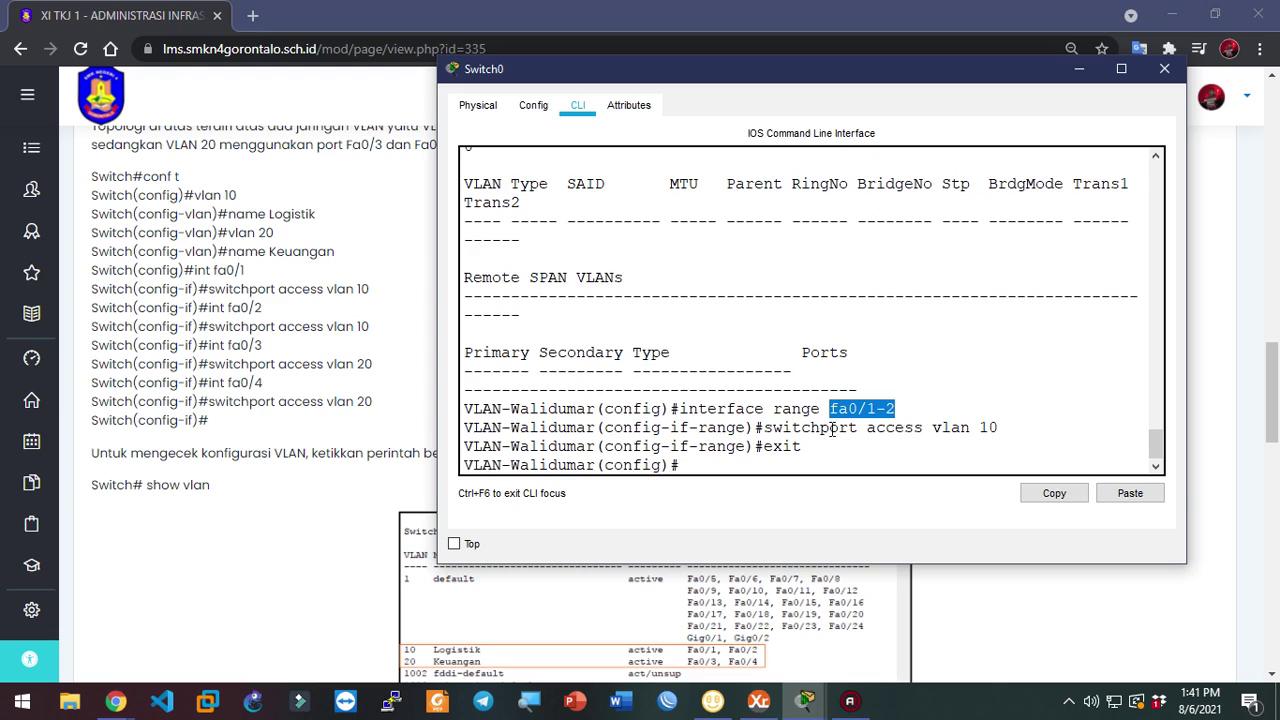
Review the VLAN 10 commands in Switch0's command line, marking the access assignment and the interface range fa0/1-2
drag(759, 427, 998, 427)
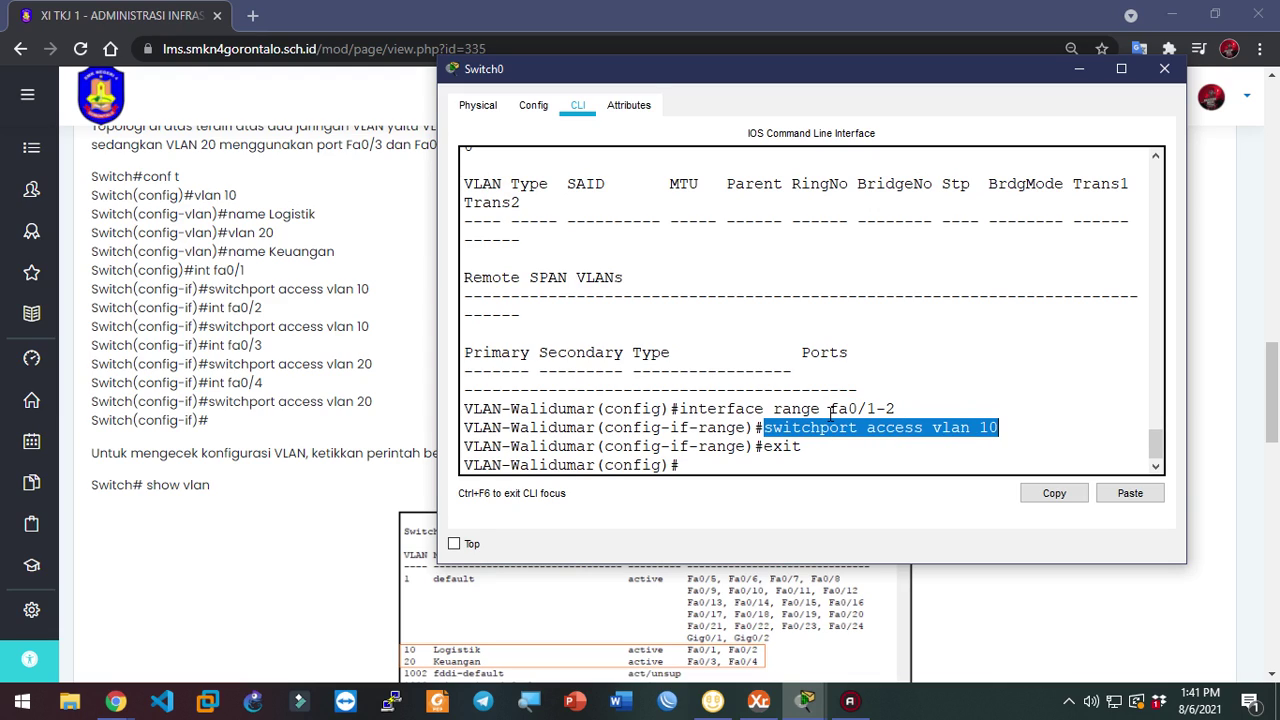
drag(830, 408, 903, 408)
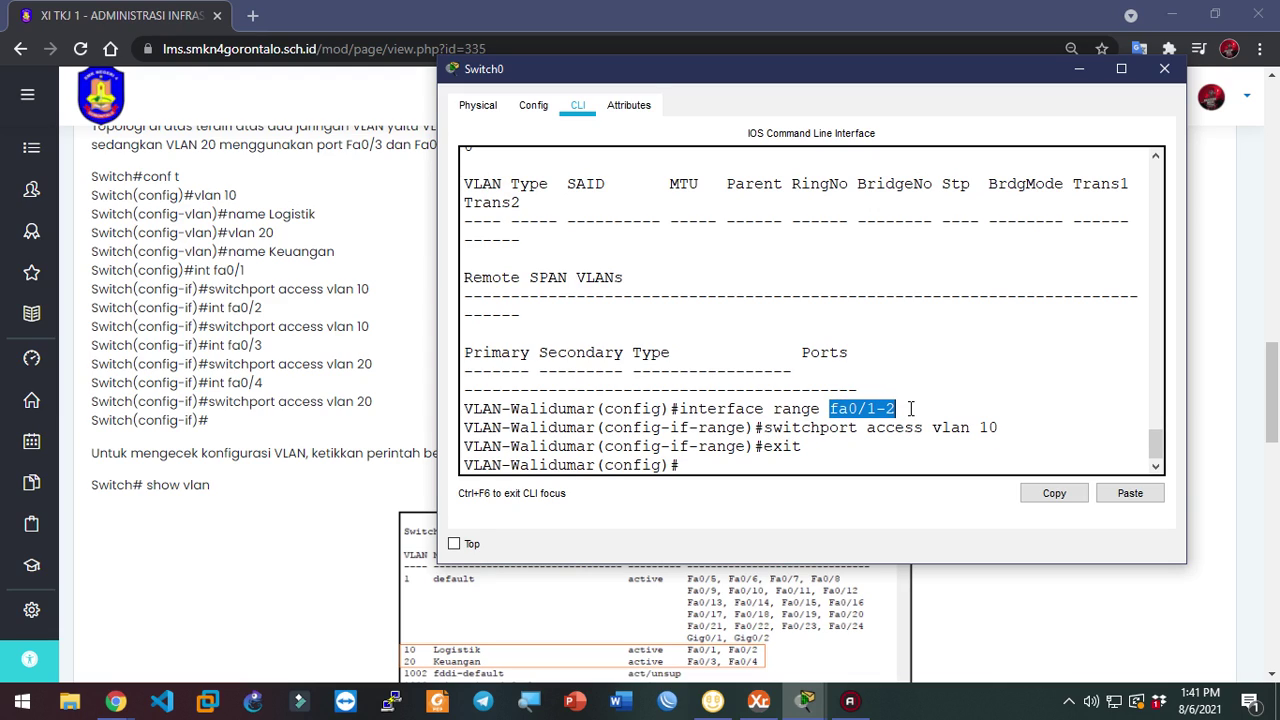
click(911, 408)
drag(834, 410, 878, 408)
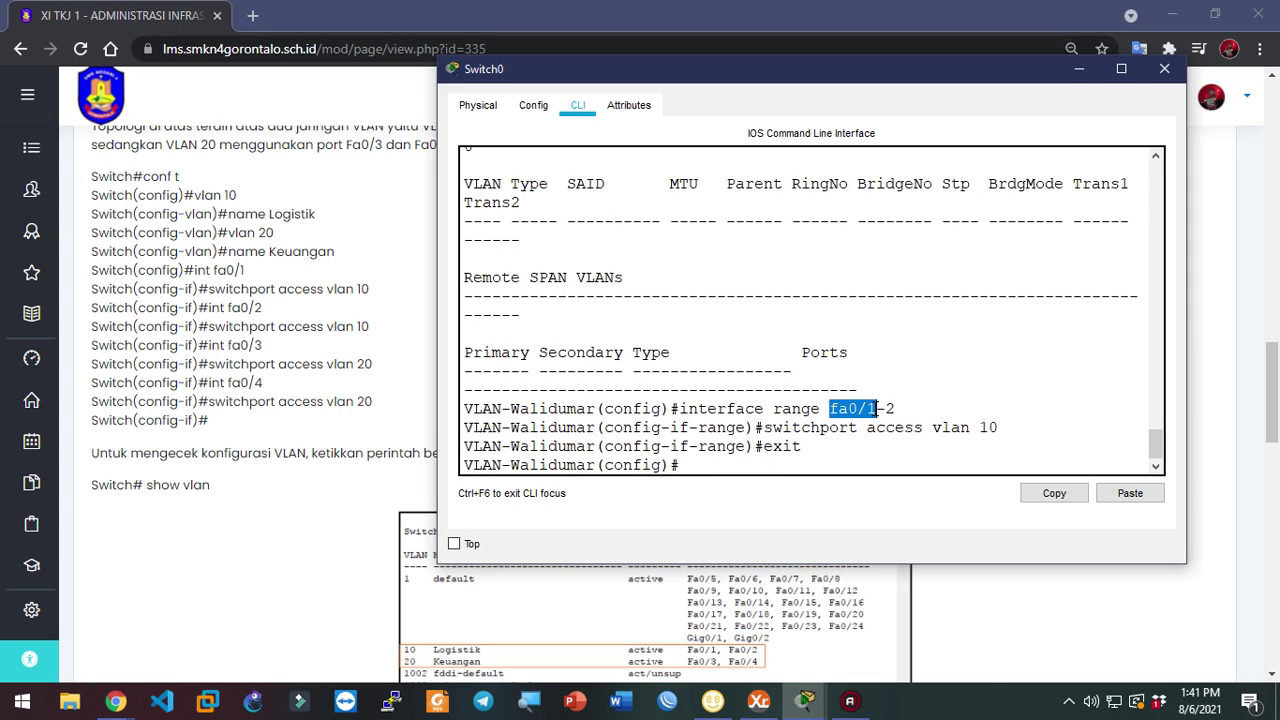
Assign interface range fa0/3-4 to access VLAN 20 and exit to global configuration mode
click(834, 463)
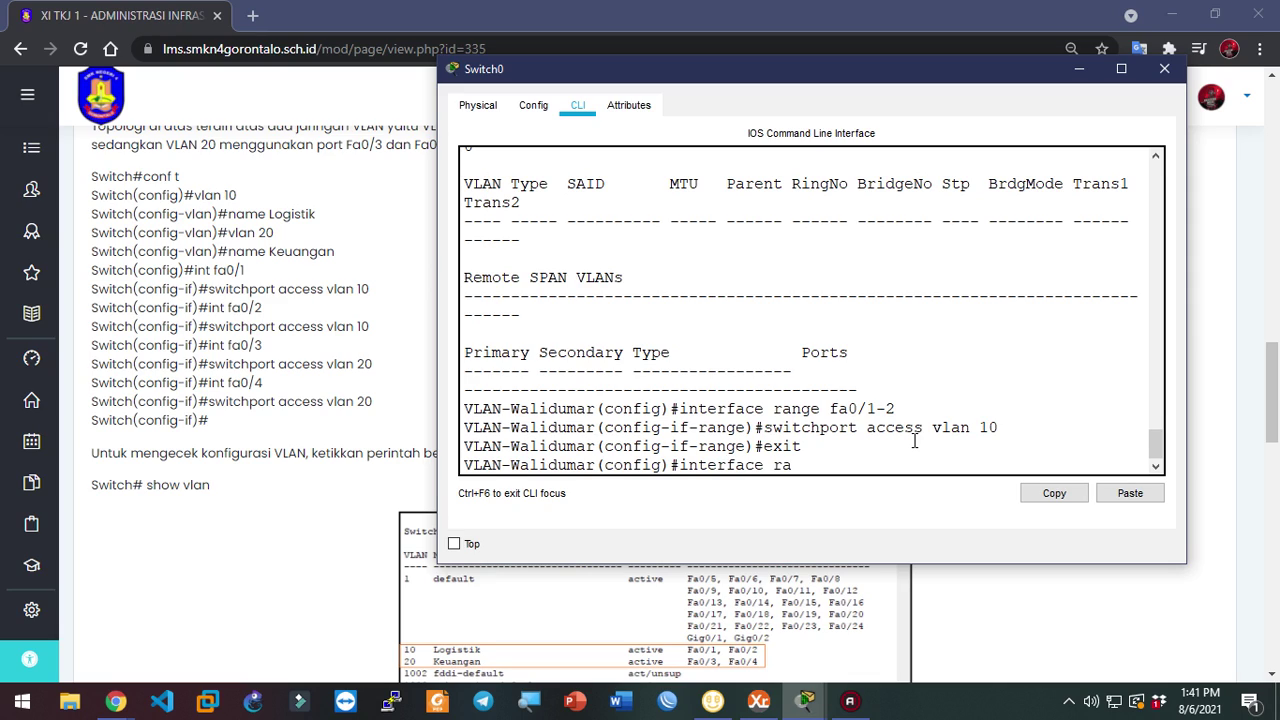
text(interface range fa0/3-4)
key(Return)
text(switch)
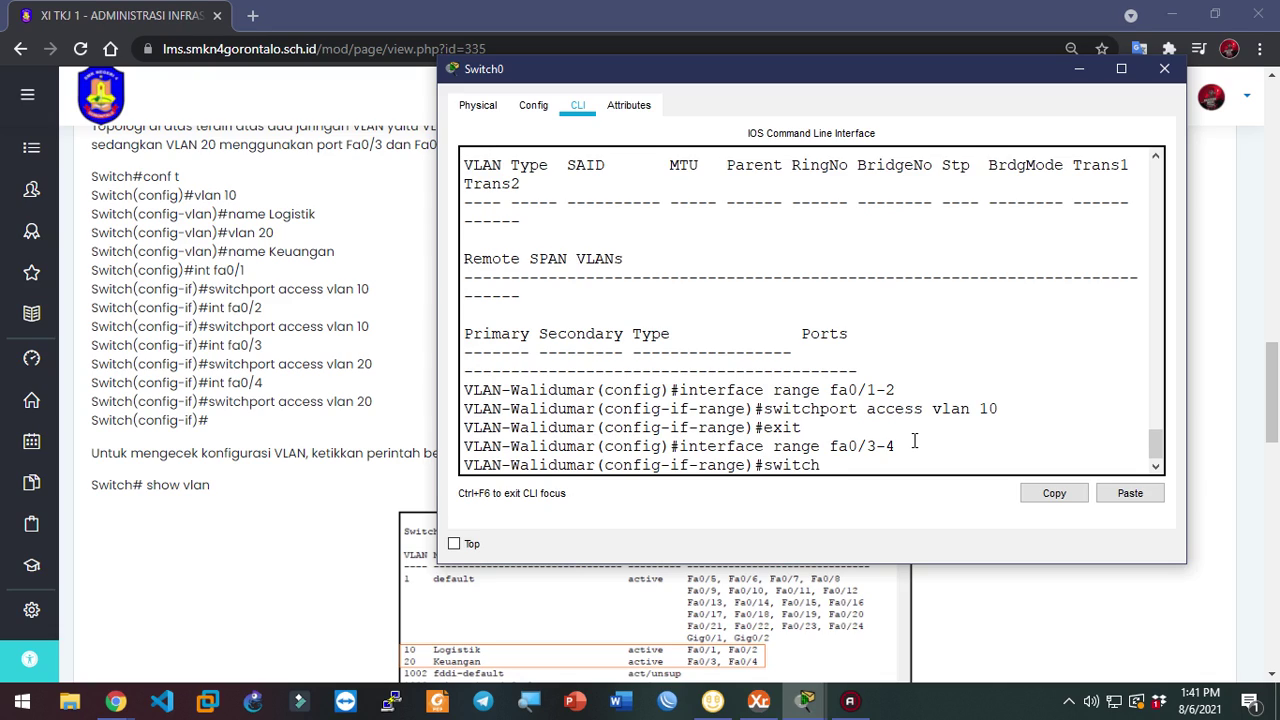
text(port acces)
text(20)
key(Return)
text(exit)
key(Return)
Run do show vlan on Switch0 and compare the ports of VLAN 10 and VLAN 20 with the lesson's listing
text(do show vl)
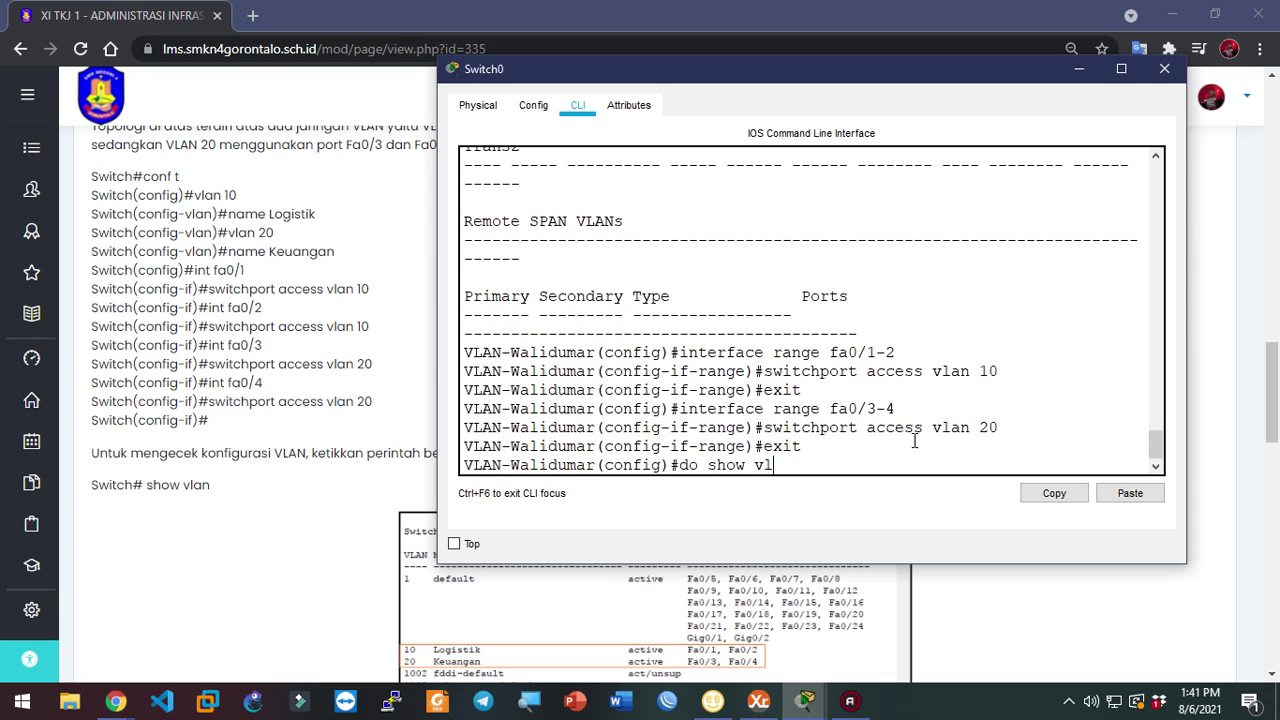
text(an)
key(Return)
scroll(897, 440, up, 2)
scroll(287, 480, down, 2)
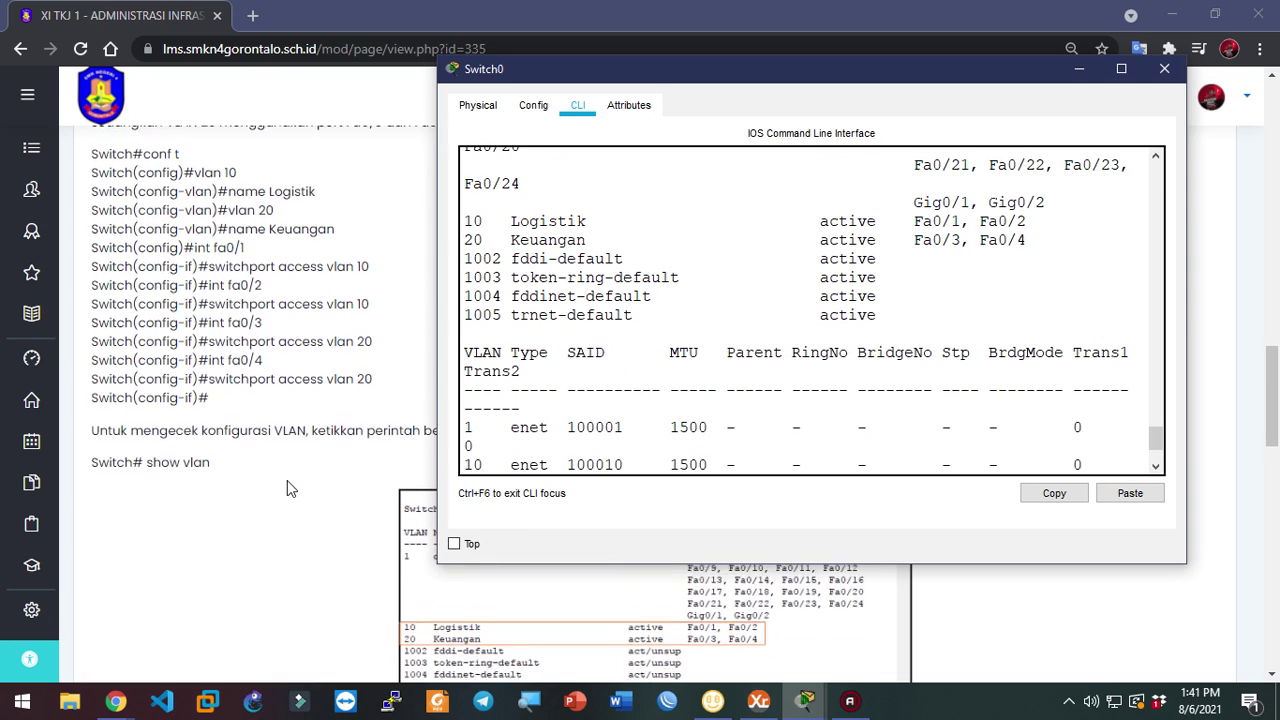
scroll(367, 473, up, 2)
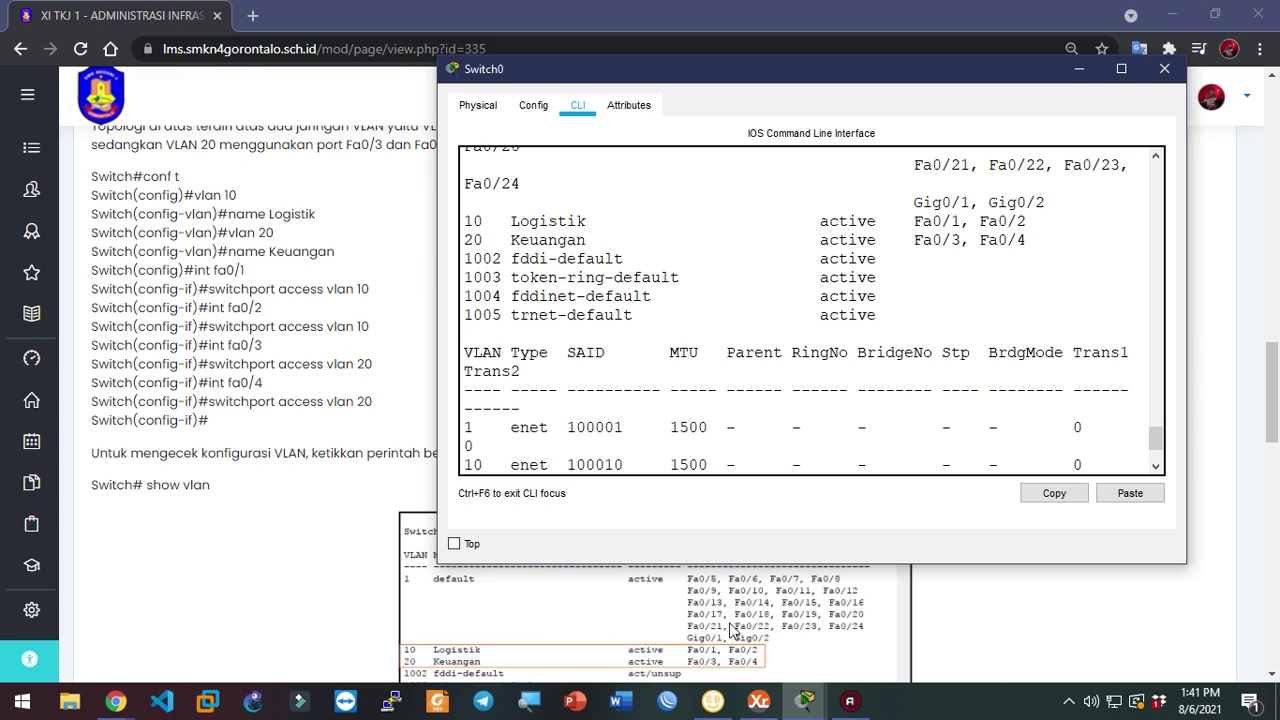
drag(916, 222, 1073, 222)
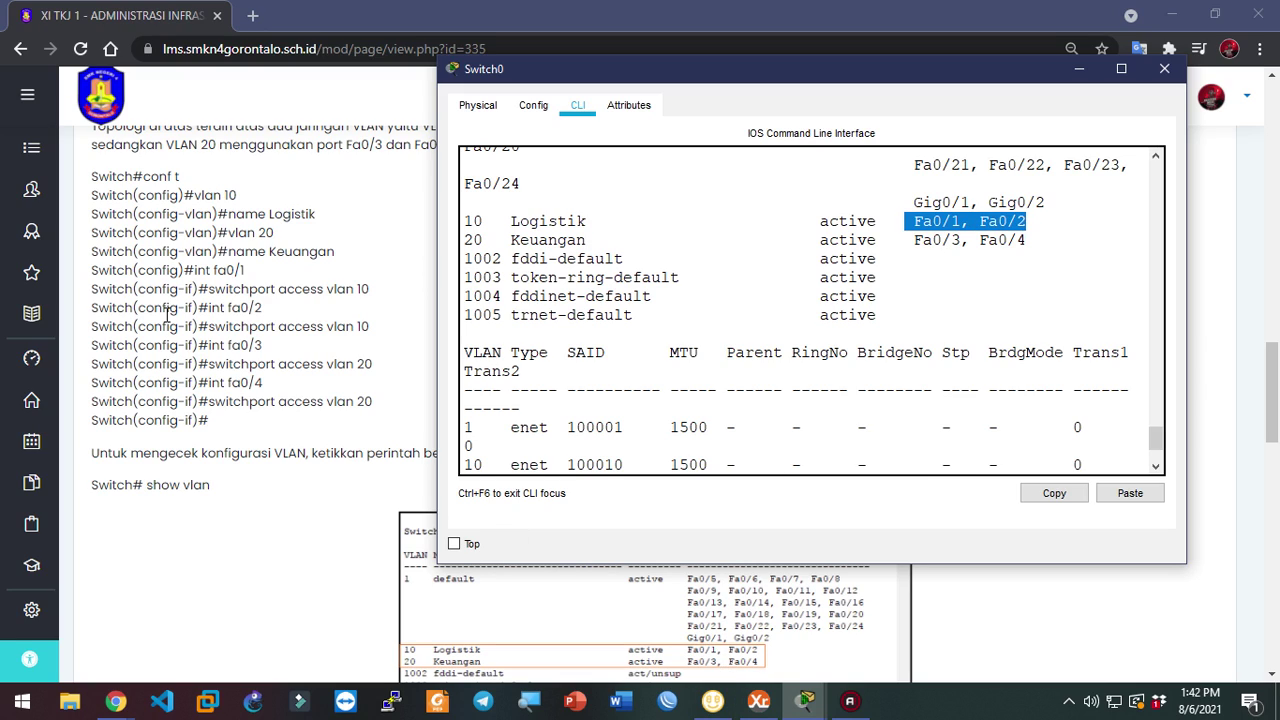
scroll(802, 330, up, 8)
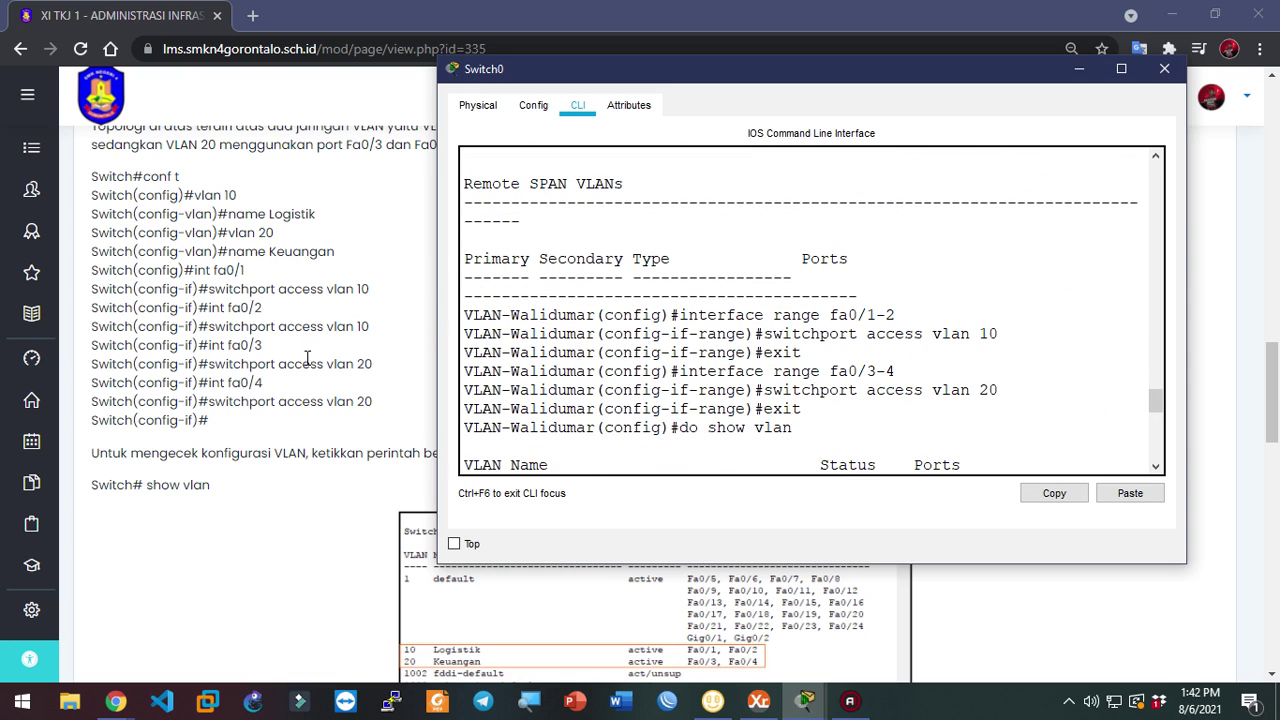
scroll(757, 418, down, 8)
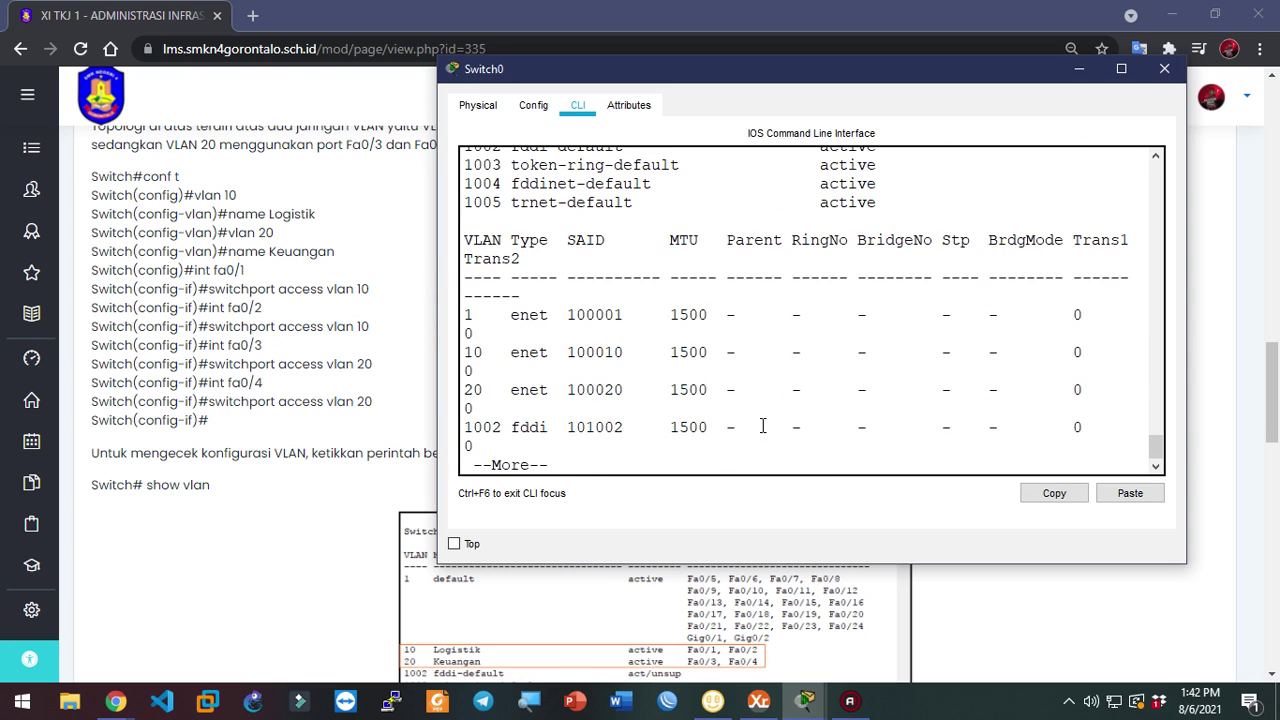
Return to the Packet Tracer topology and give Laptop0 the static IP address 192.168.1.1 with subnet mask 255.255.255.0
key(alt+Tab)
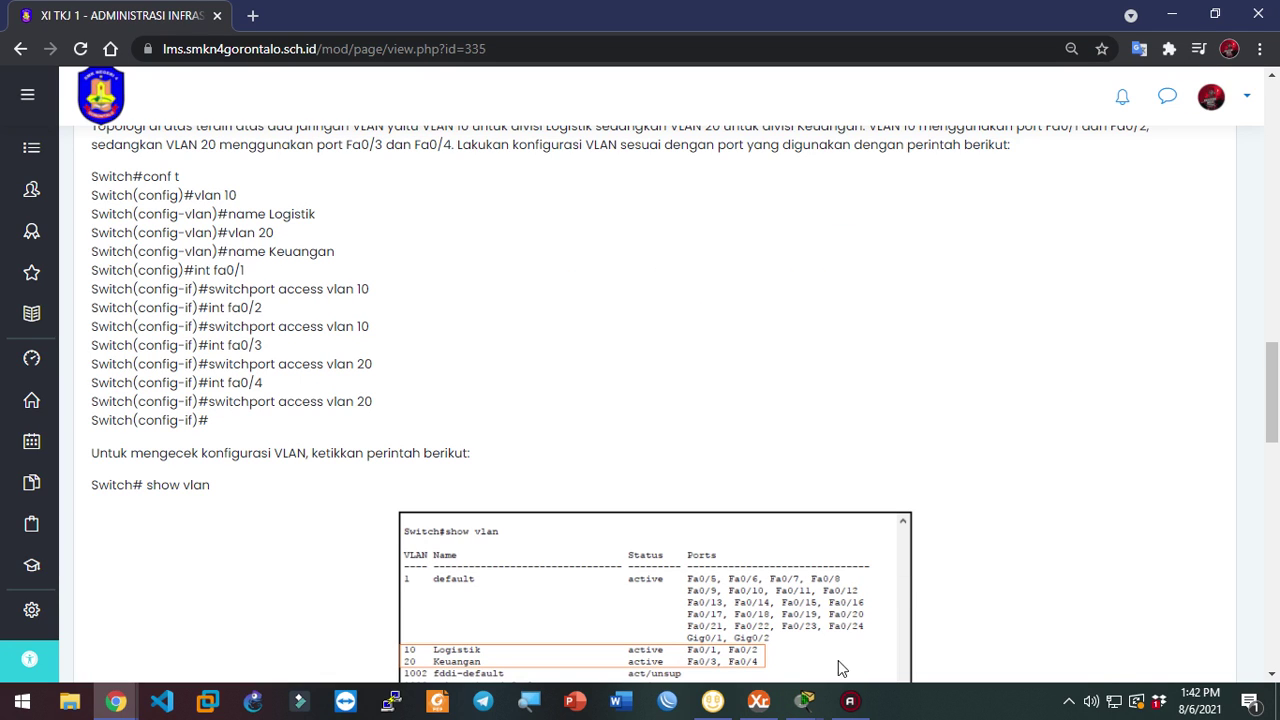
mouse_move(804, 700)
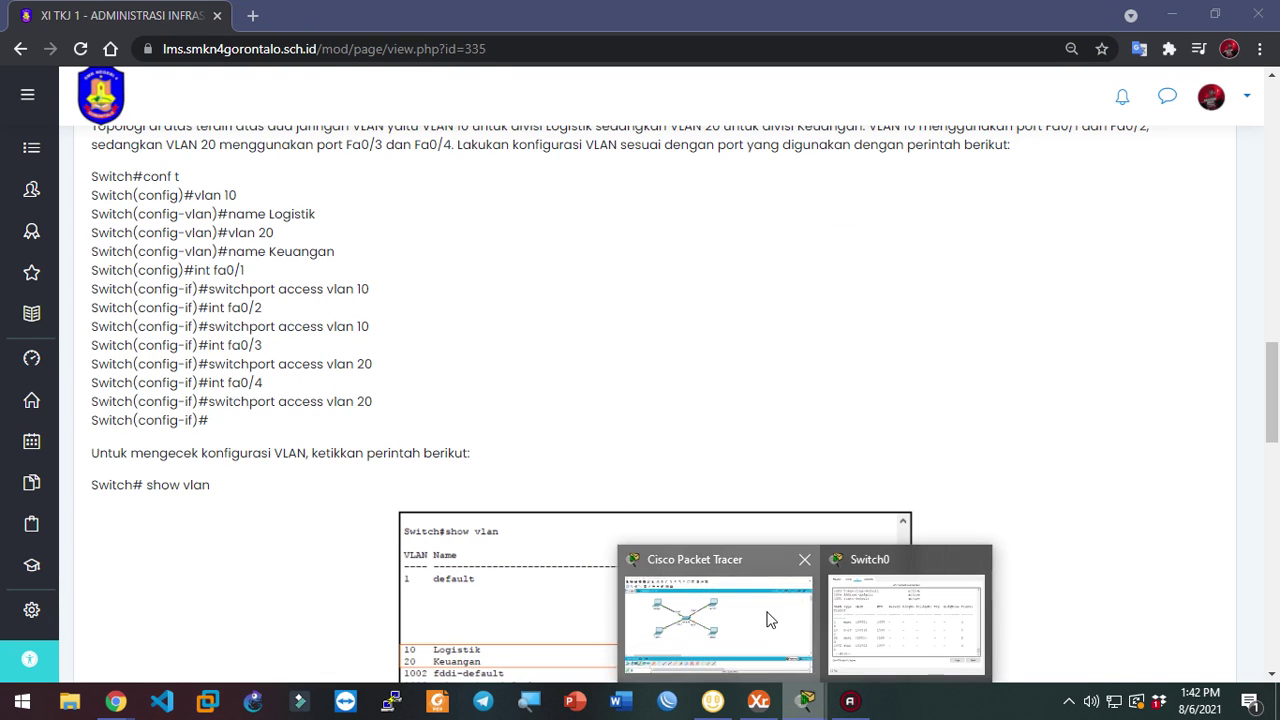
click(718, 615)
click(210, 212)
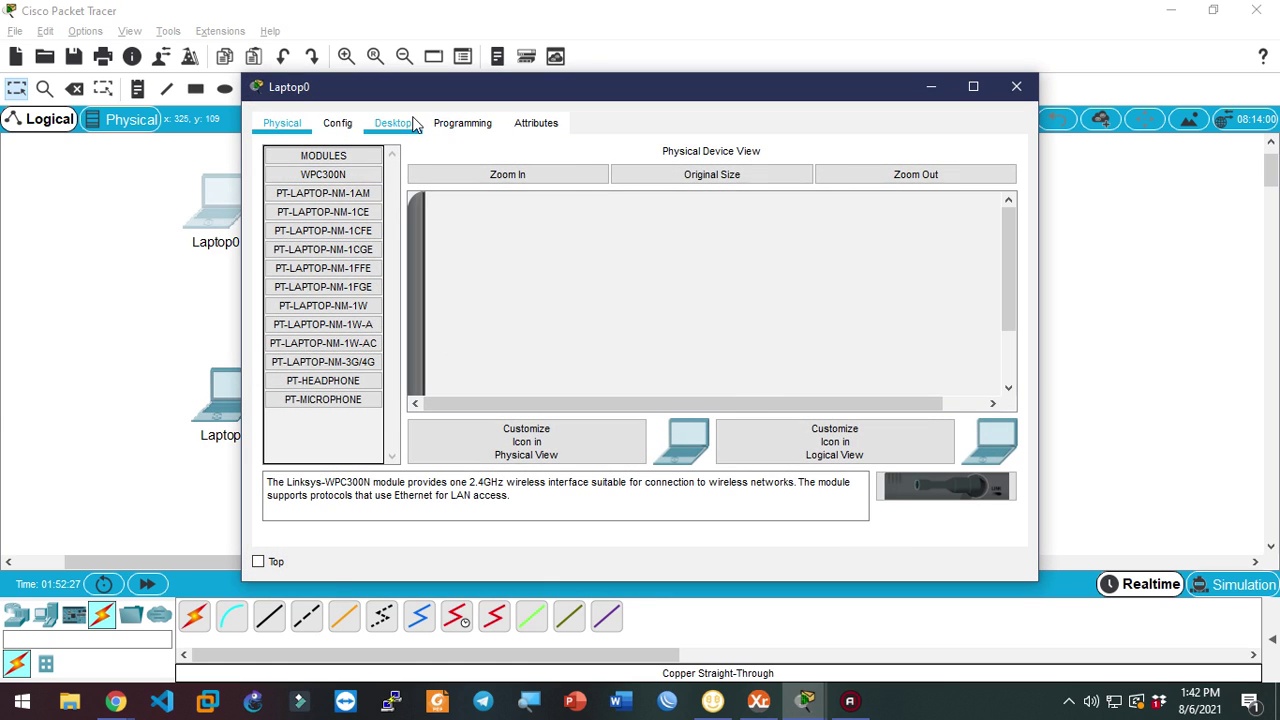
click(415, 122)
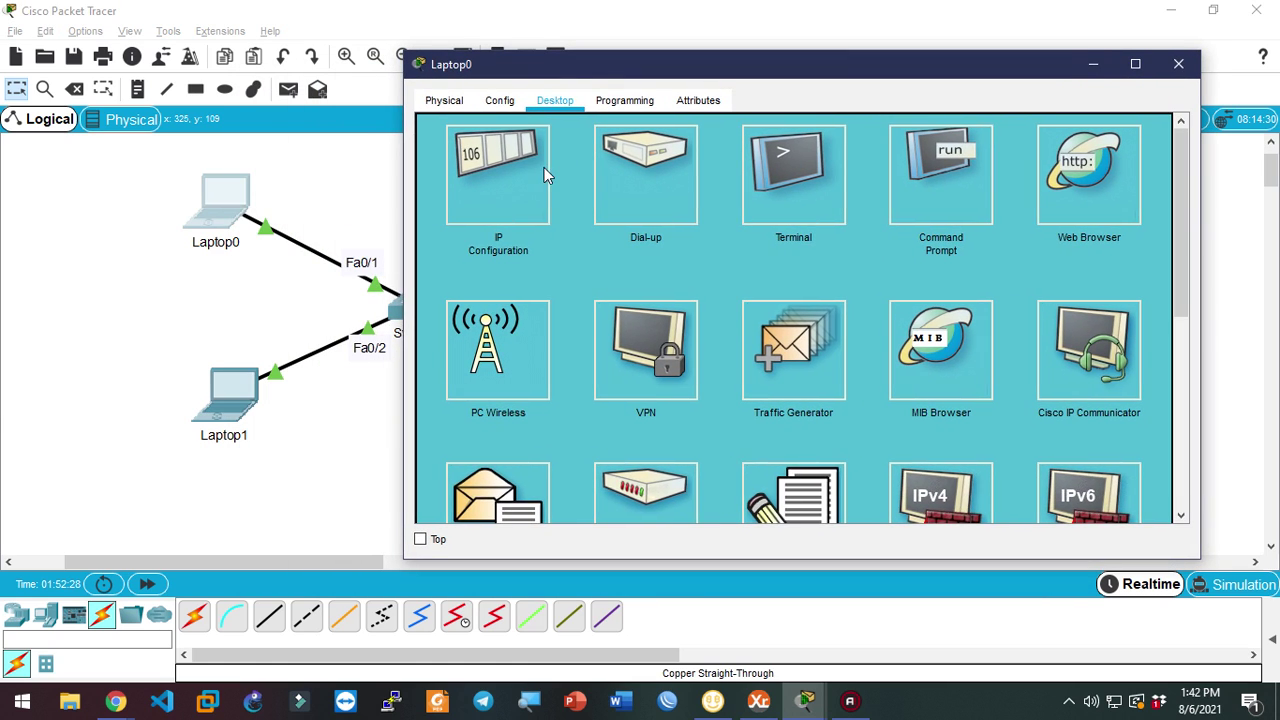
click(544, 170)
click(778, 152)
text(192.168.1.1)
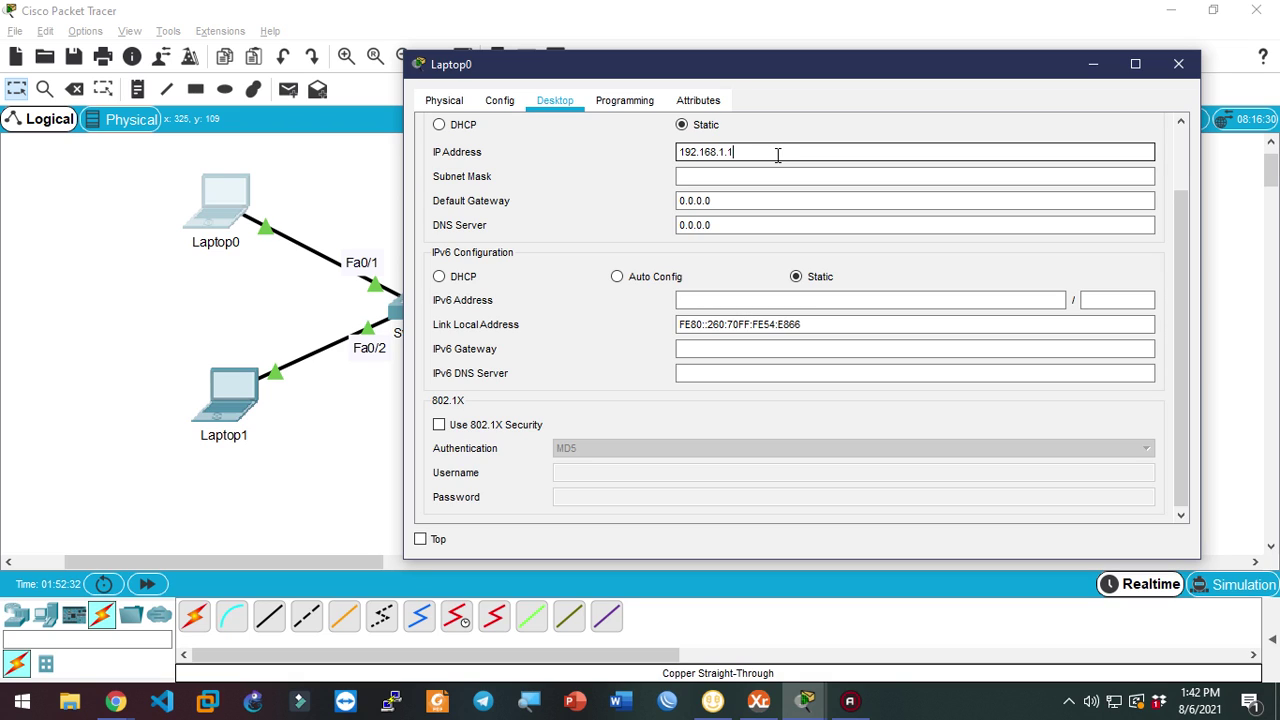
key(Tab)
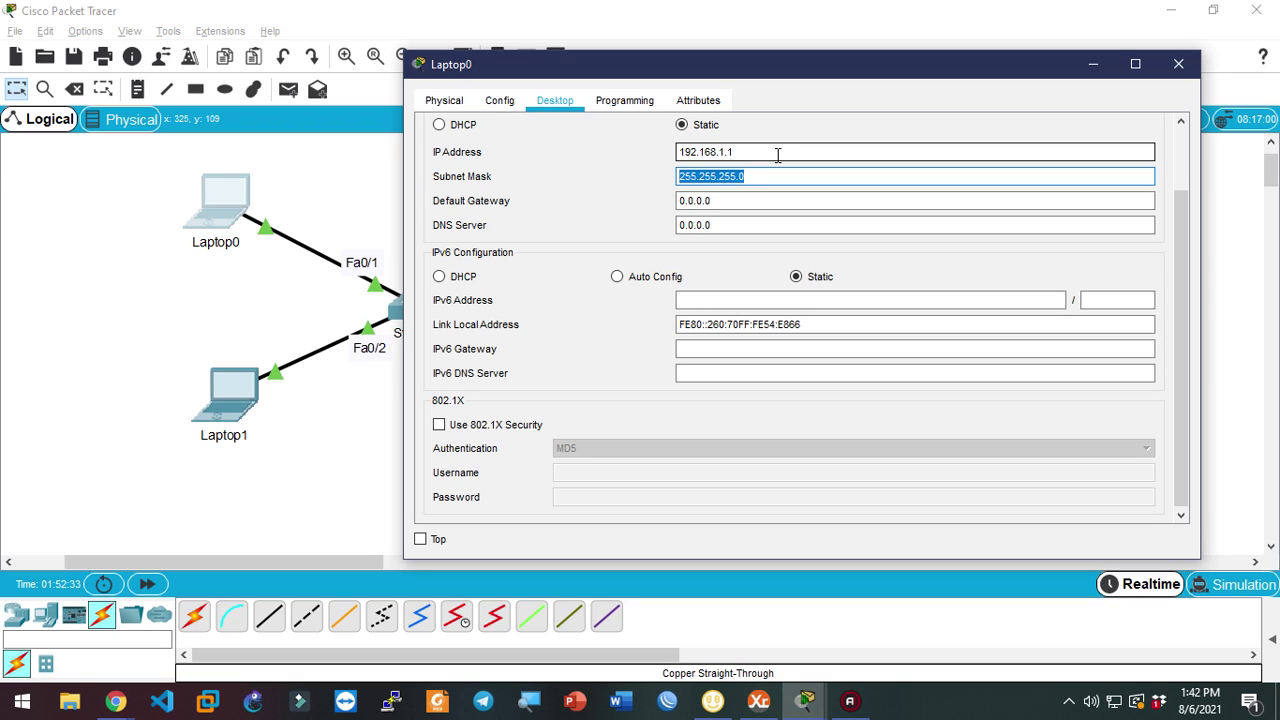
click(1178, 63)
Give Laptop1 the static IP address 192.168.1.2 with subnet mask 255.255.255.0
click(247, 403)
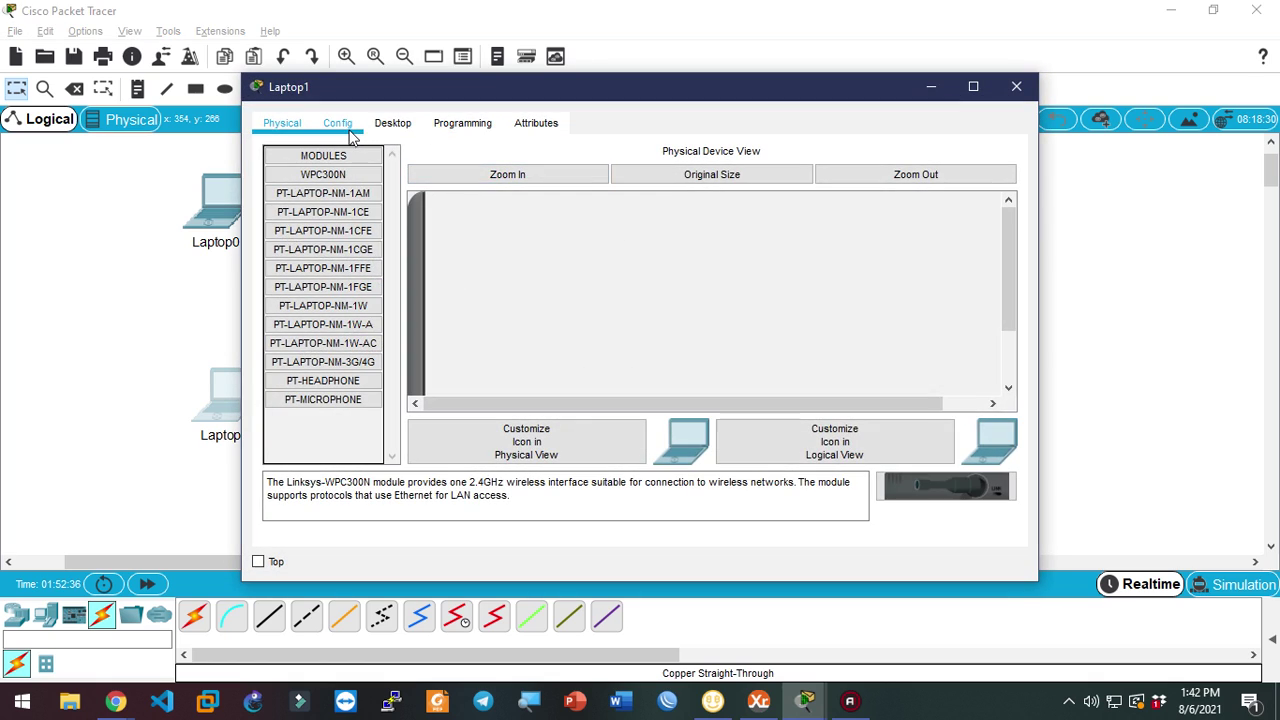
click(391, 123)
drag(437, 100, 667, 77)
click(594, 178)
click(796, 150)
text(192.168)
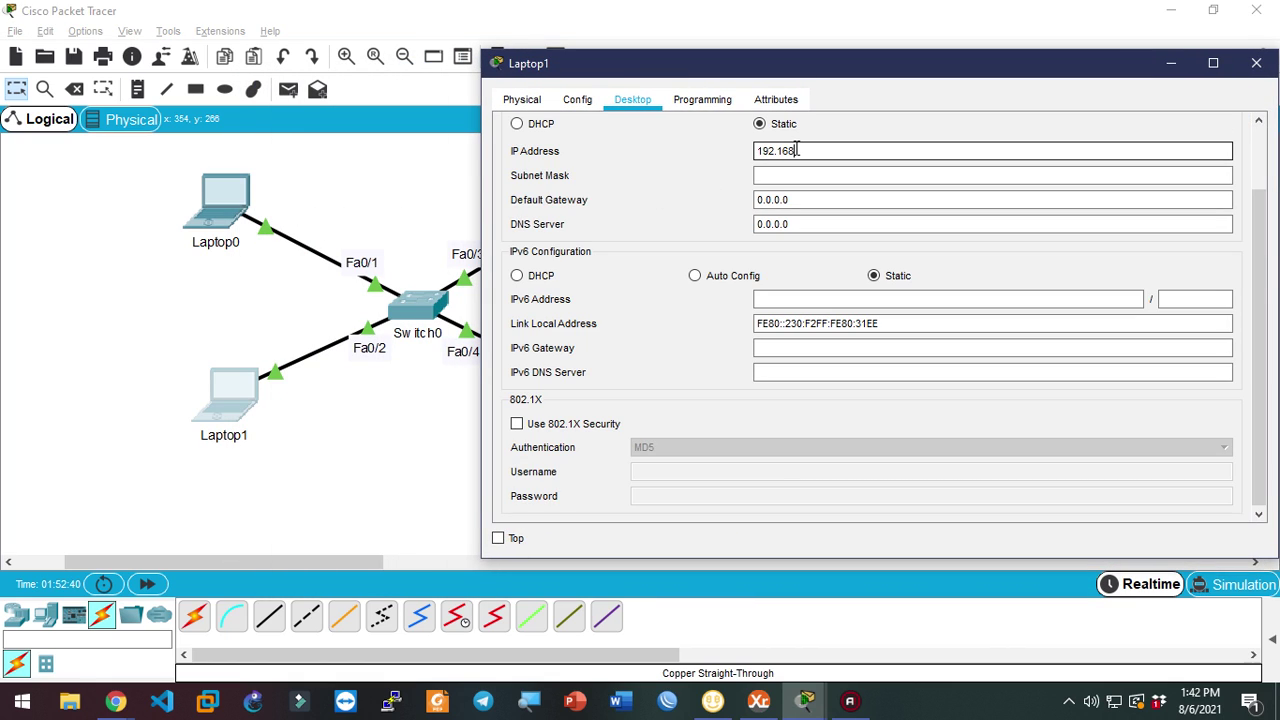
text(.1.2)
key(Tab)
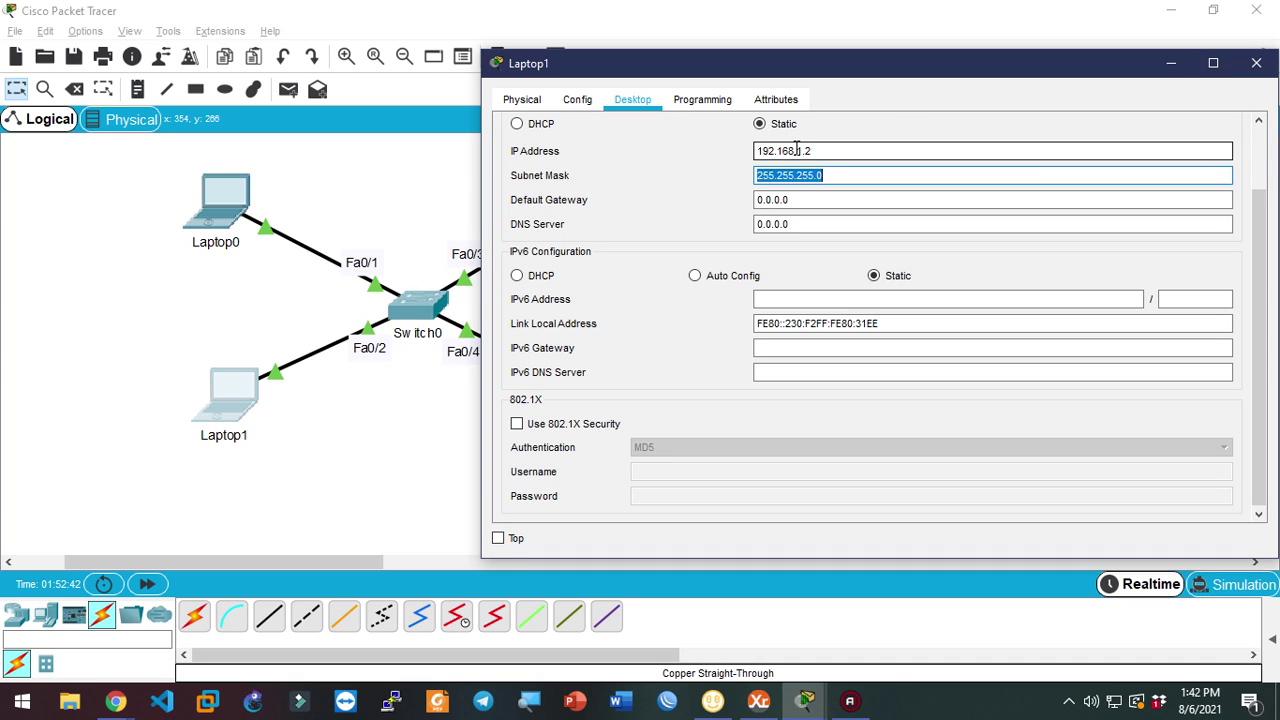
click(1256, 63)
Give Laptop2 the static IP address 192.168.2.1 with subnet mask 255.255.255.0
click(620, 203)
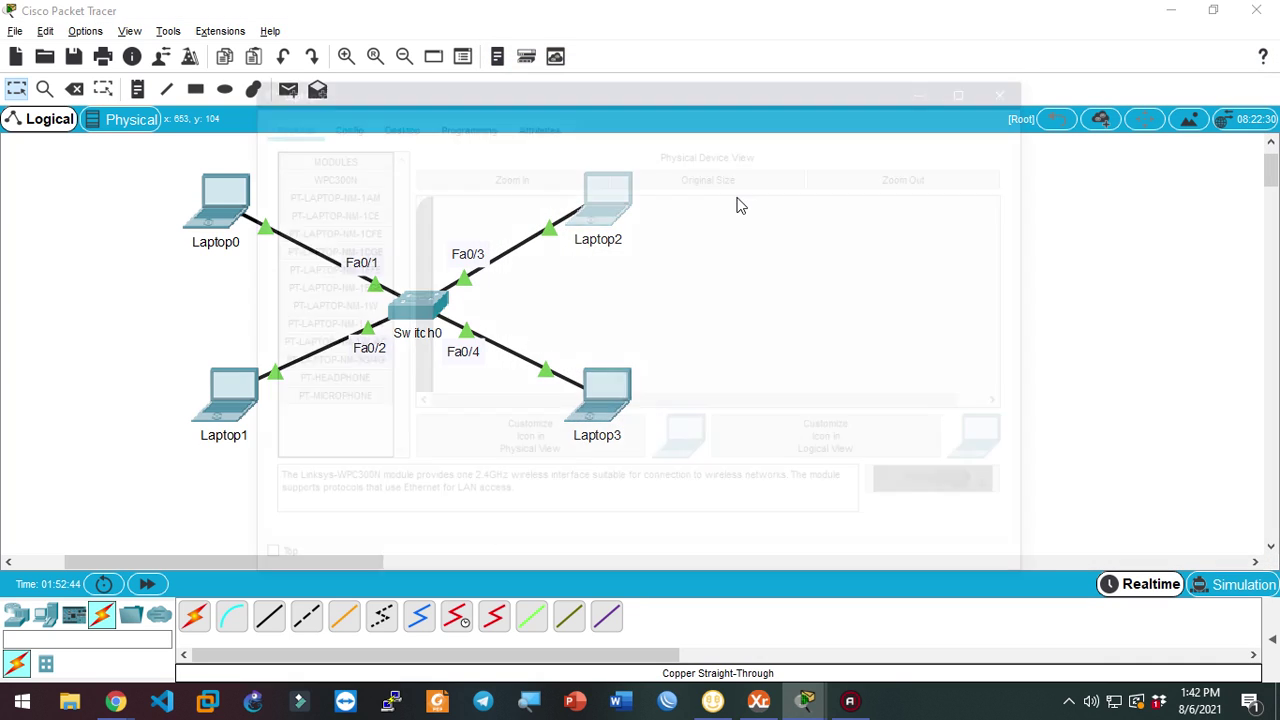
click(391, 123)
drag(451, 100, 818, 89)
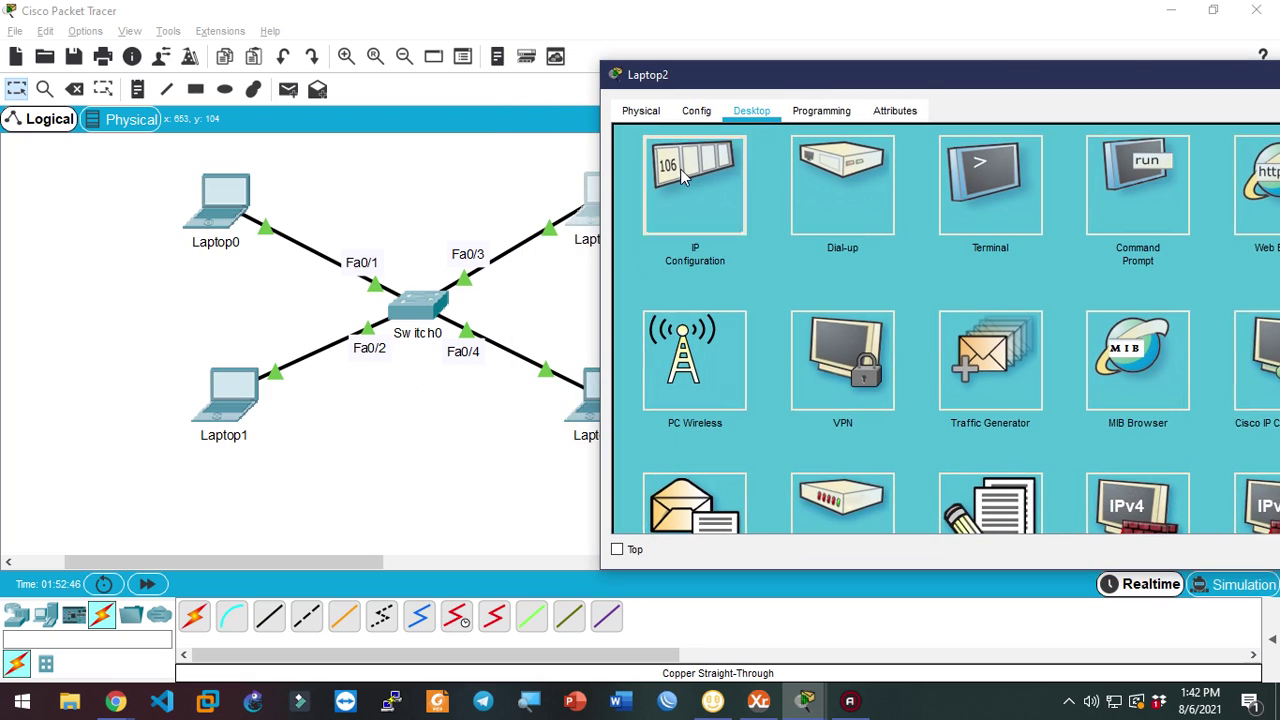
click(694, 185)
click(952, 160)
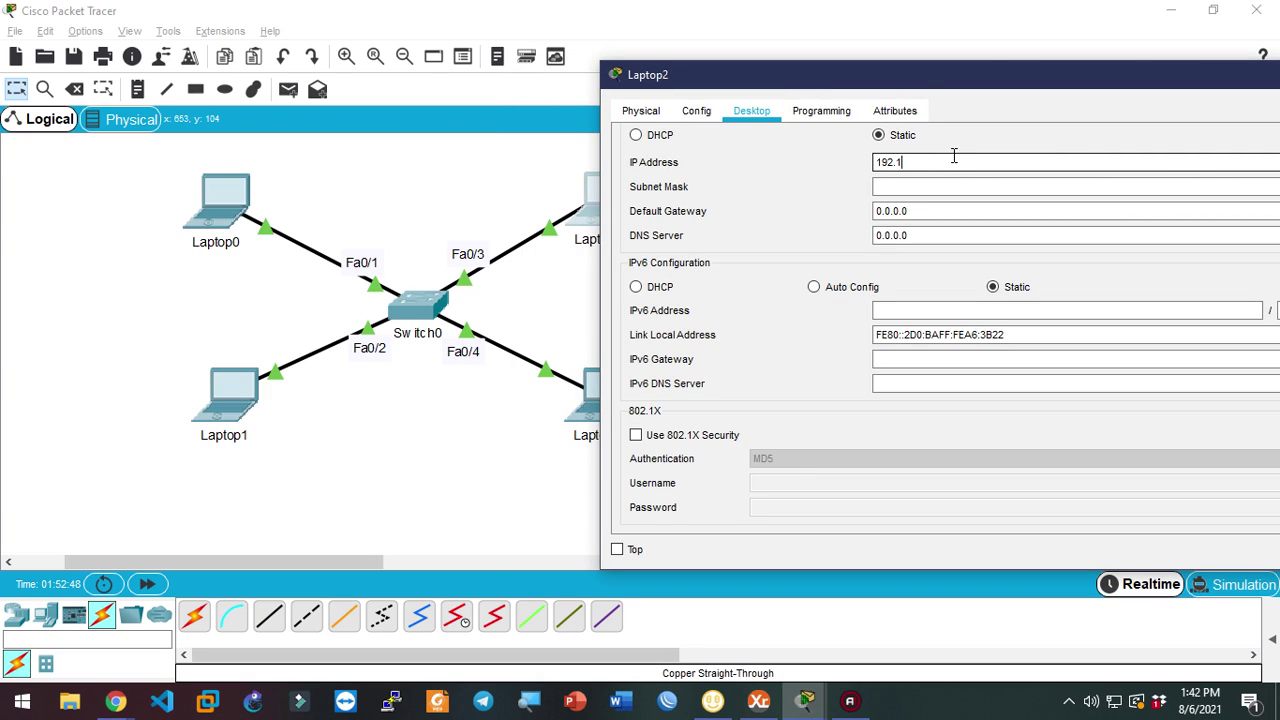
key(Tab)
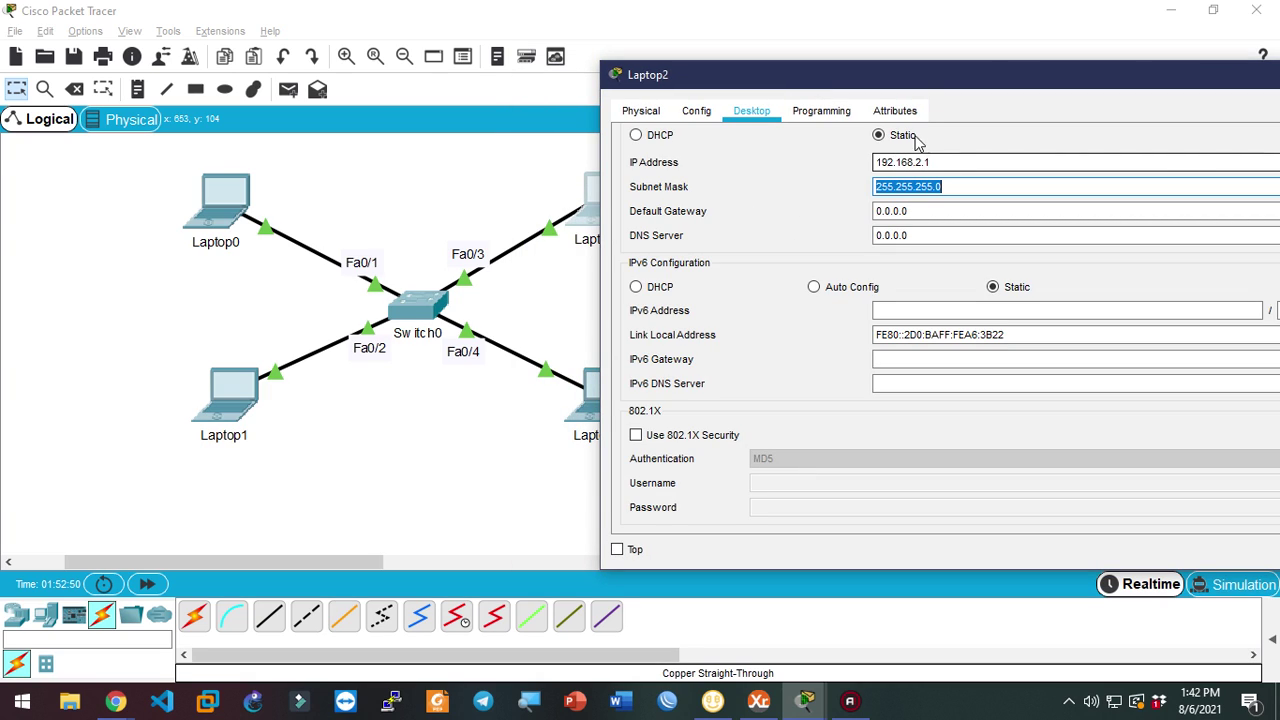
drag(1032, 80, 810, 81)
click(1153, 77)
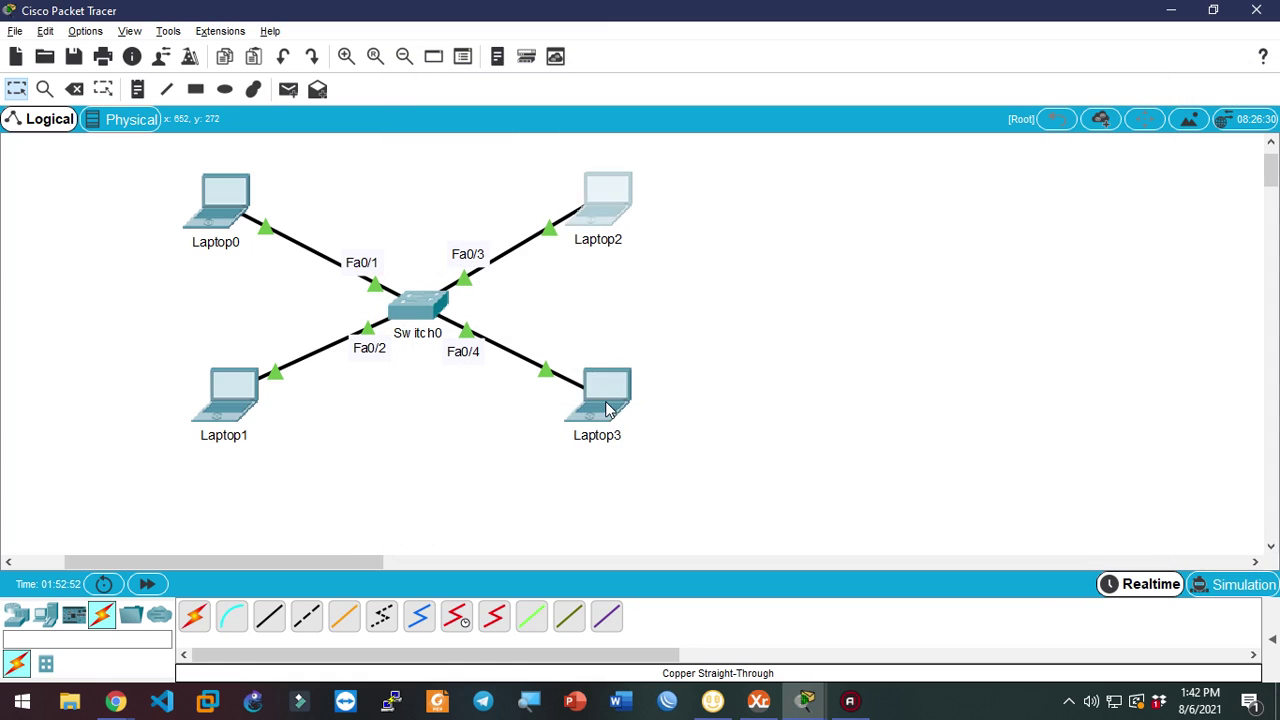
Give Laptop3 the static IP address 192.168.2.2 with subnet mask 255.255.255.0
click(609, 409)
click(392, 123)
click(322, 198)
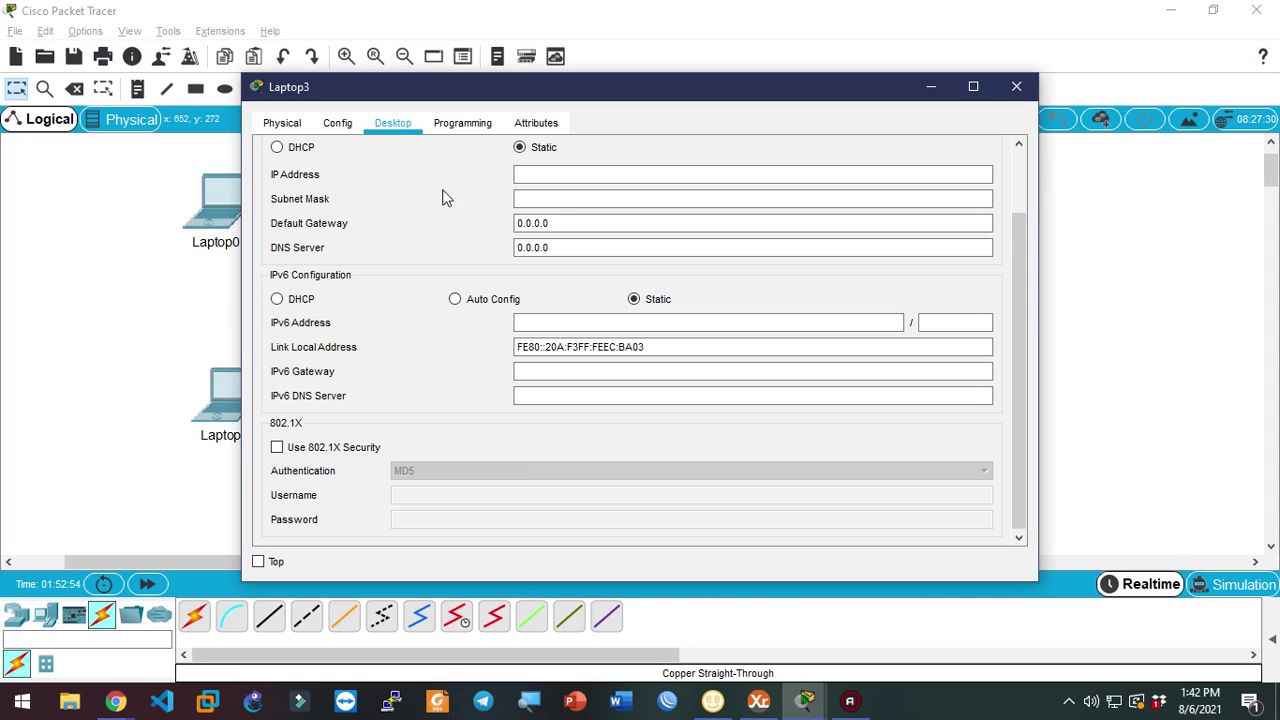
click(628, 172)
text(192.168.2.2)
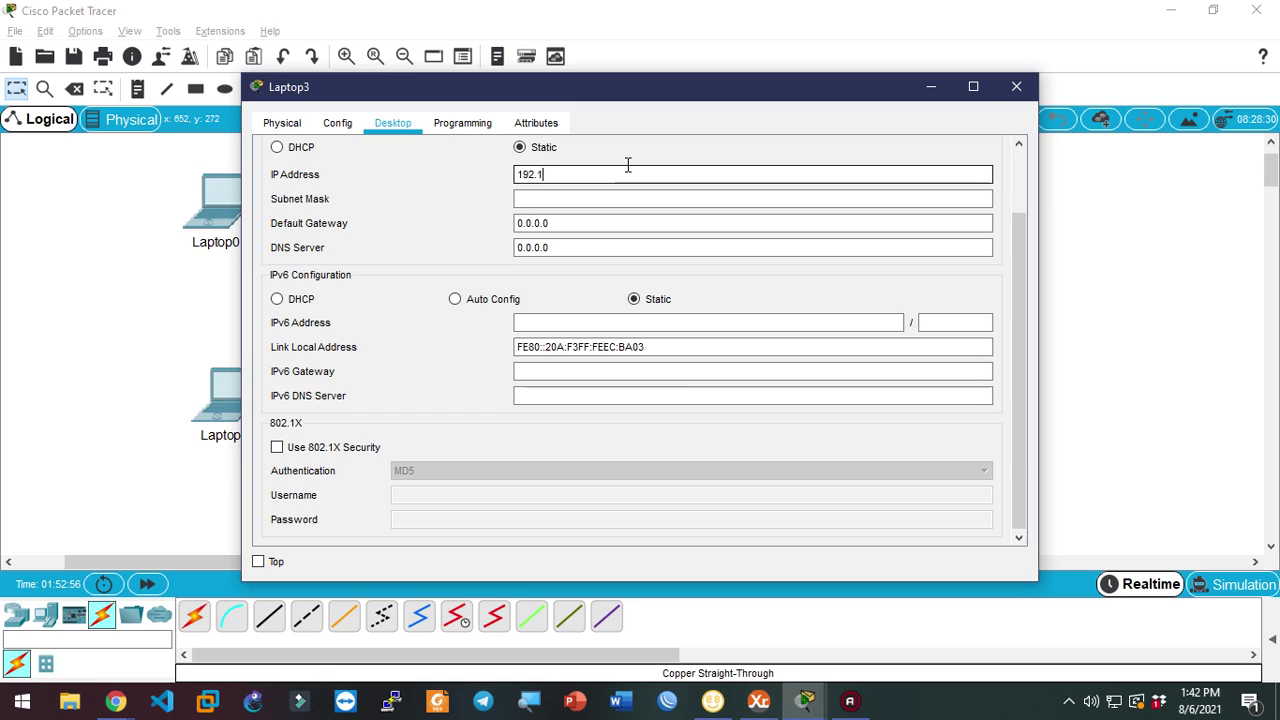
key(Tab)
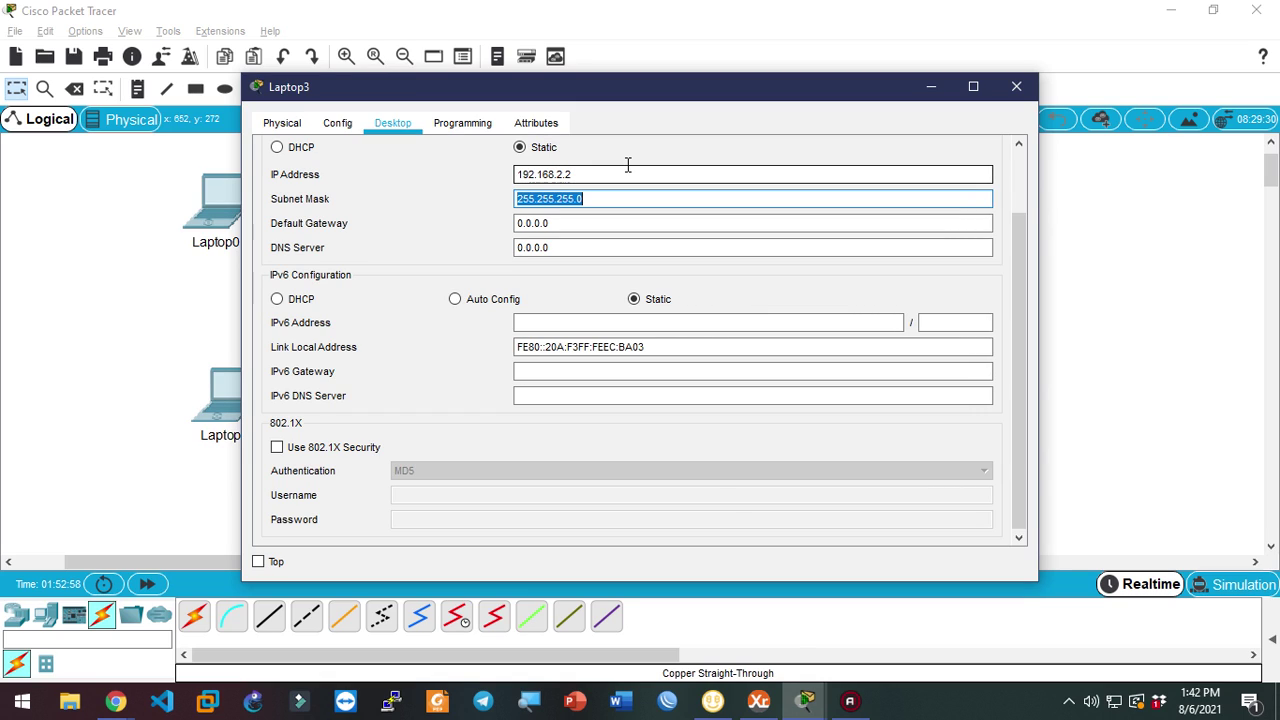
click(1015, 90)
Add the note 192.168.10.0/24 between Laptop0 and Laptop1, and the note 192.168.2.0/24 between Laptop2 and Laptop3
click(138, 89)
click(200, 287)
text(192.168.10.0/2)
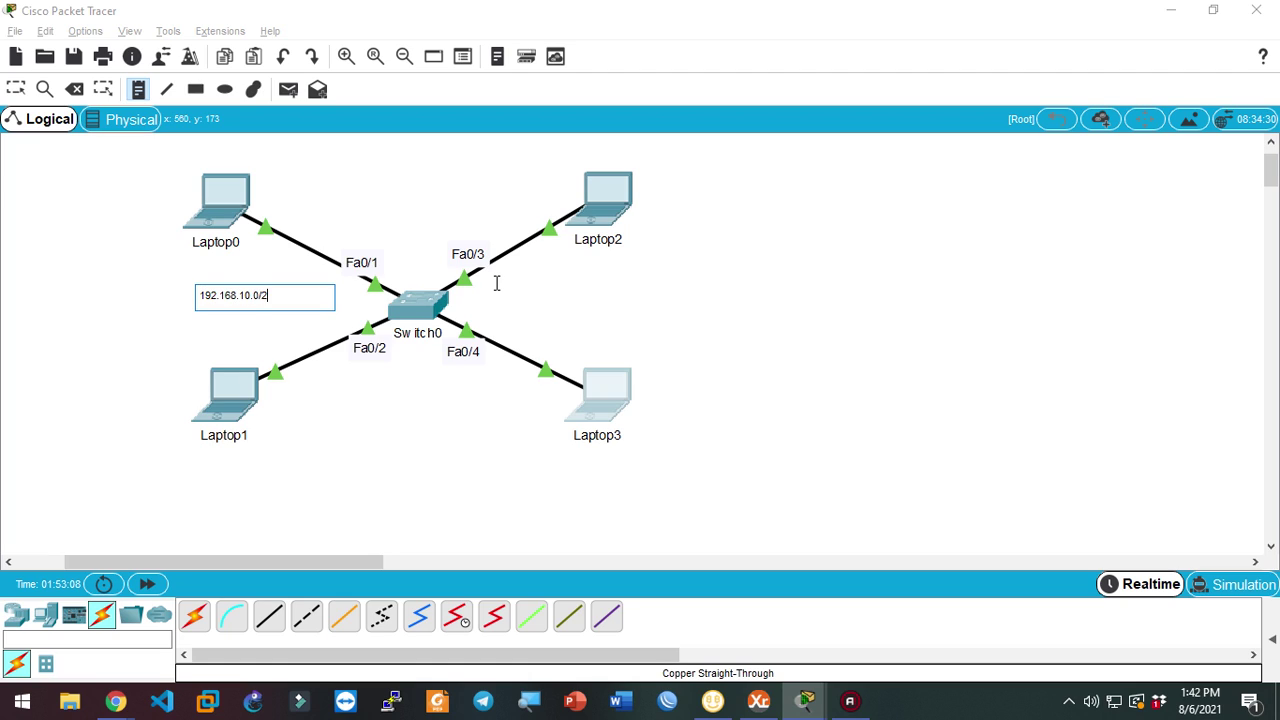
click(549, 297)
key(n)
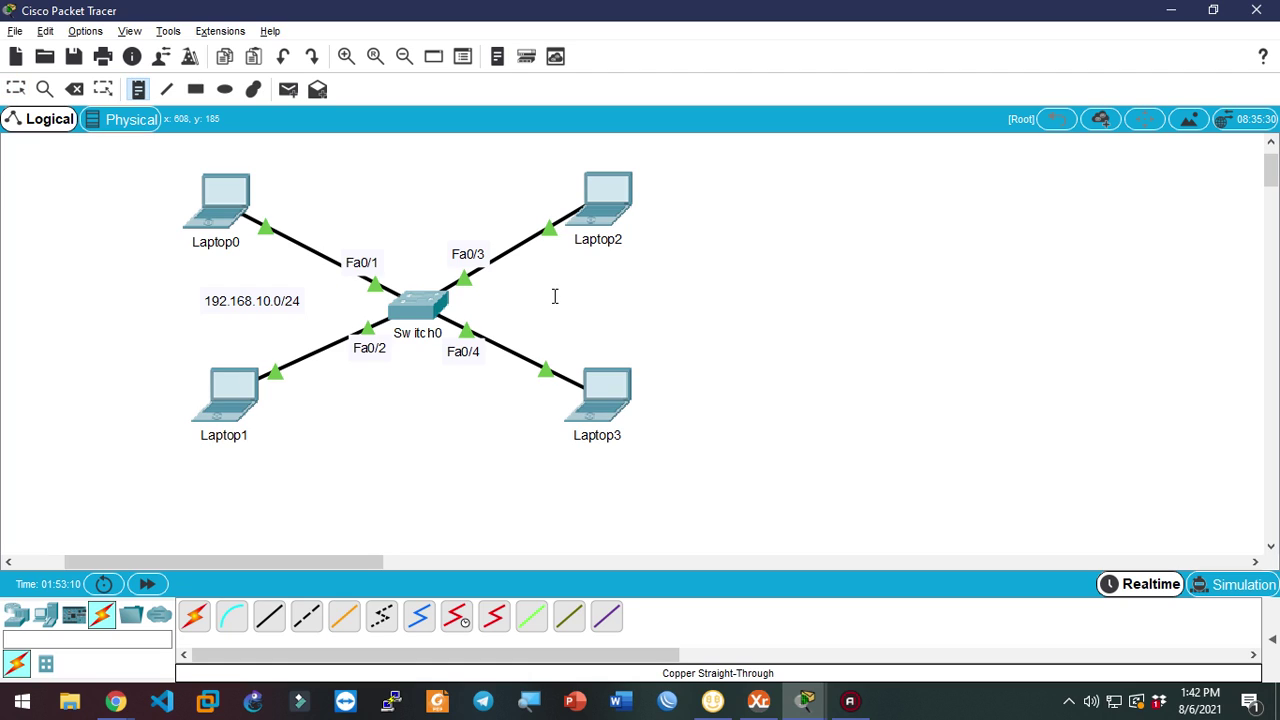
click(551, 296)
text(192.168.2.0/24)
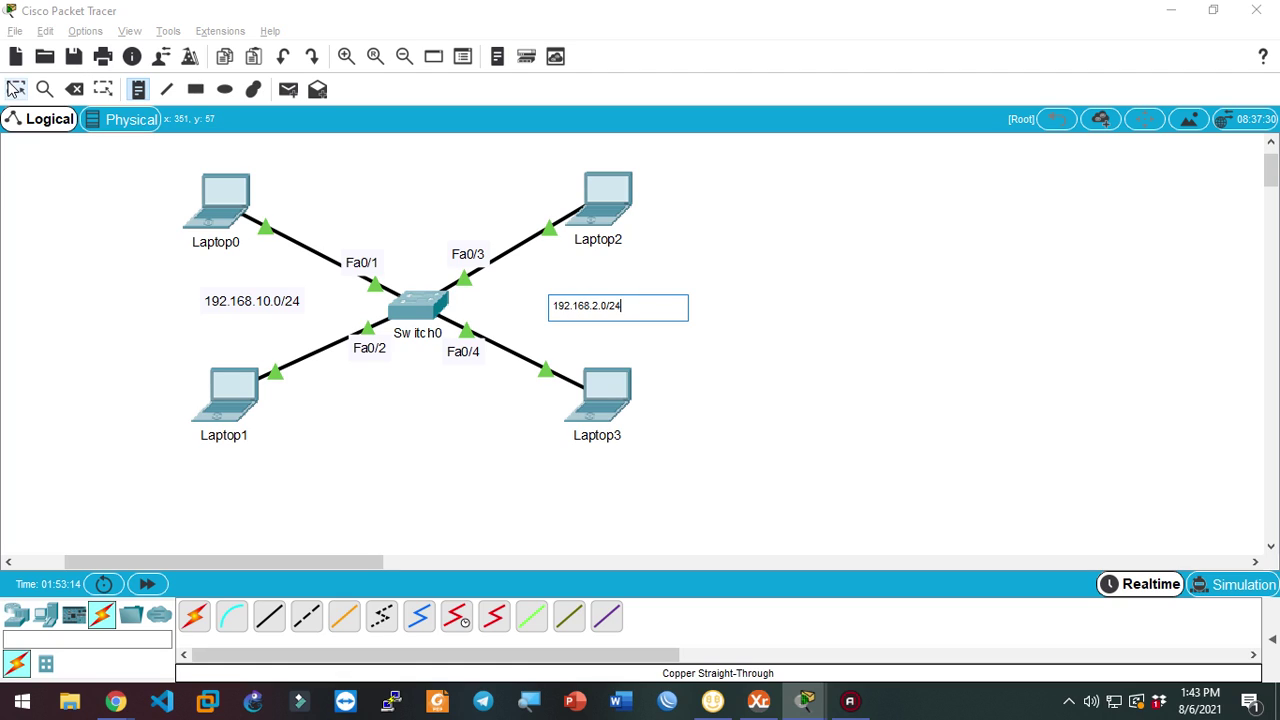
Correct the network note between Laptop0 and Laptop1 to read 192.168.1.0/24
click(16, 89)
double_click(266, 308)
drag(240, 300, 247, 300)
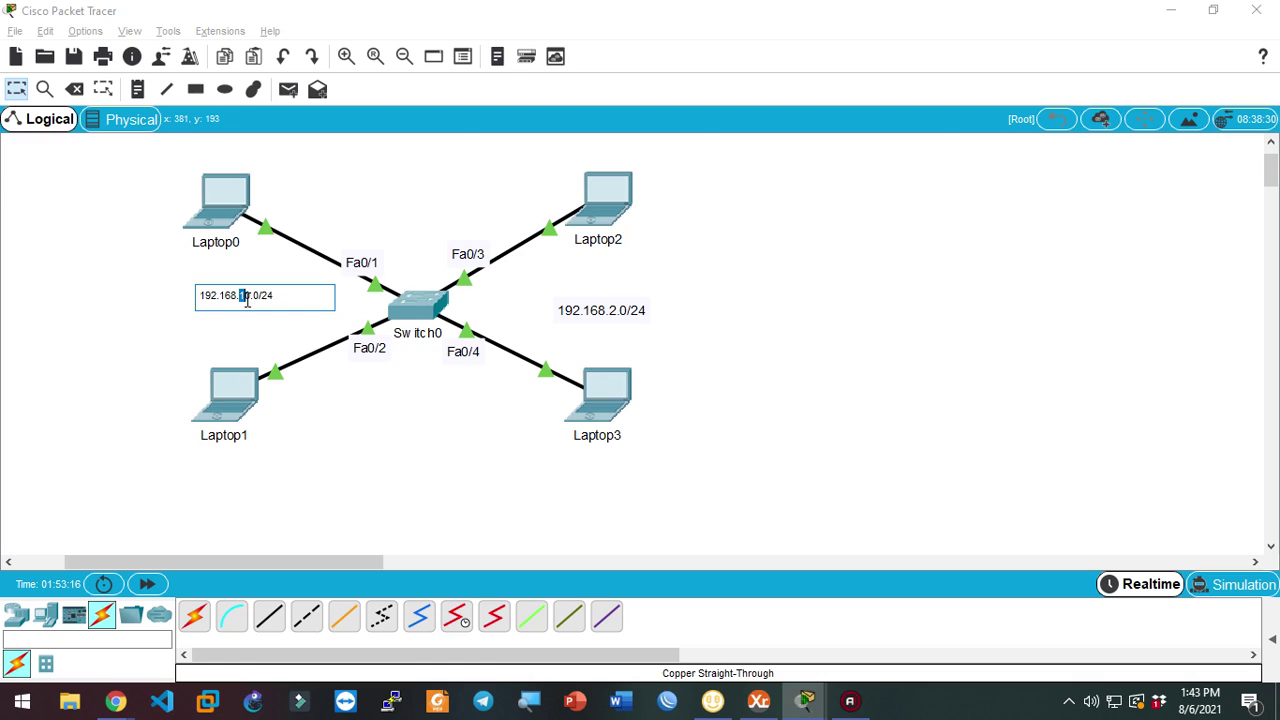
click(251, 295)
key(shift+Left)
key(BackSpace)
click(450, 197)
Draw a black-outlined rectangle filled with light cyan #8af4ff around Laptop0, Laptop1 and their network note
drag(126, 166, 377, 468)
click(195, 89)
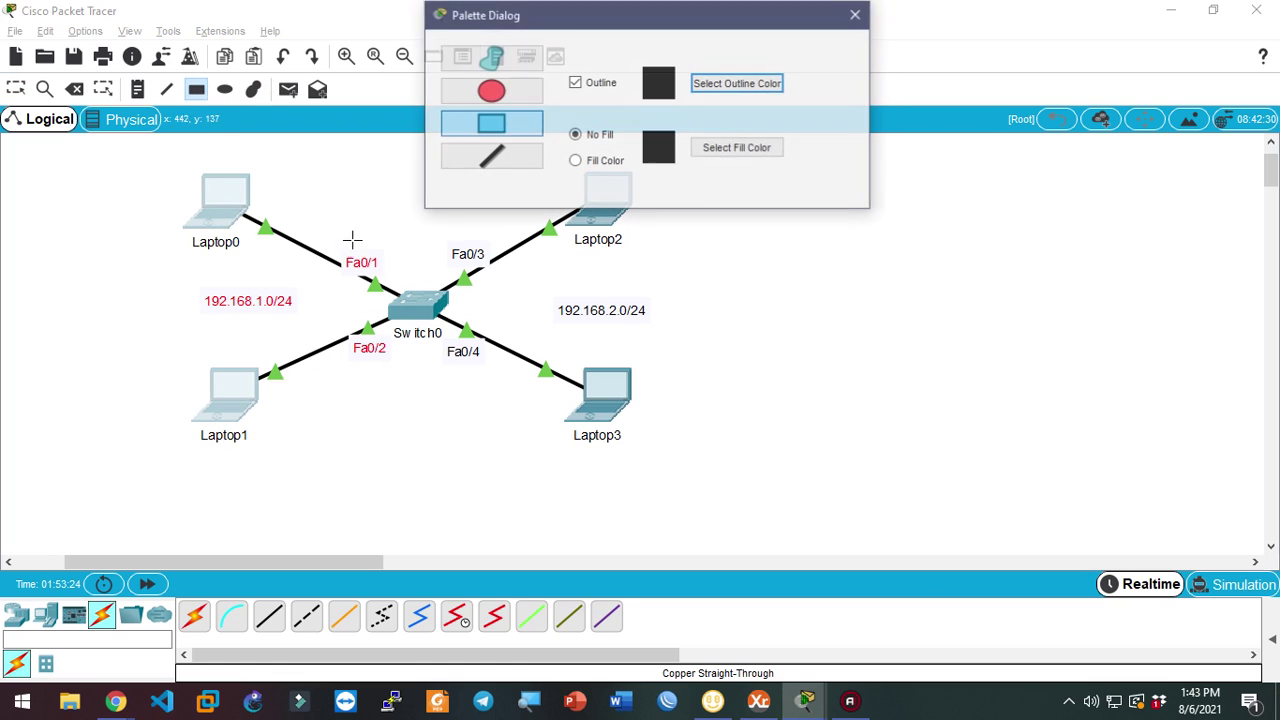
click(576, 161)
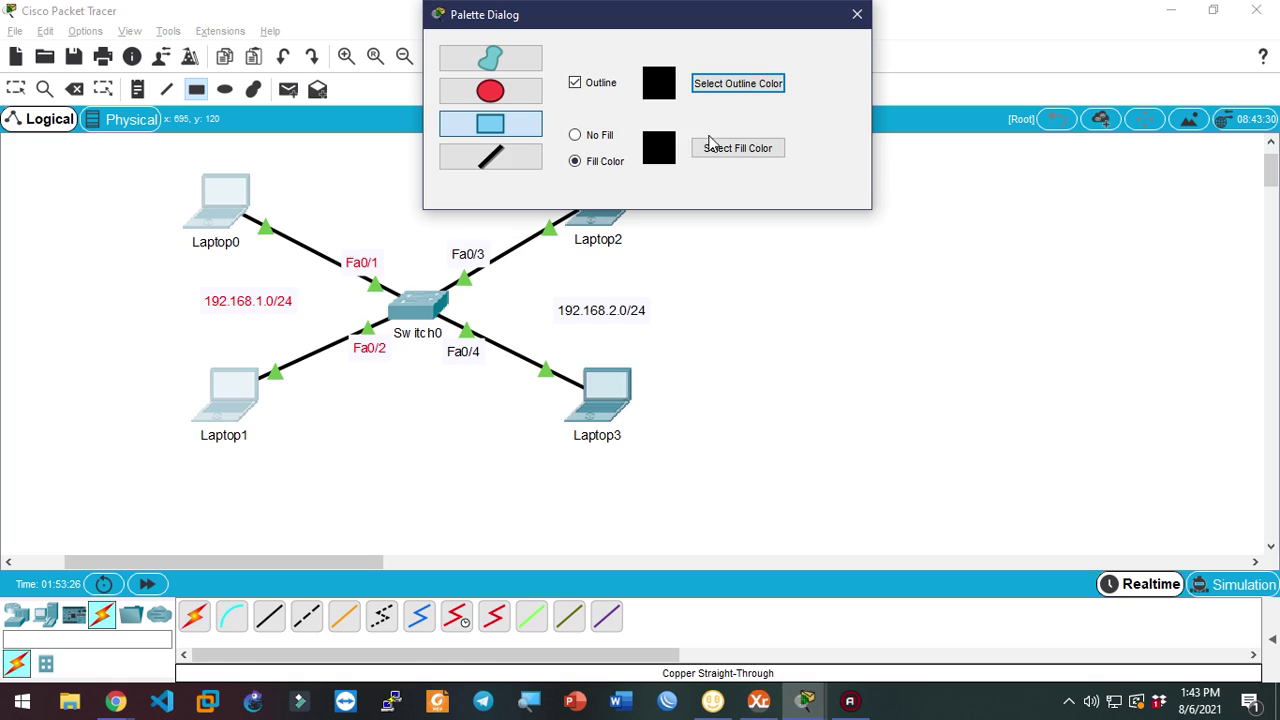
click(722, 148)
click(727, 275)
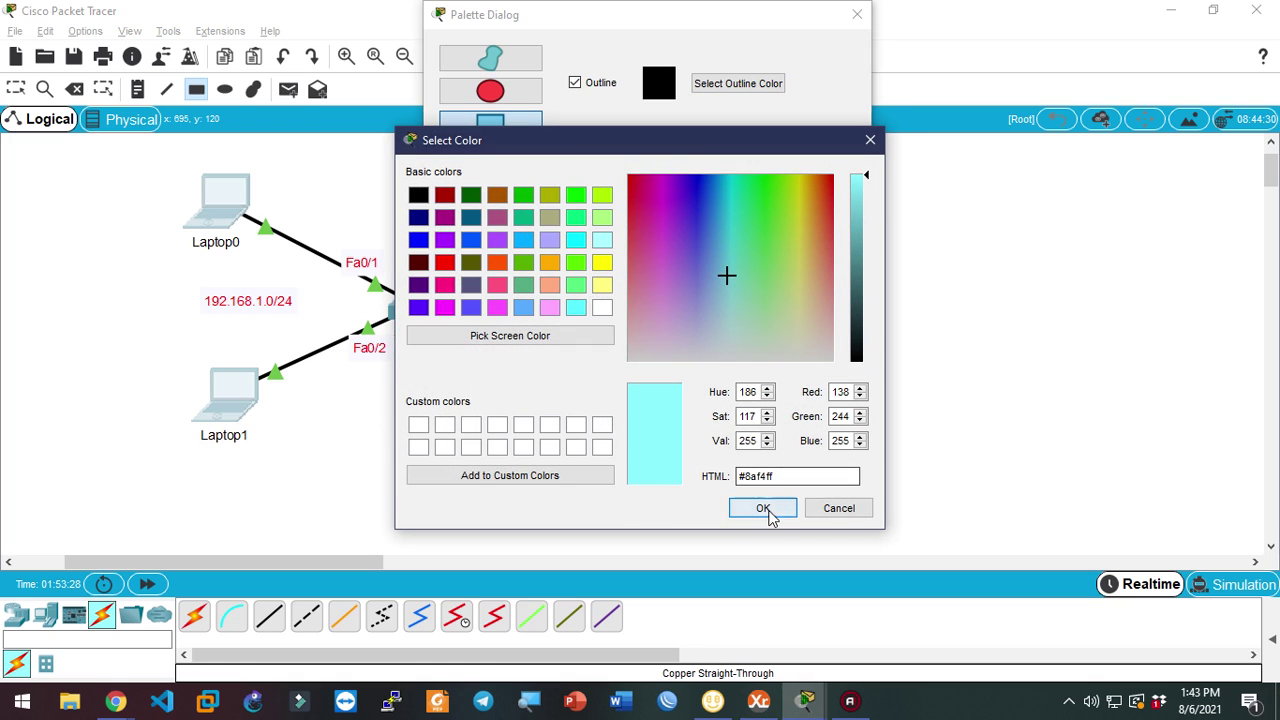
click(764, 510)
drag(130, 146, 409, 459)
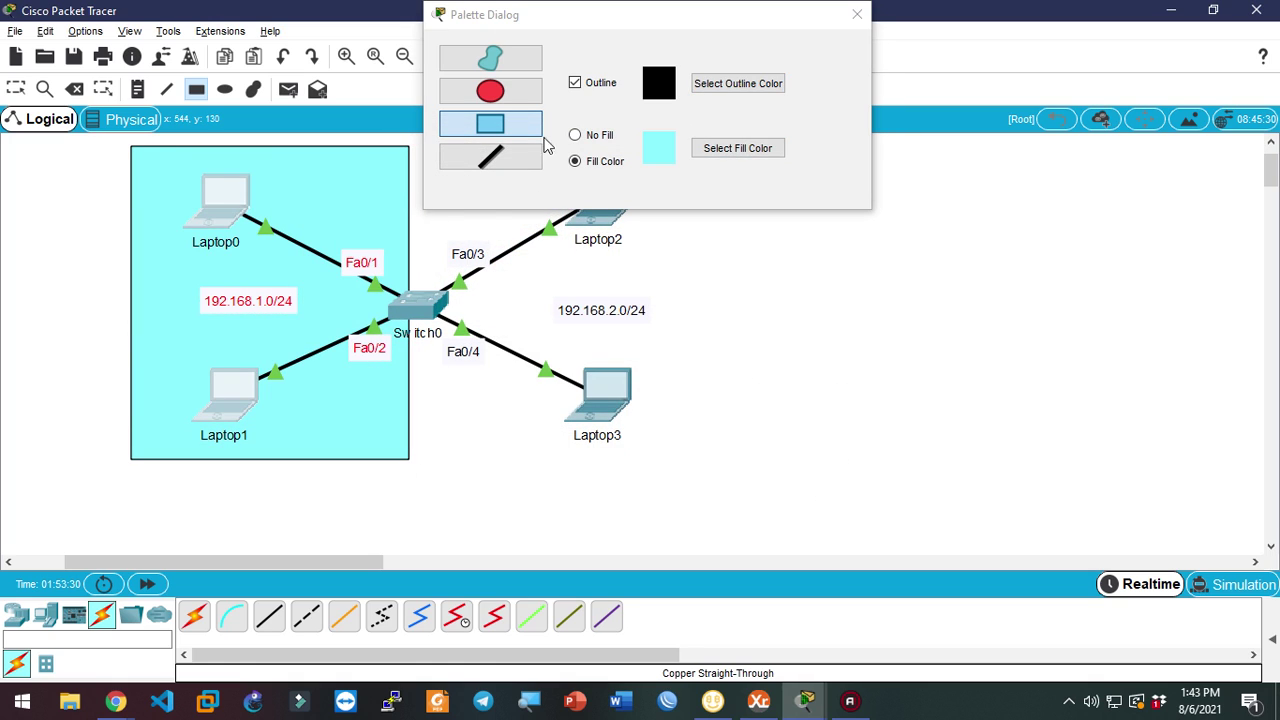
Draw a black-outlined rectangle filled with light green around Laptop2, Laptop3 and their network note, and finish drawing shapes
drag(620, 24, 1027, 64)
click(1141, 189)
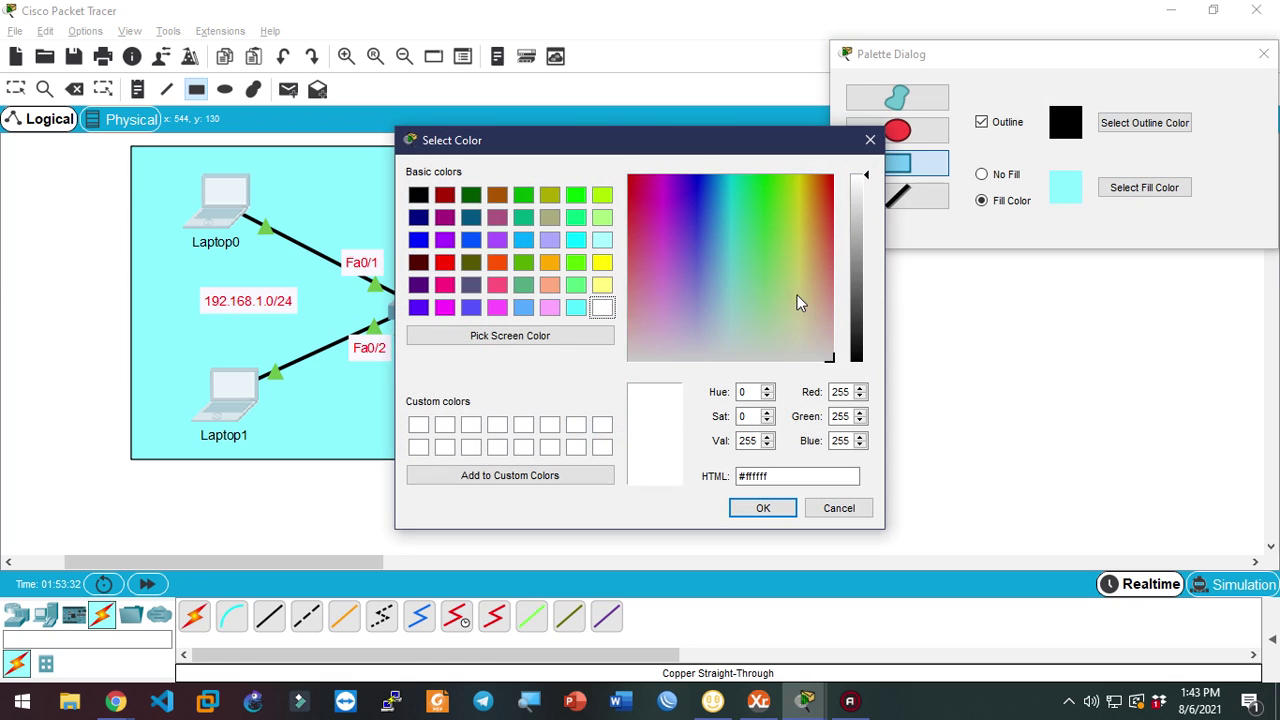
click(781, 288)
click(763, 508)
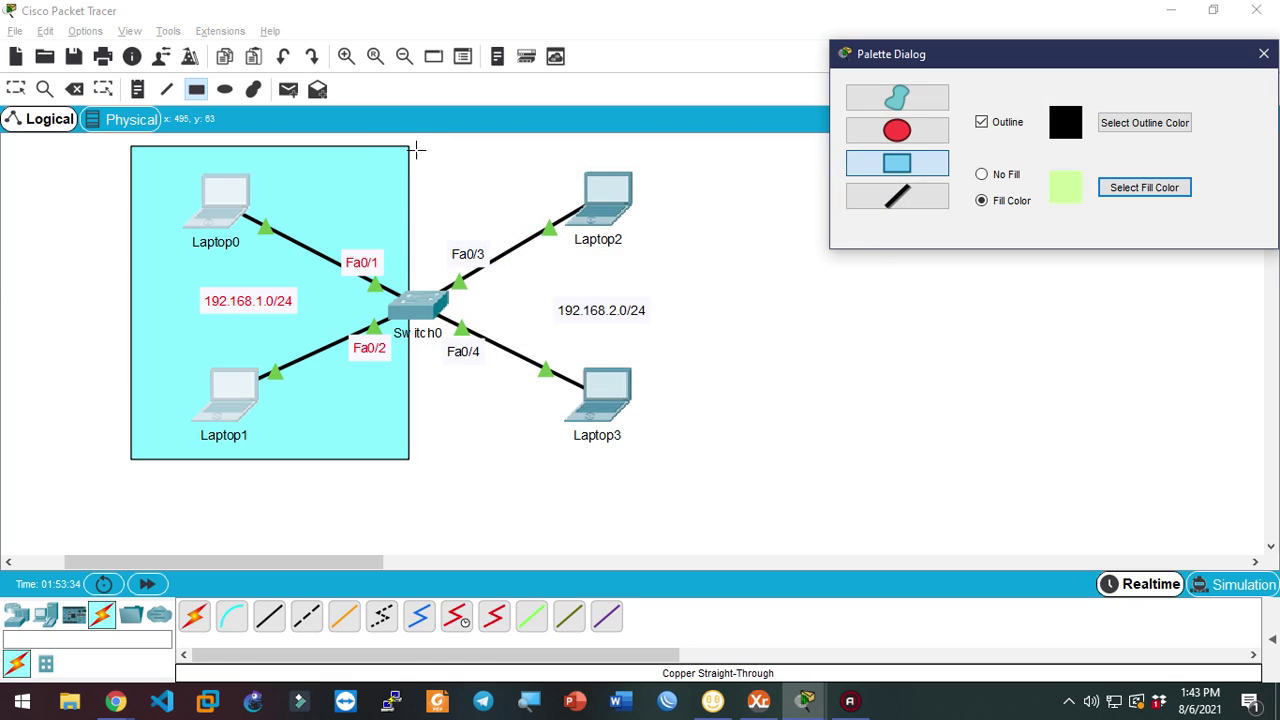
drag(417, 146, 716, 461)
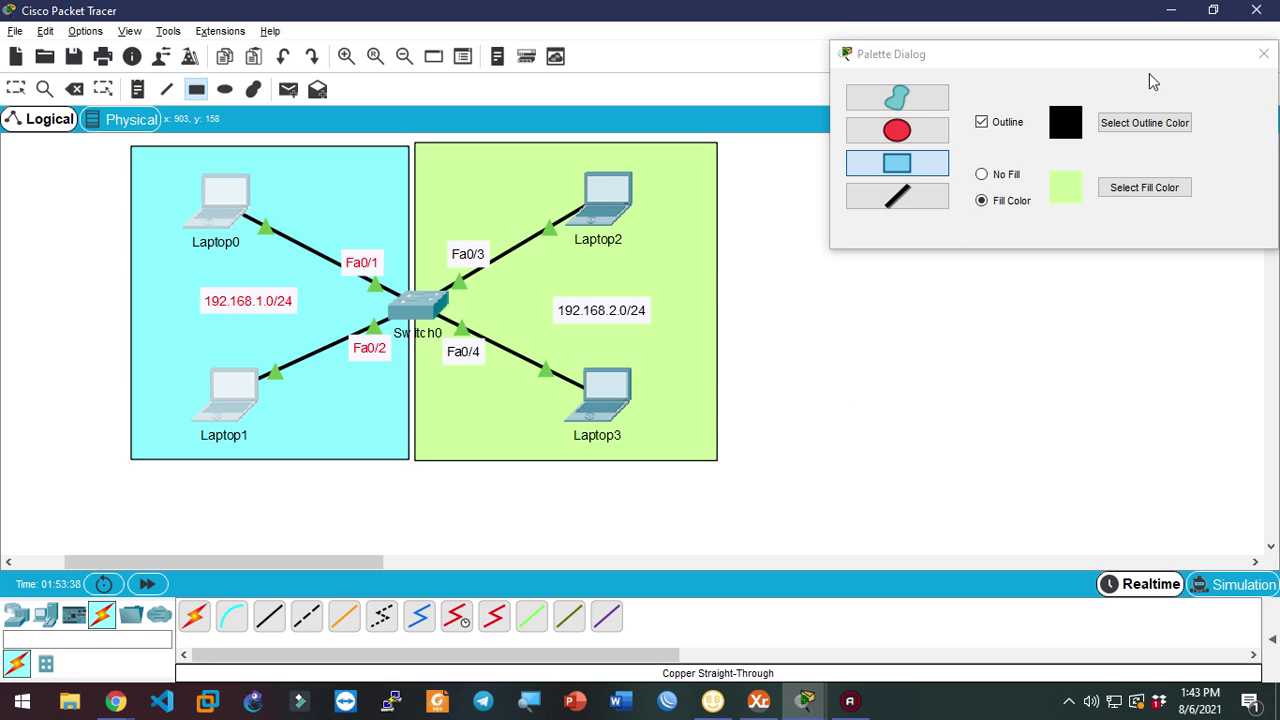
drag(1090, 62, 913, 182)
click(1087, 174)
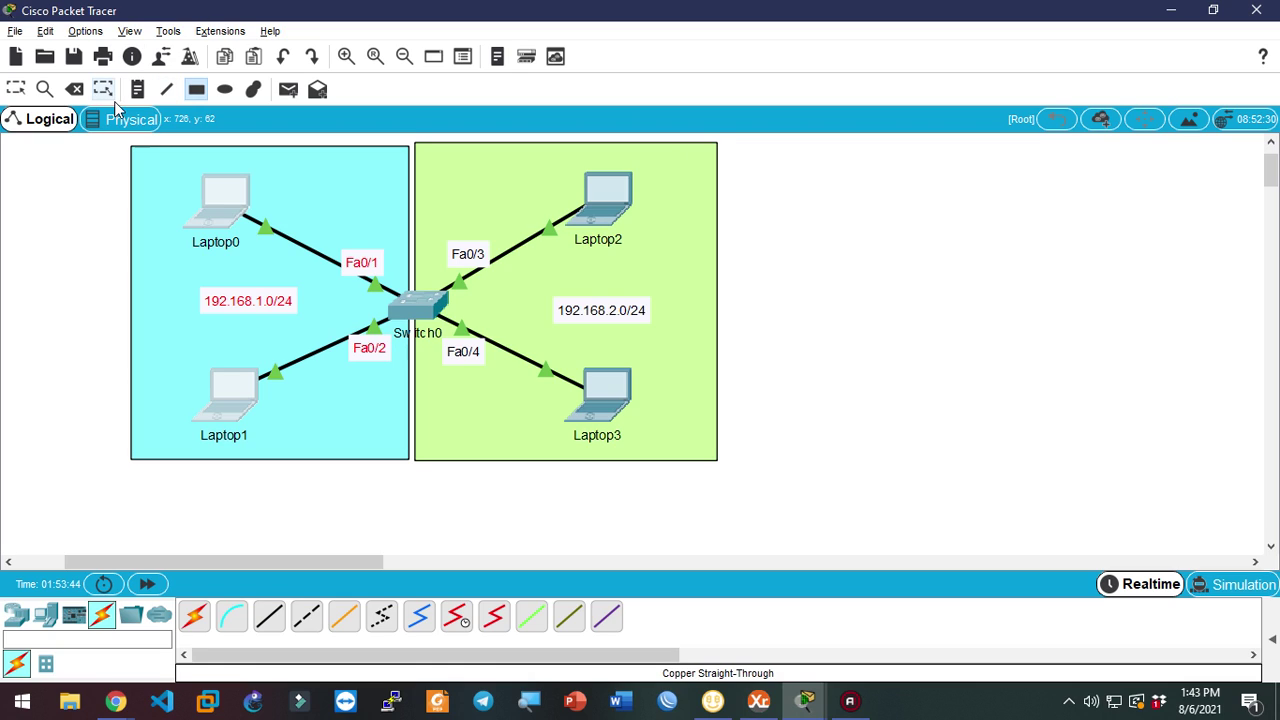
Show the PDU list and test connectivity within each VLAN with simple PDUs from Laptop0 to Laptop1 and Laptop2 to Laptop3
click(287, 92)
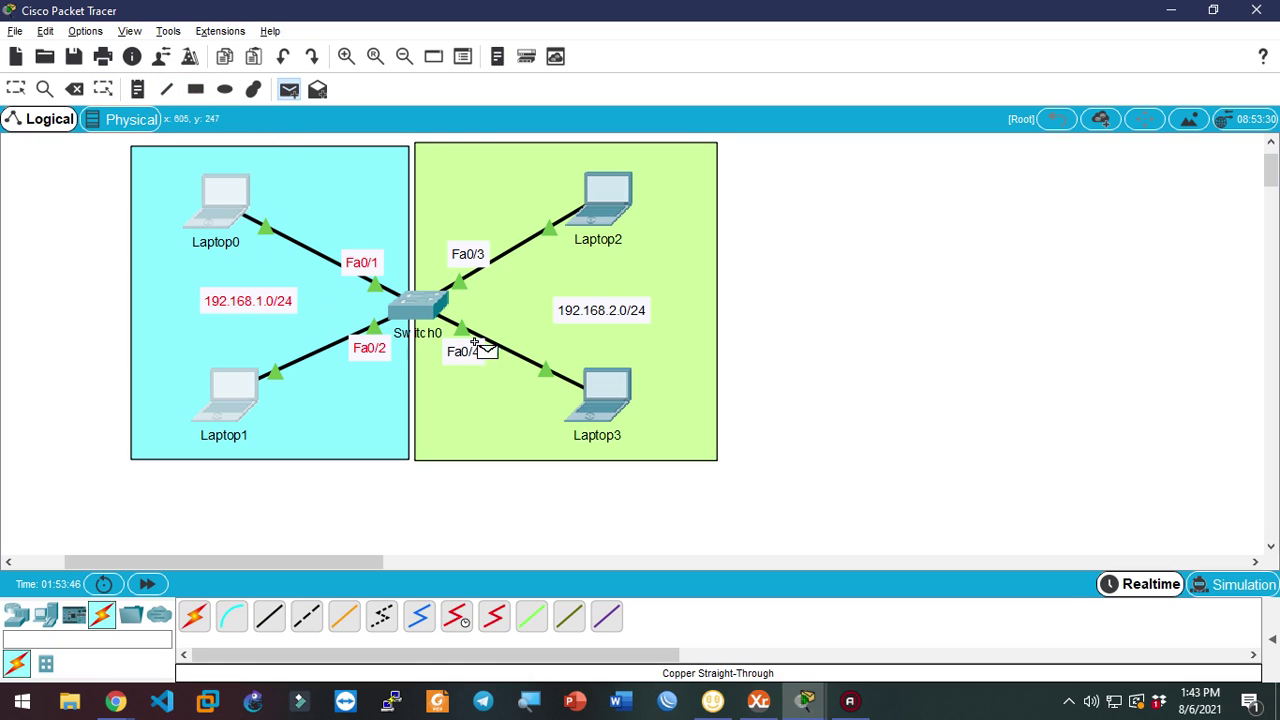
click(1272, 639)
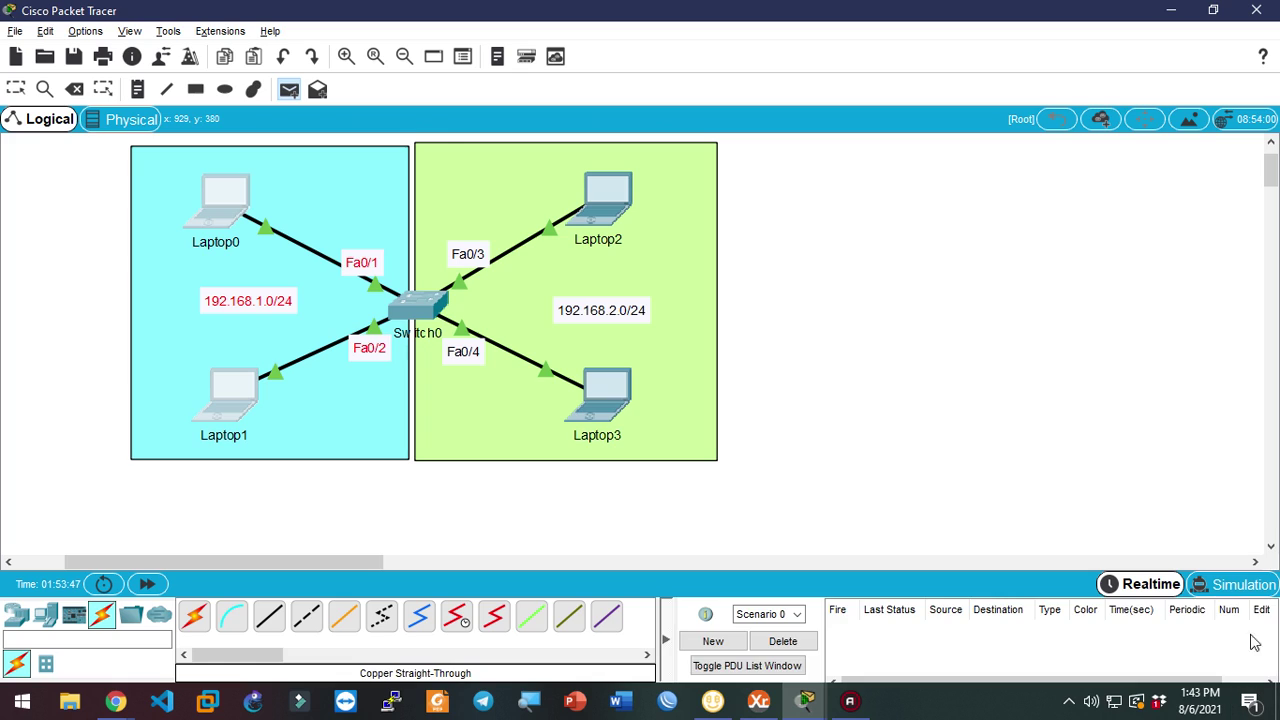
click(226, 206)
click(250, 401)
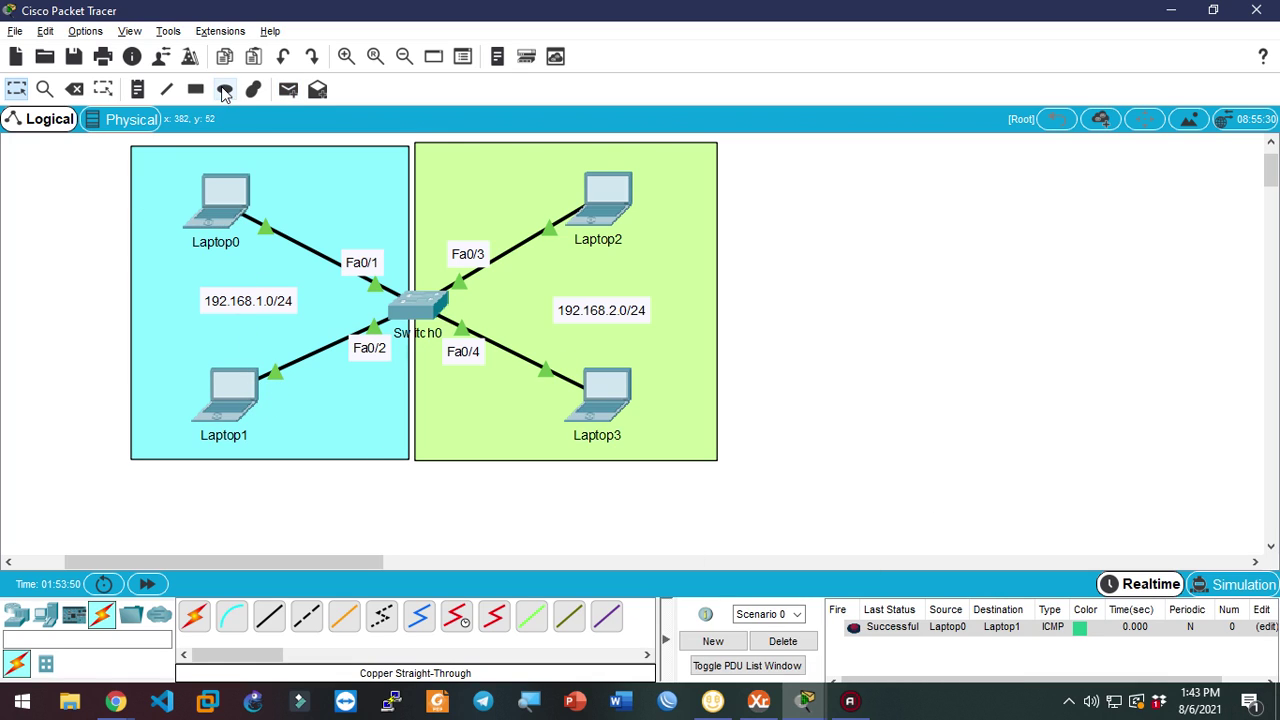
click(288, 90)
click(627, 208)
click(628, 402)
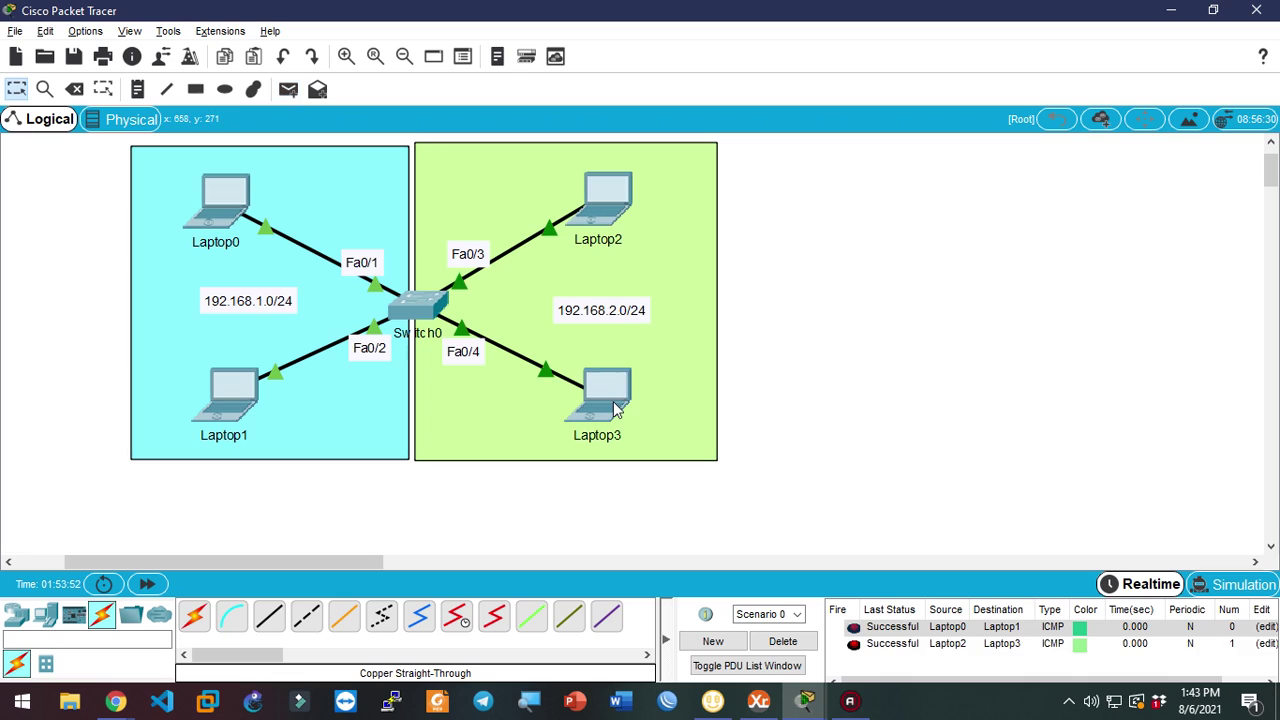
Test connectivity between the two VLANs by sending a simple PDU from Laptop0 to Laptop2
click(288, 90)
click(224, 200)
click(598, 205)
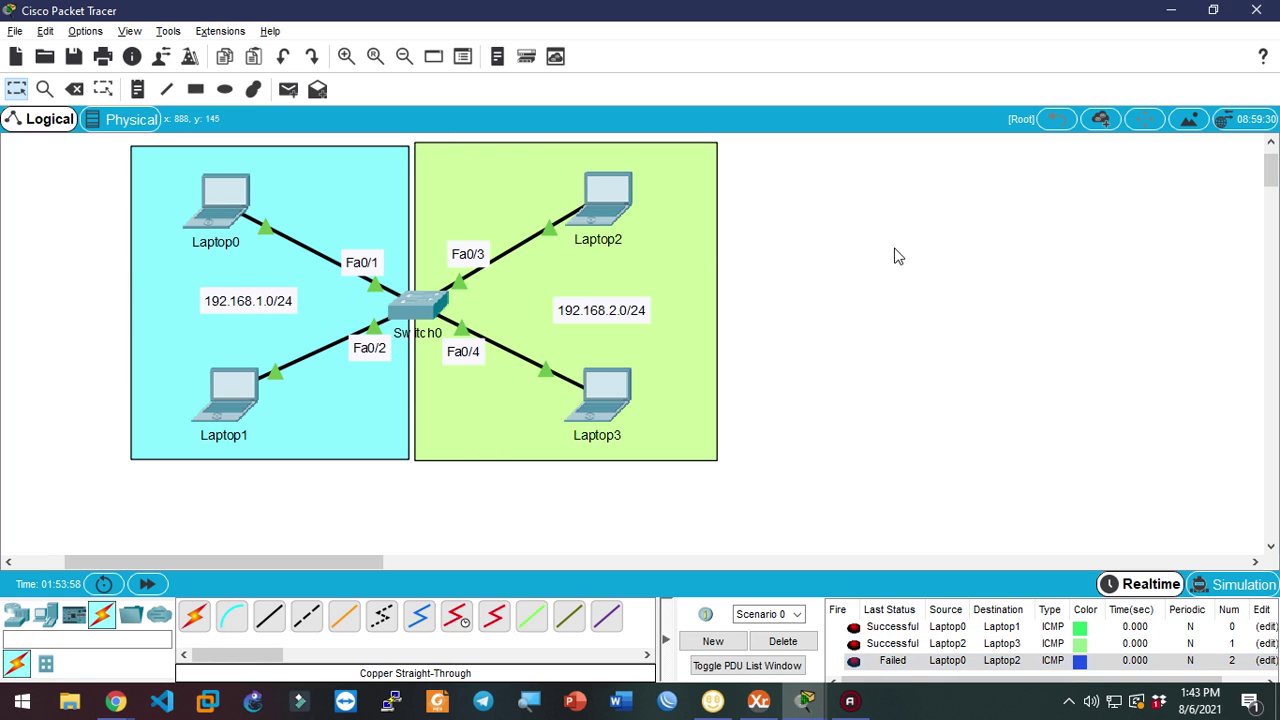
Set Laptop2's static IP address to 192.168.1.3 and close its configuration
click(613, 206)
click(334, 205)
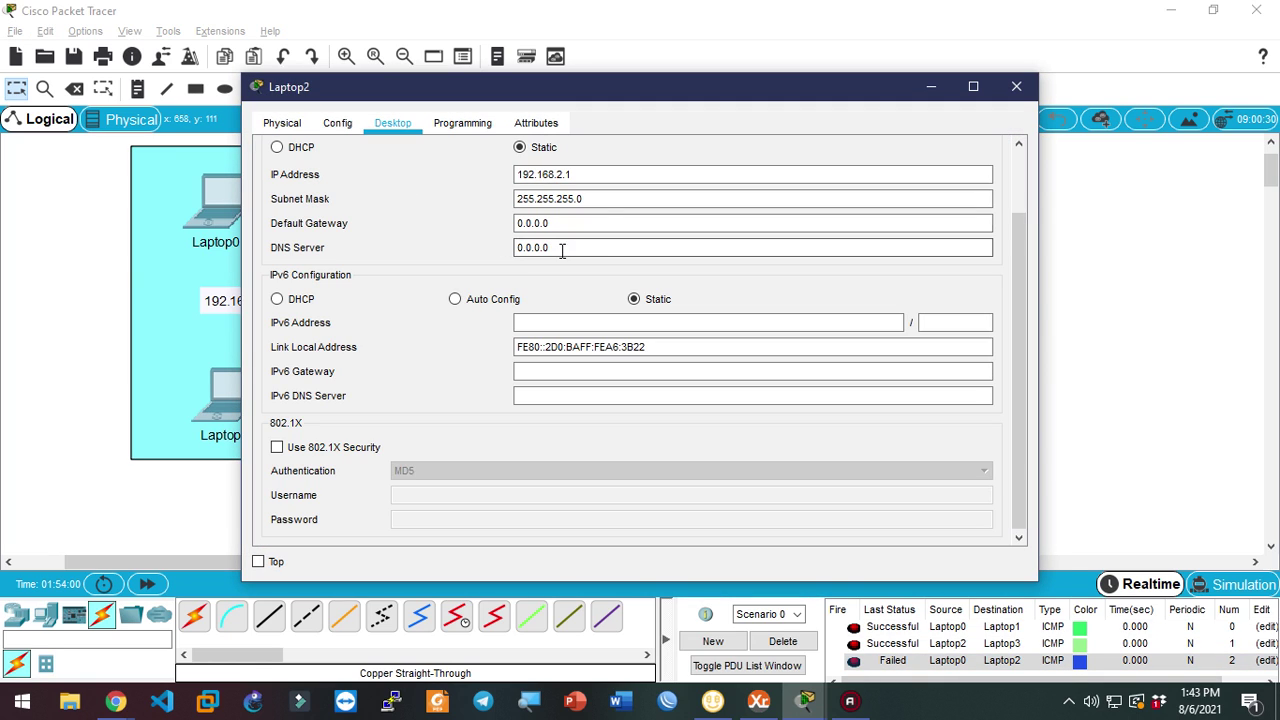
drag(572, 174, 564, 174)
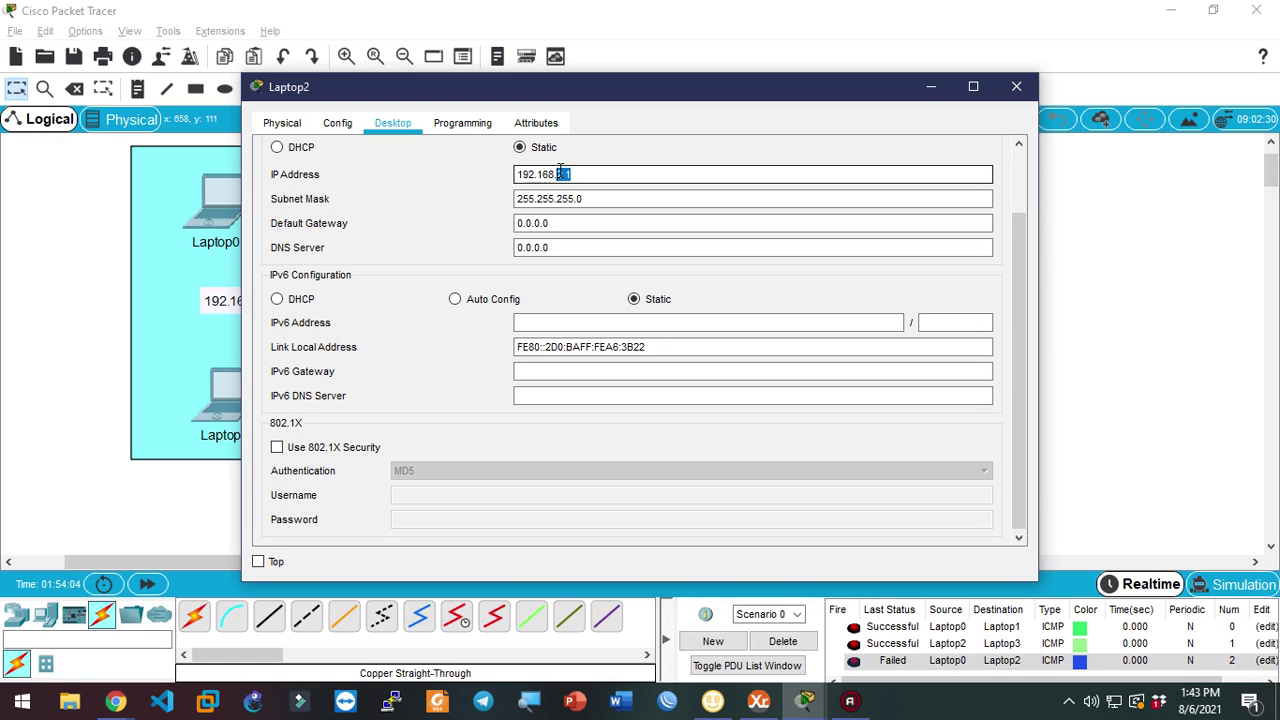
text(1.3)
click(1016, 86)
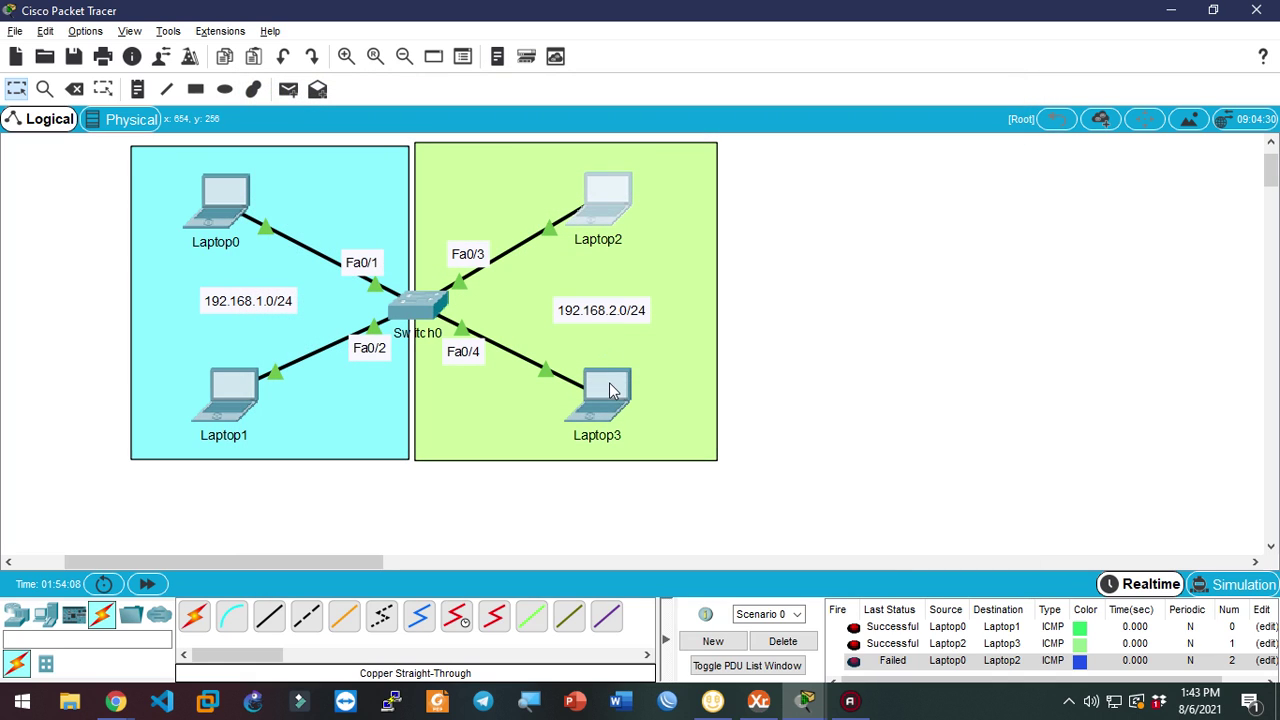
Set Laptop3's static IP address to 192.168.1.4 and close its configuration
click(614, 390)
click(343, 189)
click(560, 174)
drag(558, 174, 682, 172)
text(1.4)
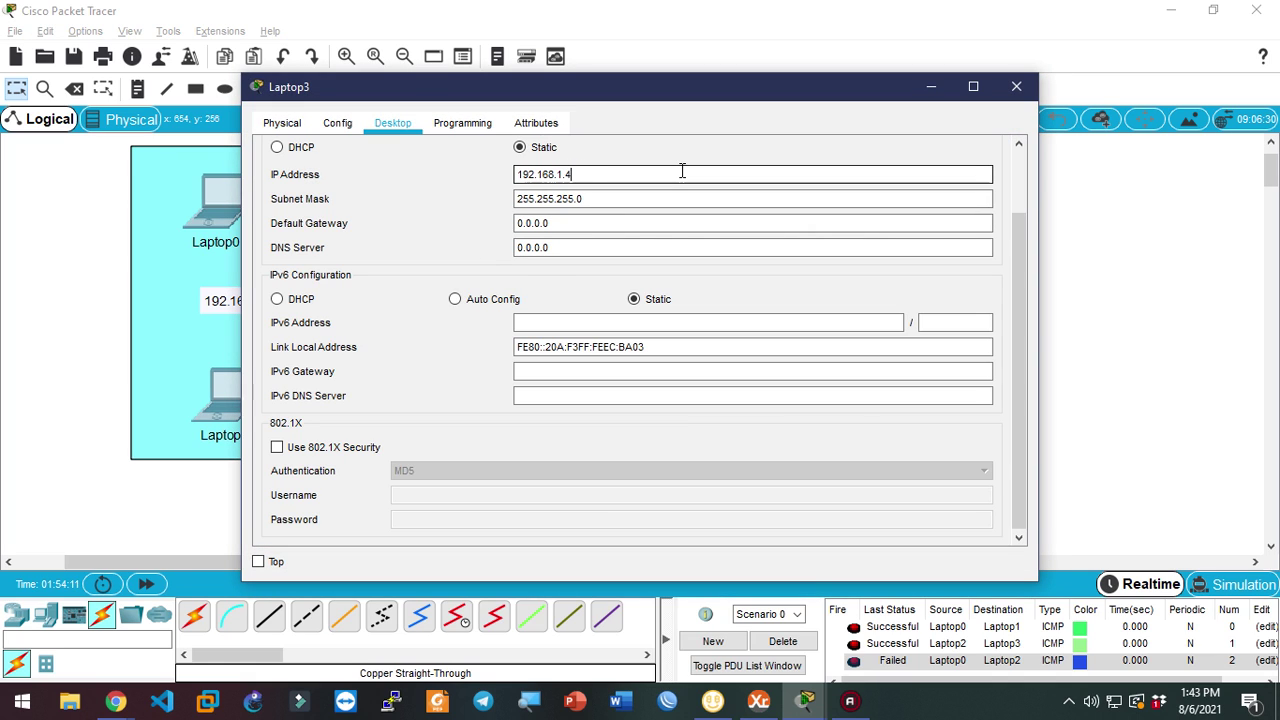
click(1016, 86)
Delete the scenario's earlier PDU results and send a simple PDU from Laptop0 to Laptop2
click(783, 641)
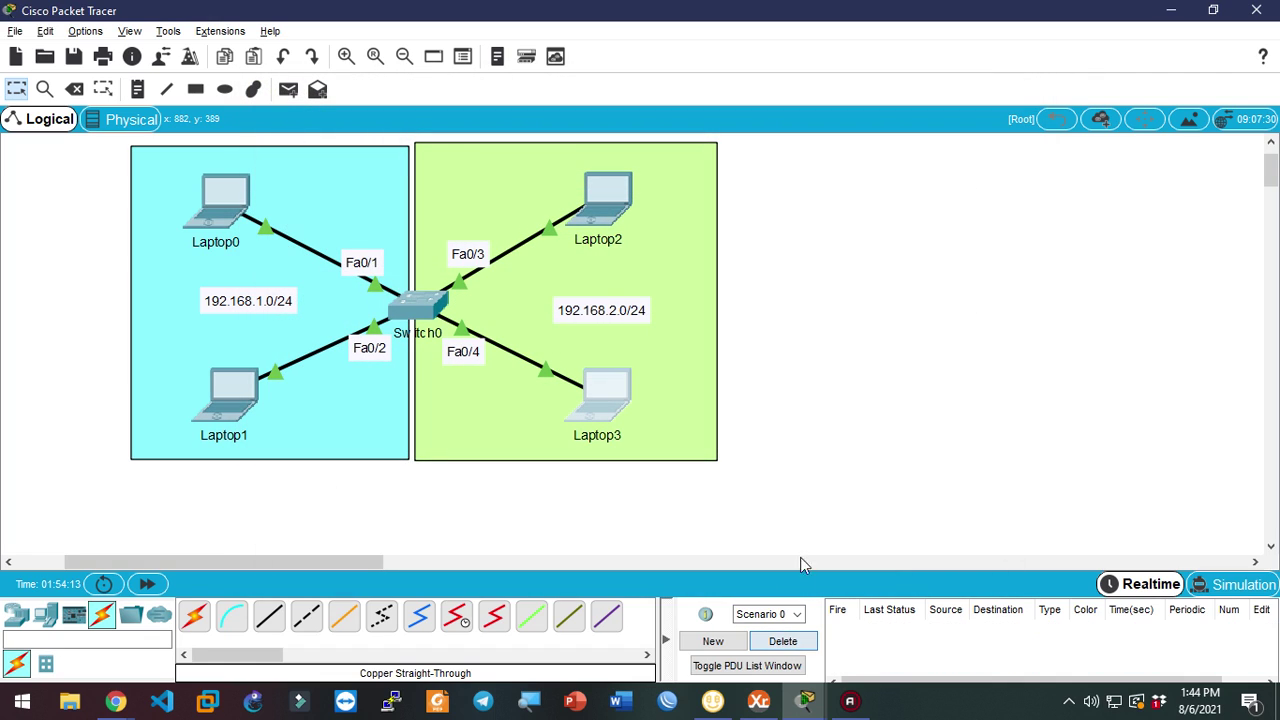
click(288, 89)
click(232, 205)
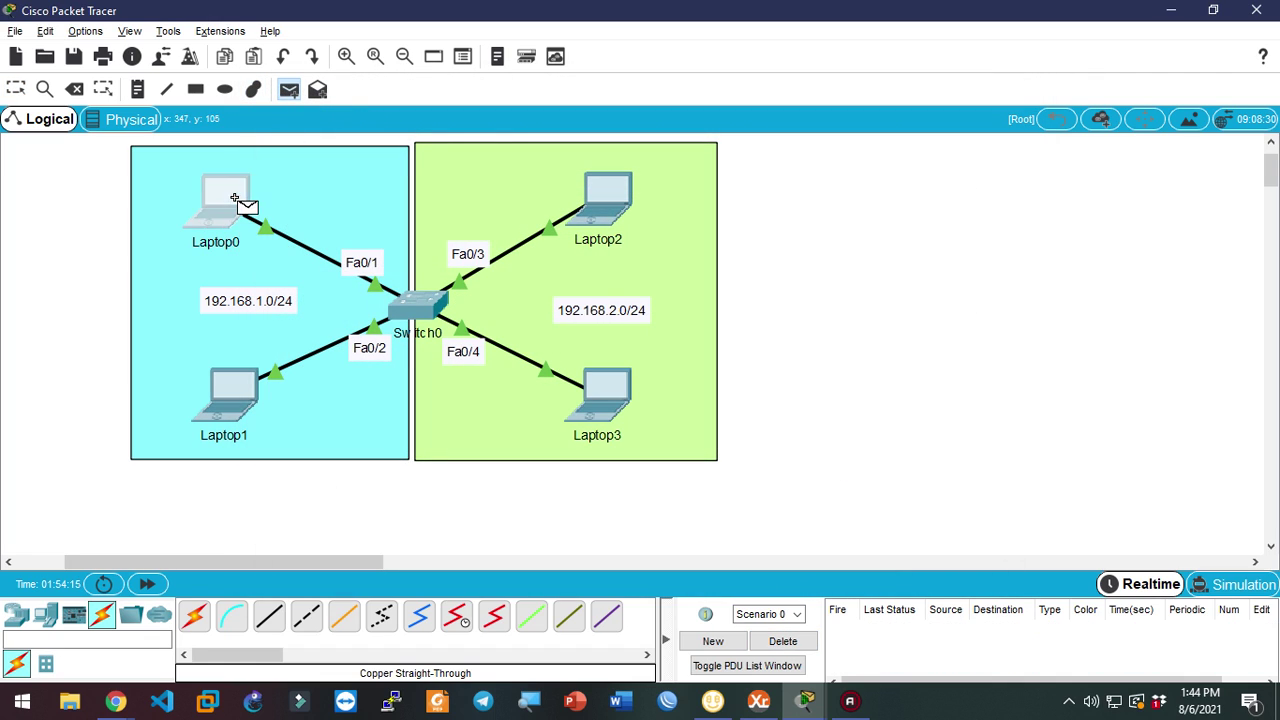
click(600, 198)
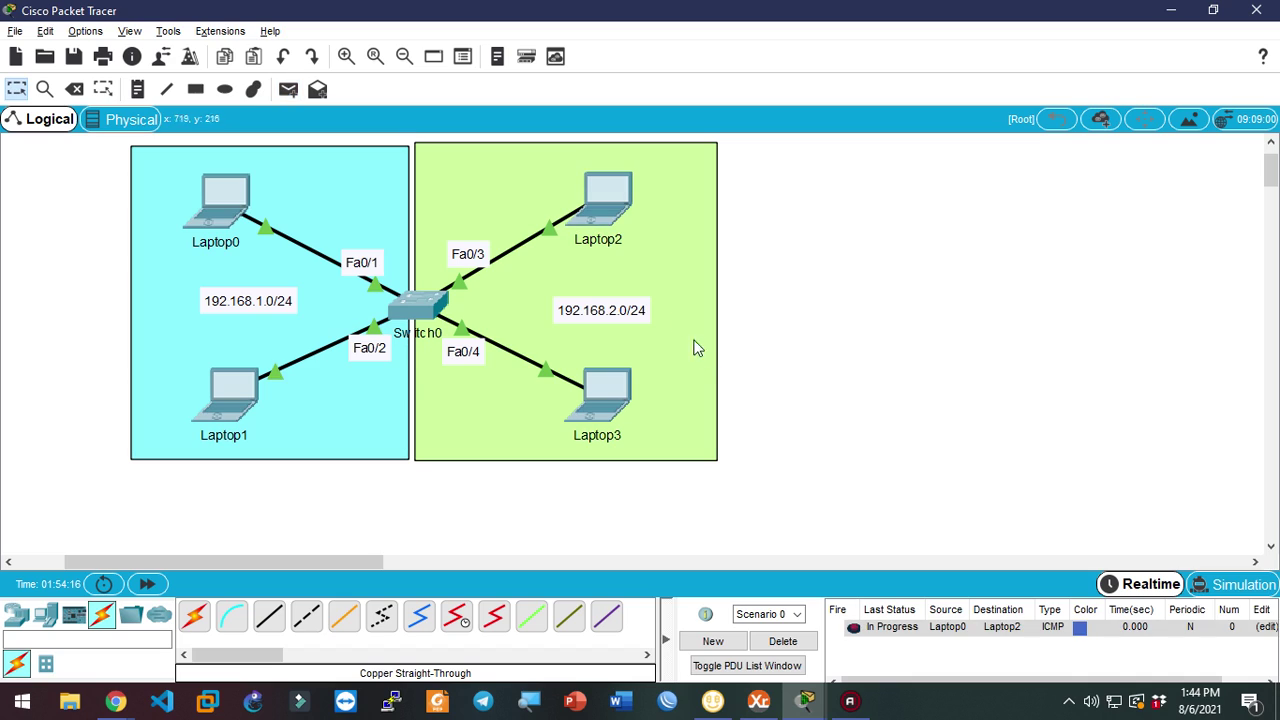
Send a simple PDU from Laptop2 to Laptop3 to test connectivity within their VLAN
click(288, 89)
click(602, 205)
click(605, 395)
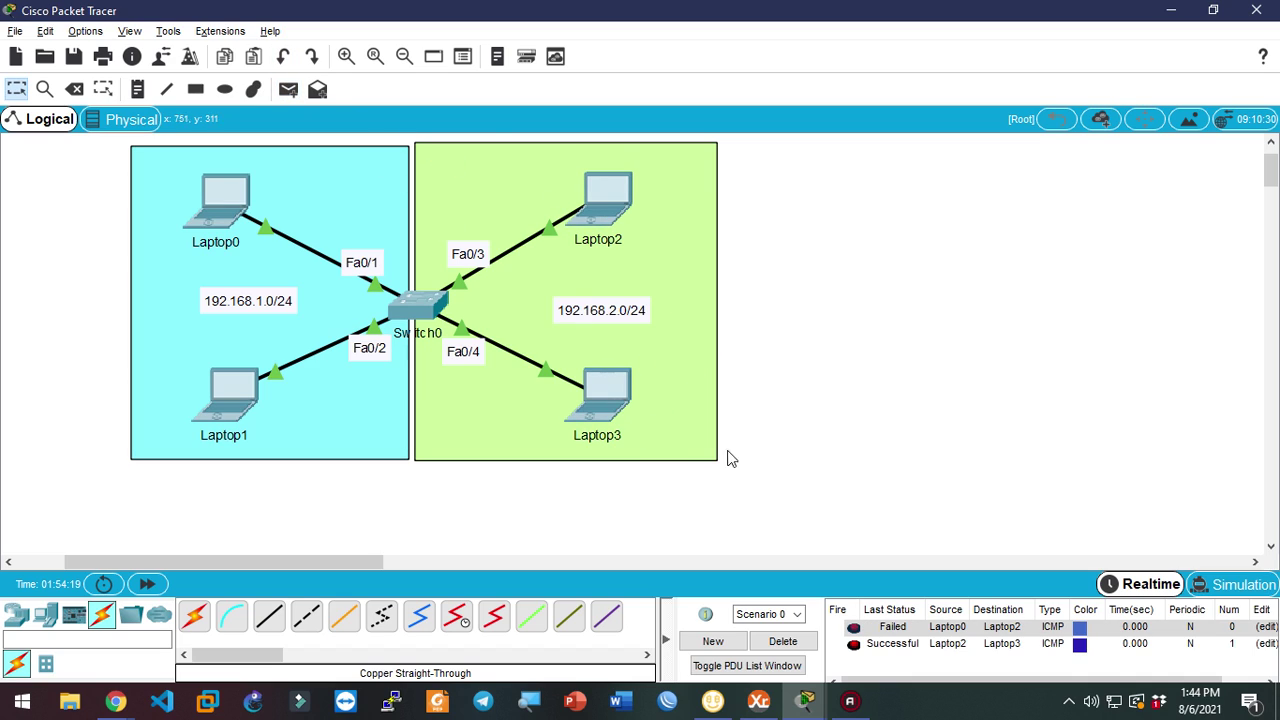
Delete the scenario's PDU results again and send a simple PDU from Laptop1 to Laptop2
click(783, 641)
click(288, 89)
click(240, 390)
click(607, 200)
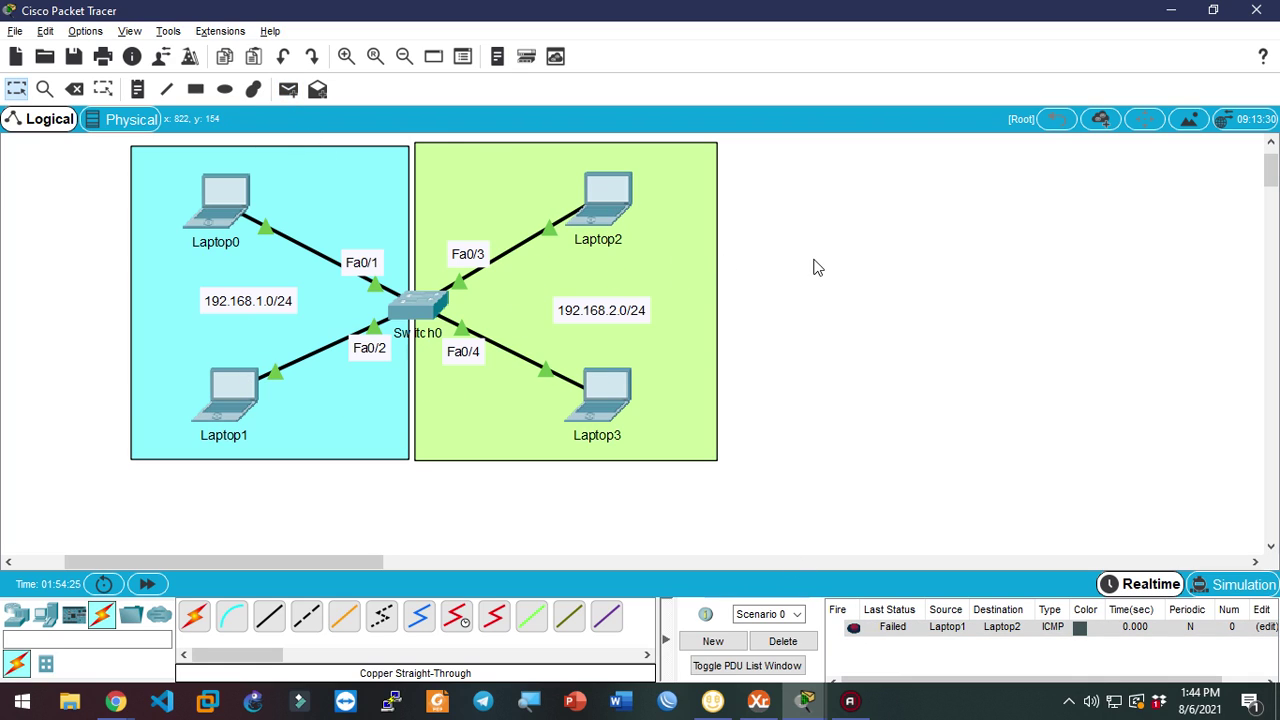
drag(714, 349, 715, 356)
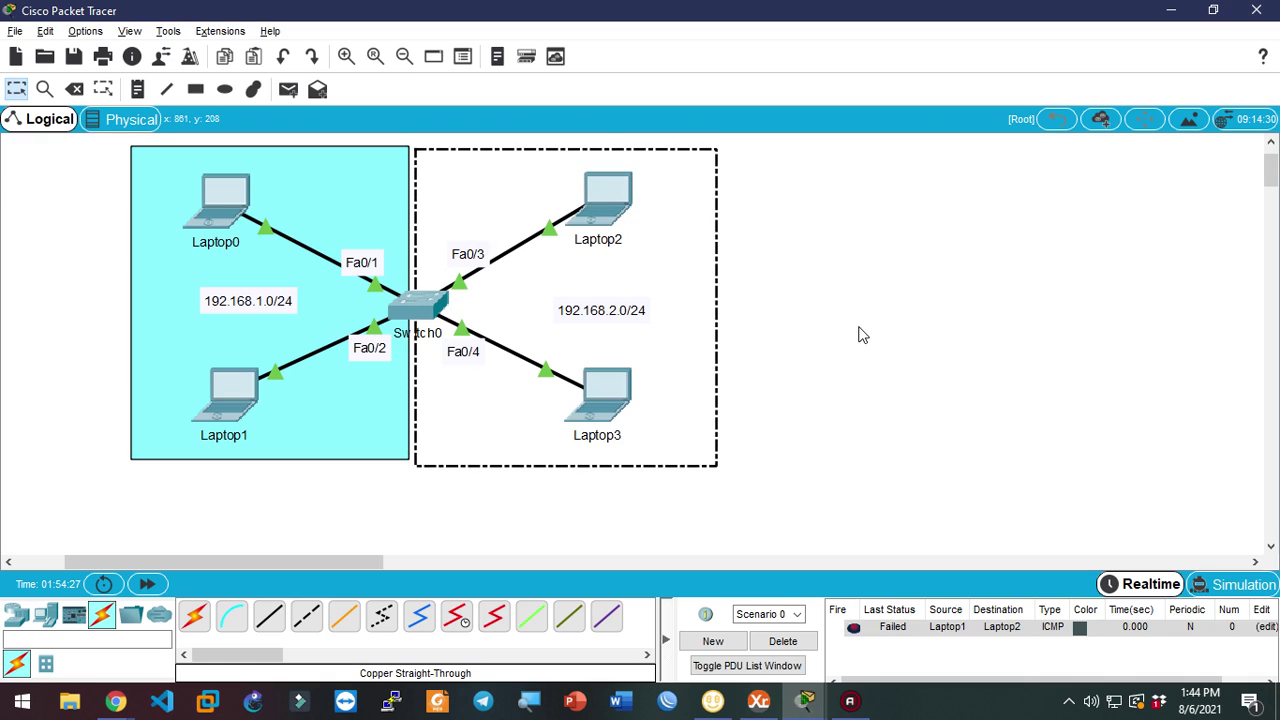